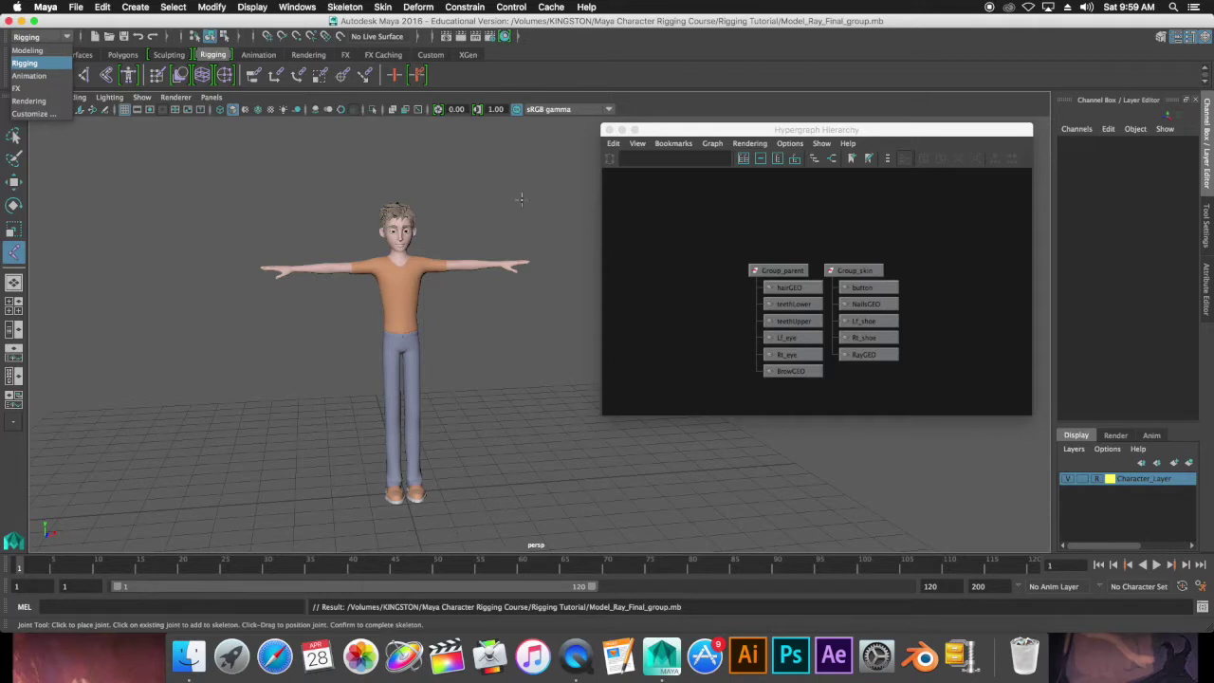
Switch to the Select Tool, maximize the side view and pan the character left
click(518, 197)
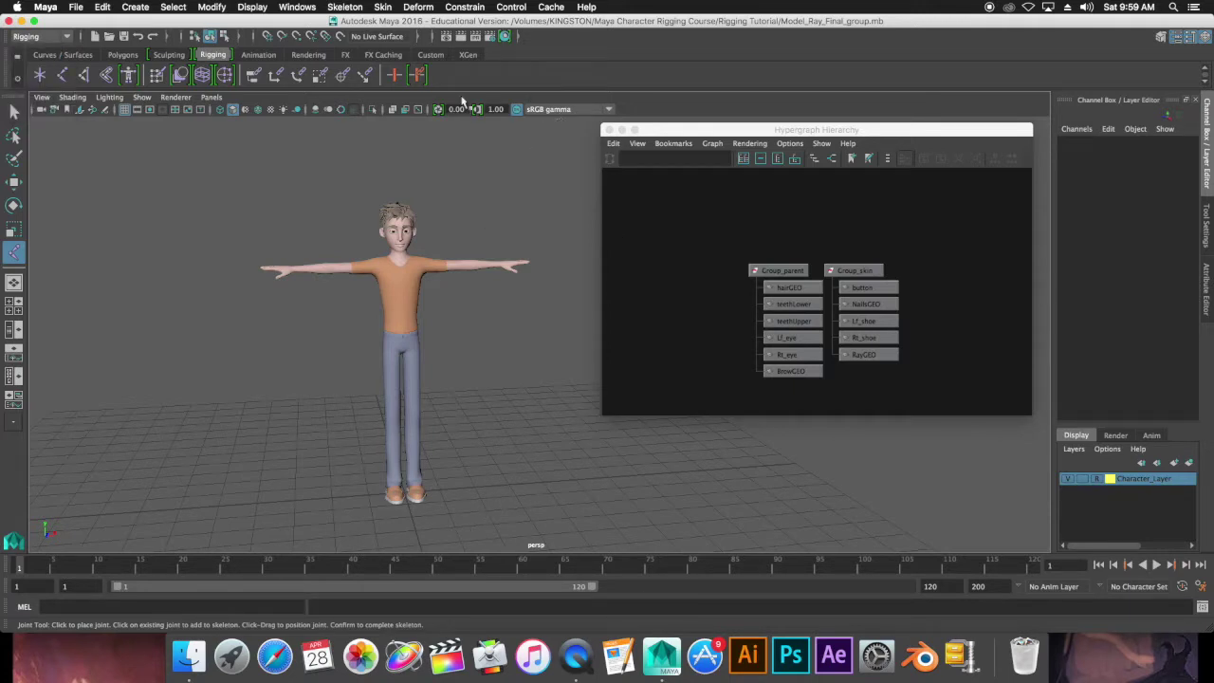
click(15, 111)
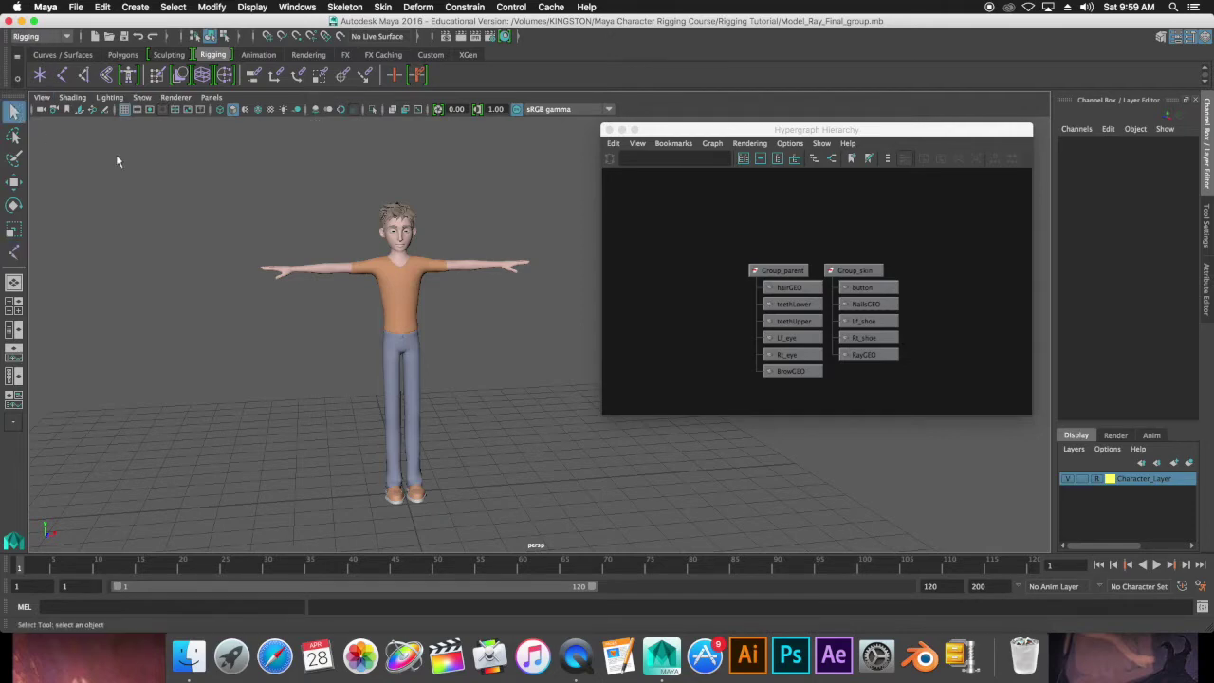
key(space)
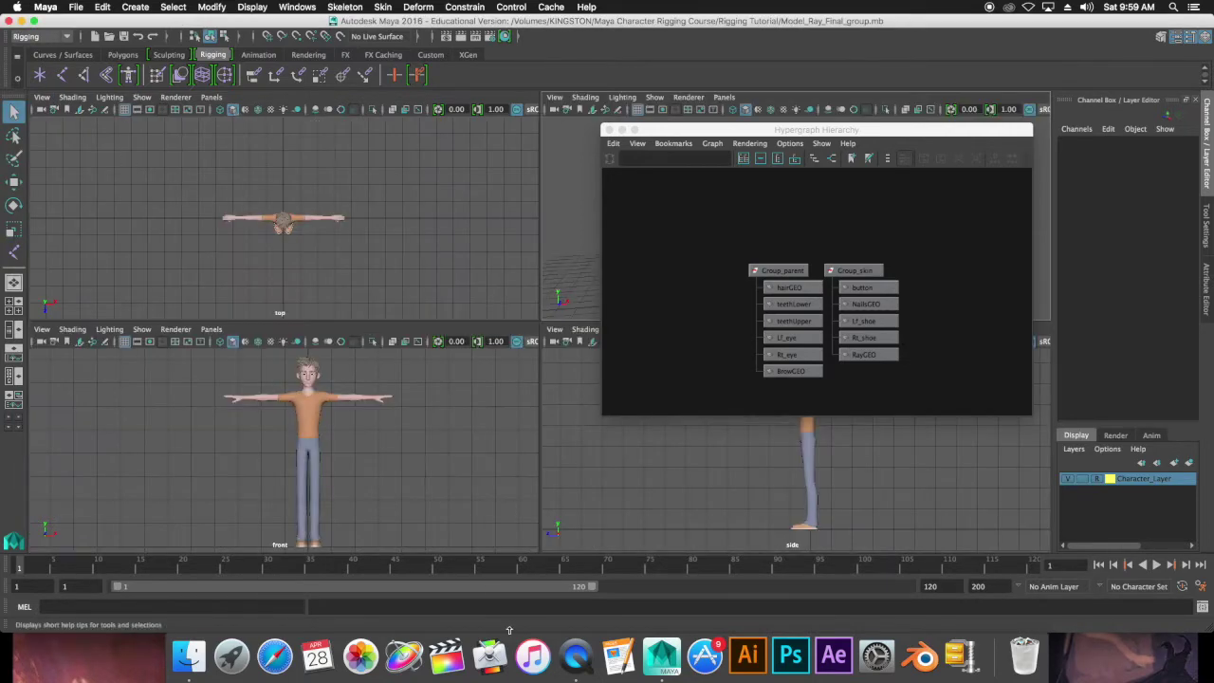
key(space)
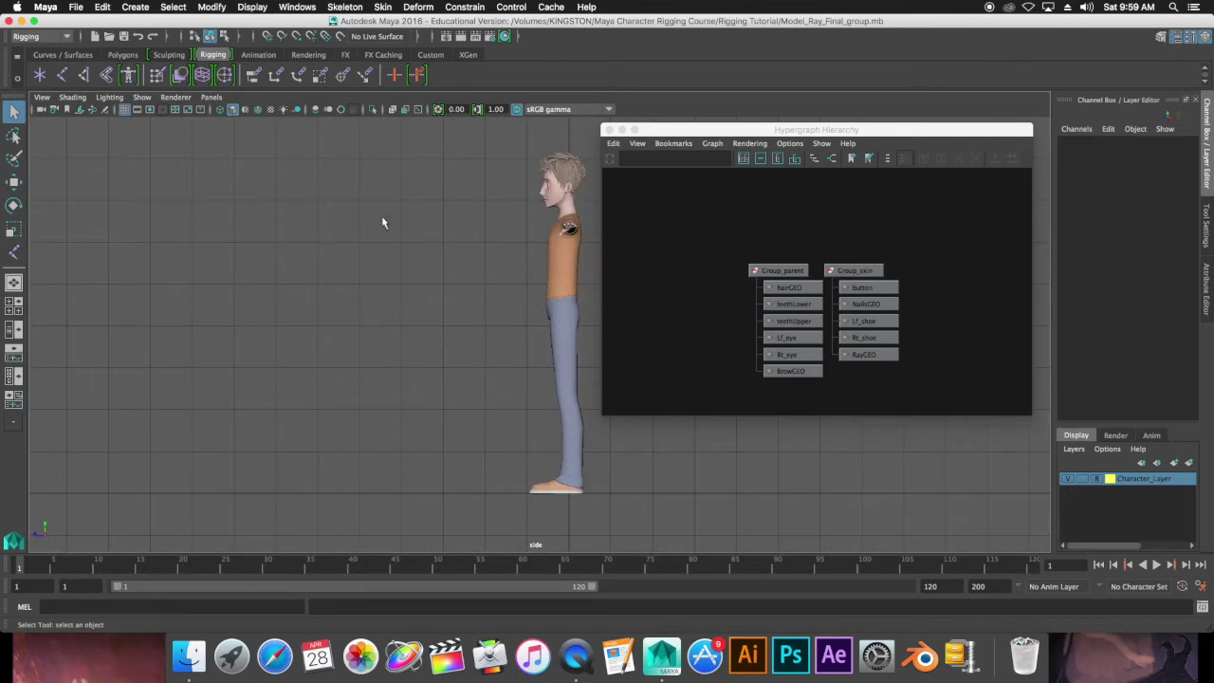
alt+middle_drag(526, 281, 314, 279)
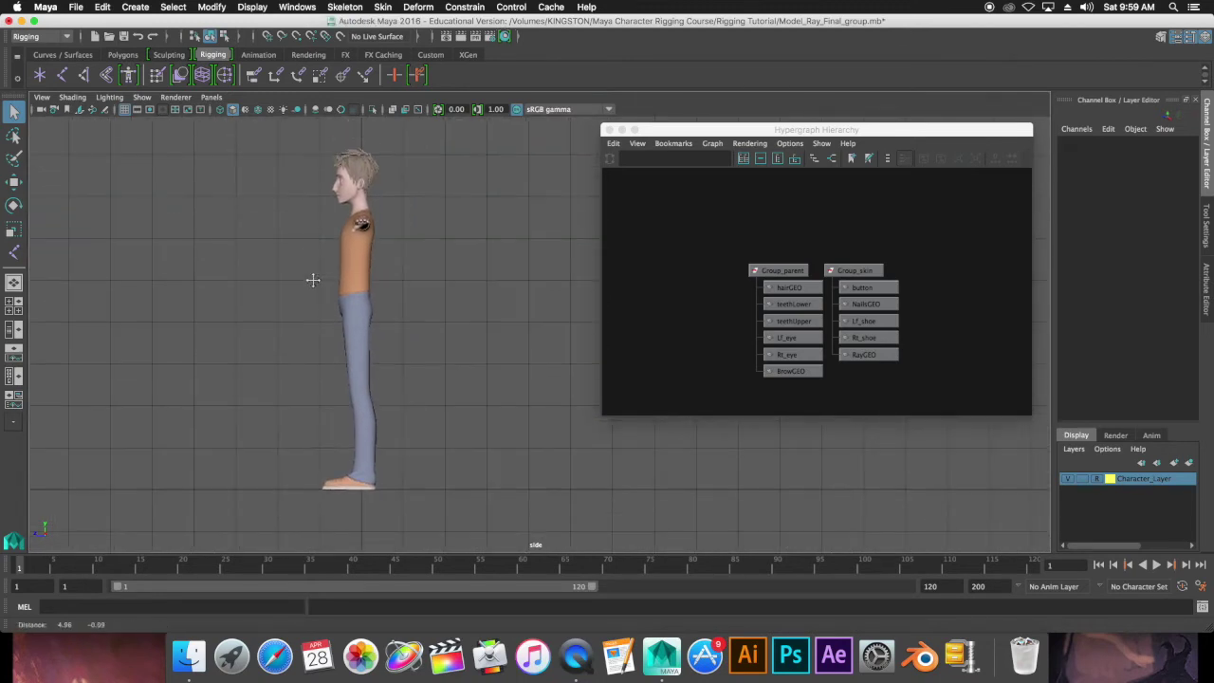
click(358, 9)
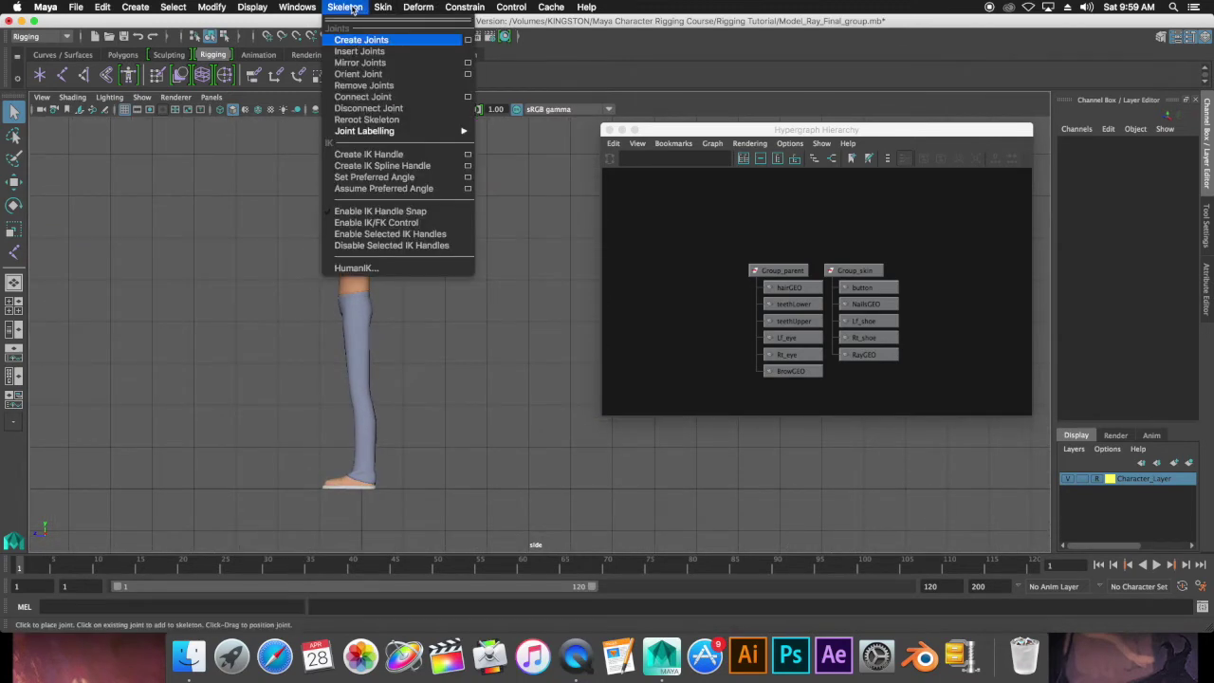
Select the RayGEO mesh and turn on X-Ray shading
click(365, 40)
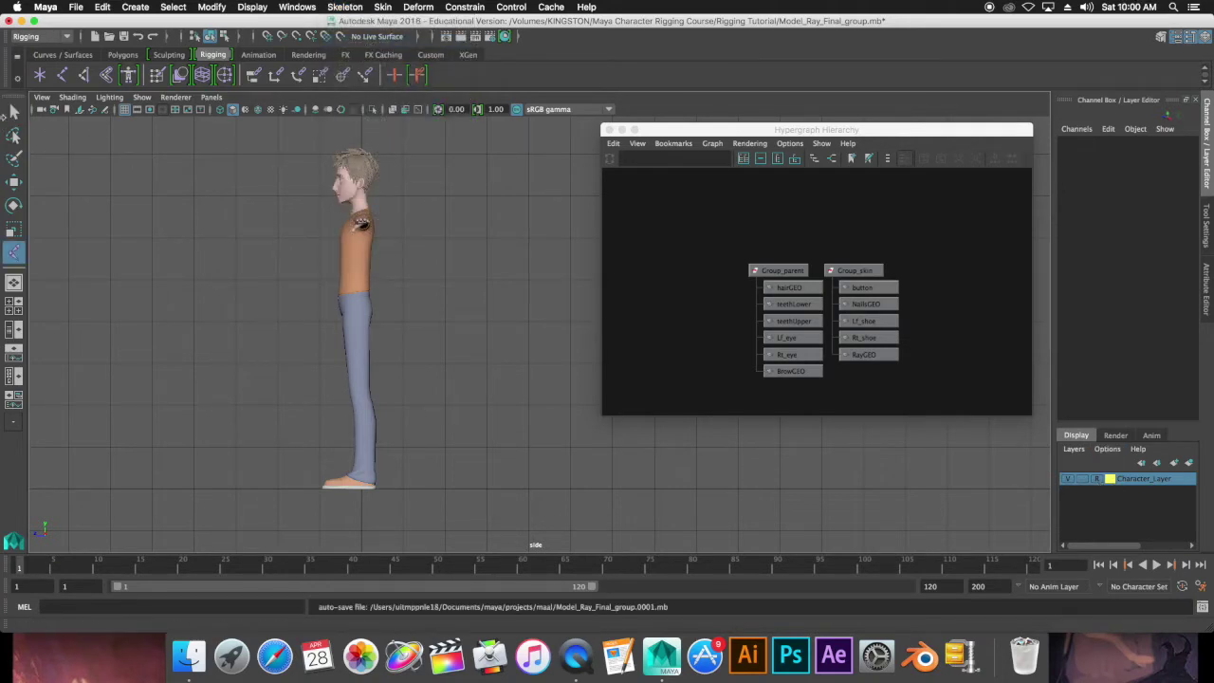
click(13, 111)
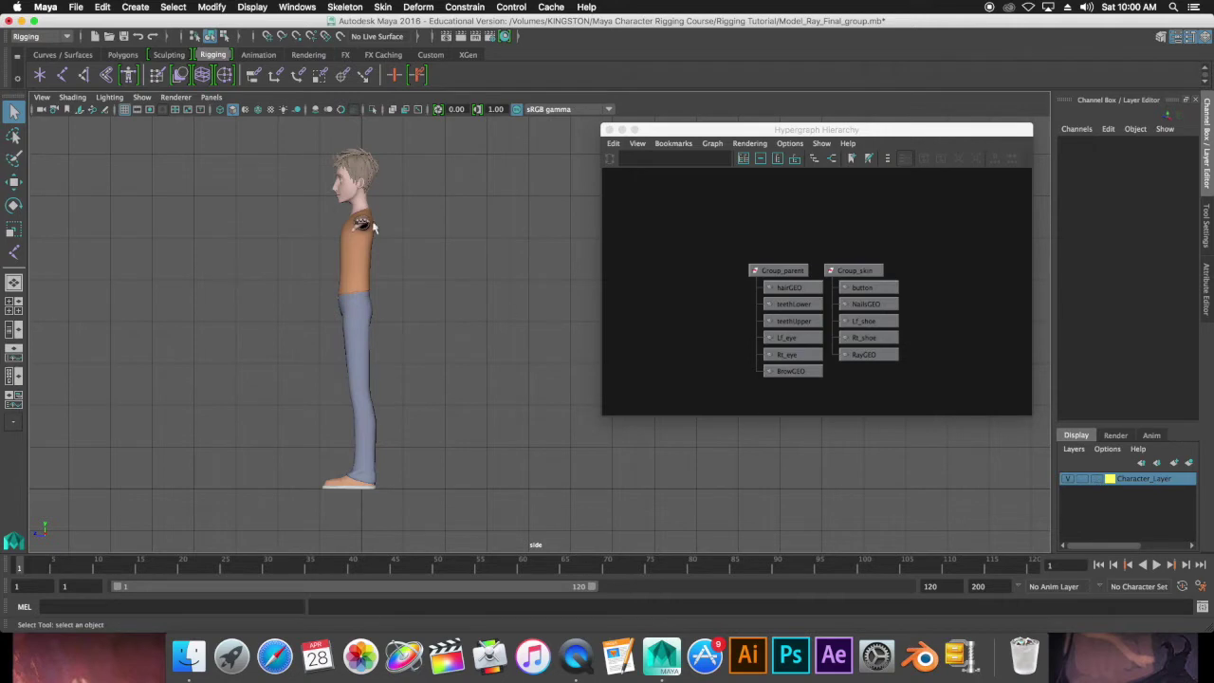
click(355, 254)
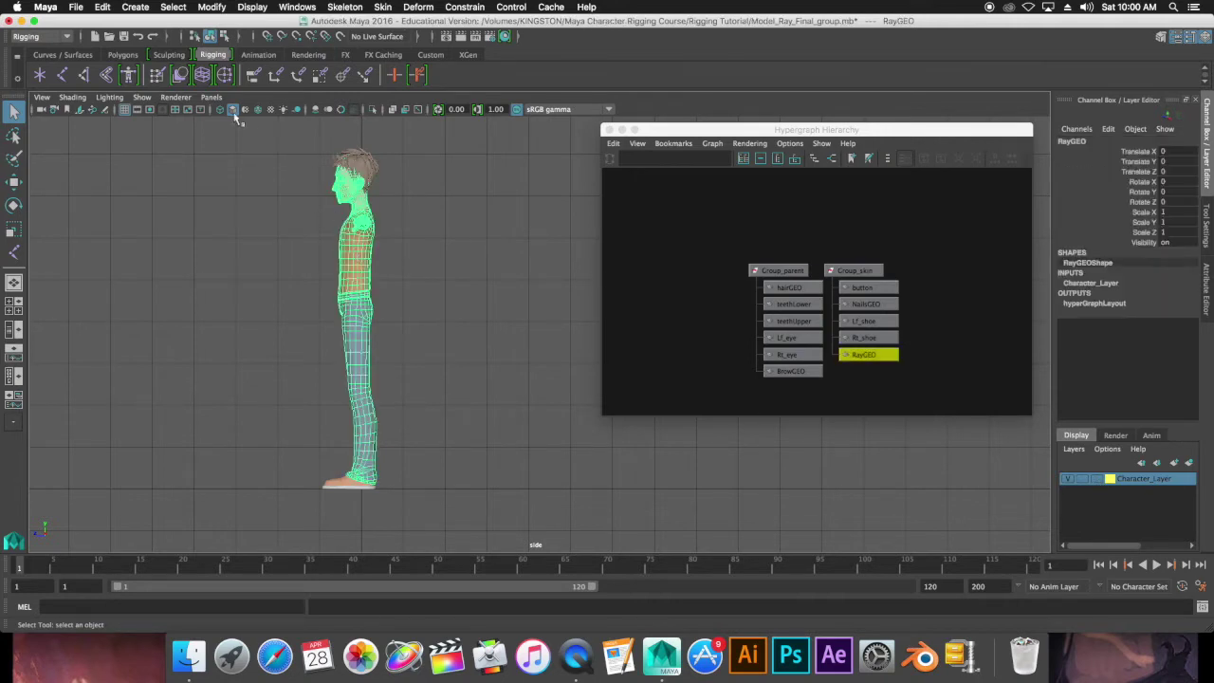
click(76, 99)
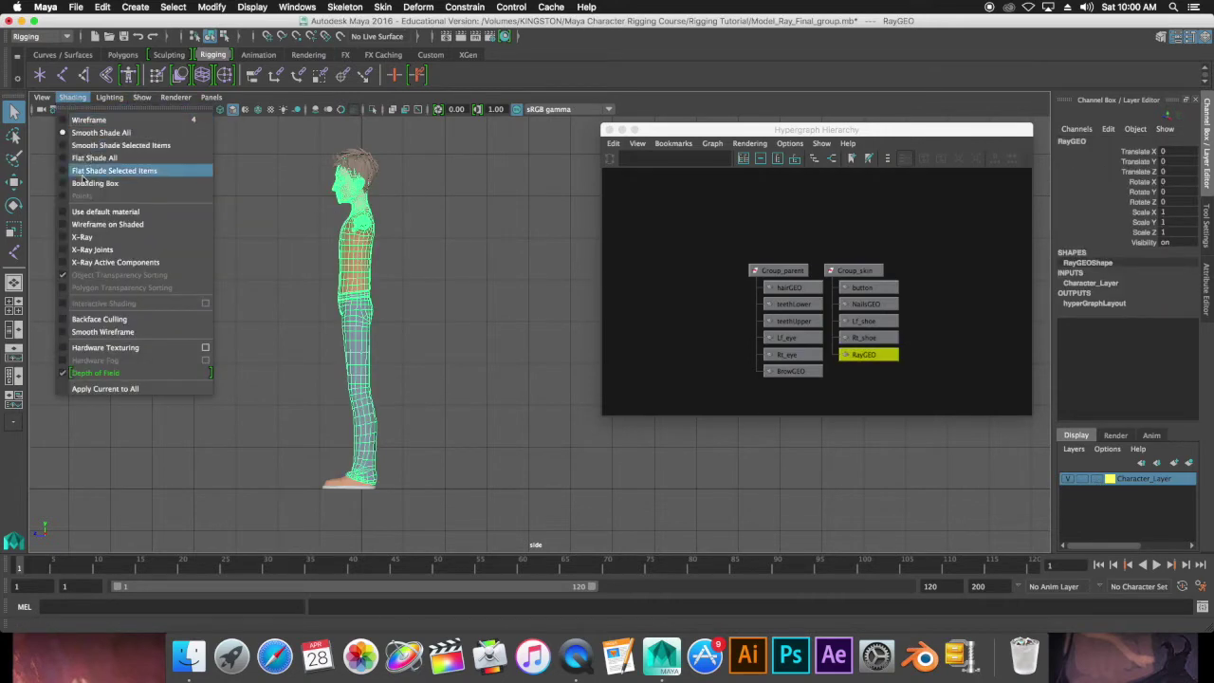
click(60, 238)
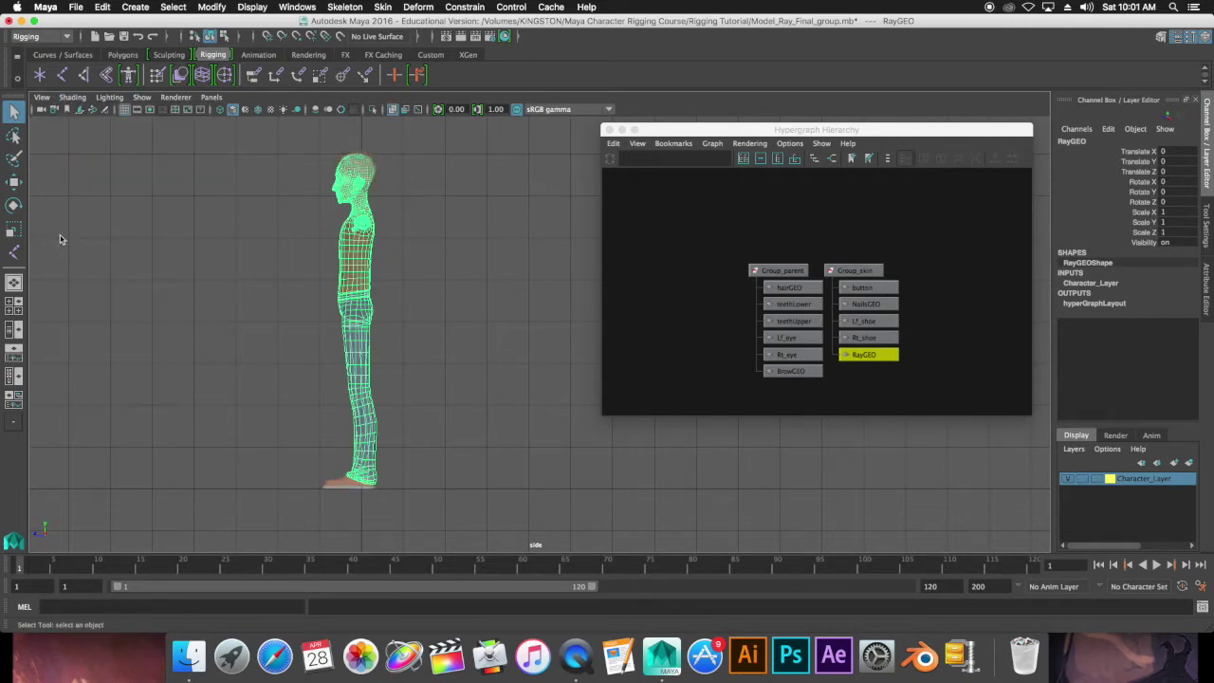
click(270, 272)
Zoom in on the leg and set Character_Layer to reference display
scroll(272, 273, up, 3)
scroll(273, 273, up, 2)
mouse_move(310, 310)
alt+middle_down()
mouse_move(385, 287)
mouse_move(442, 244)
alt+middle_up()
click(409, 212)
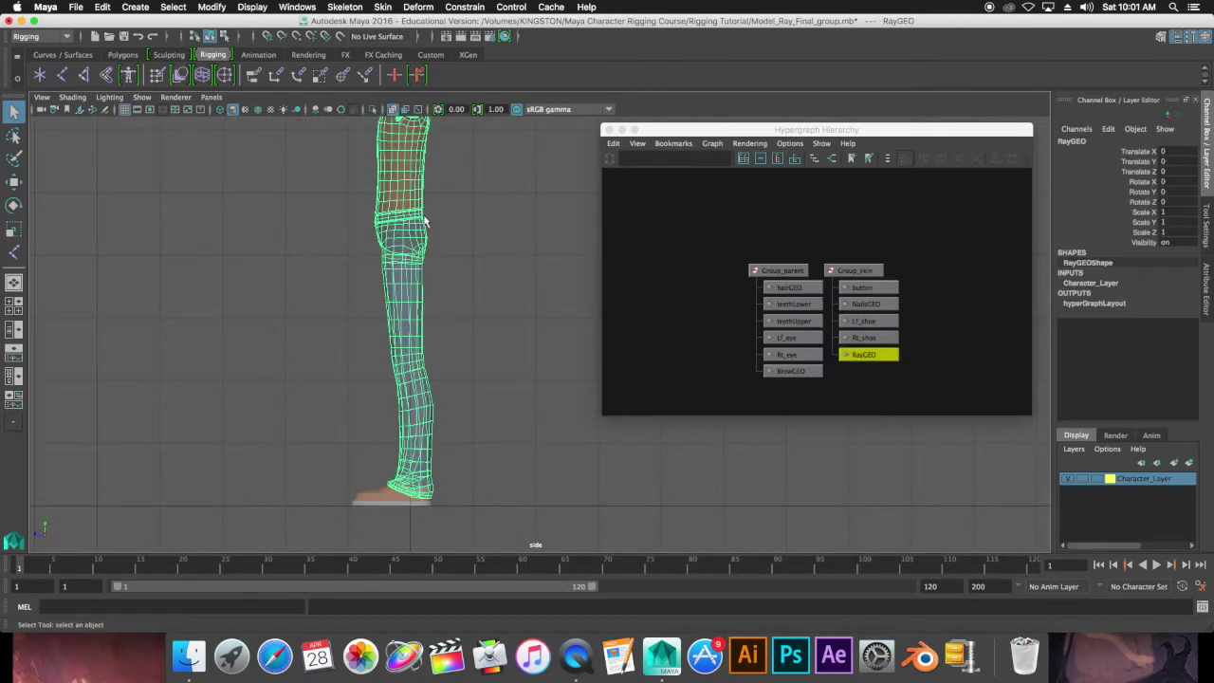
click(1099, 480)
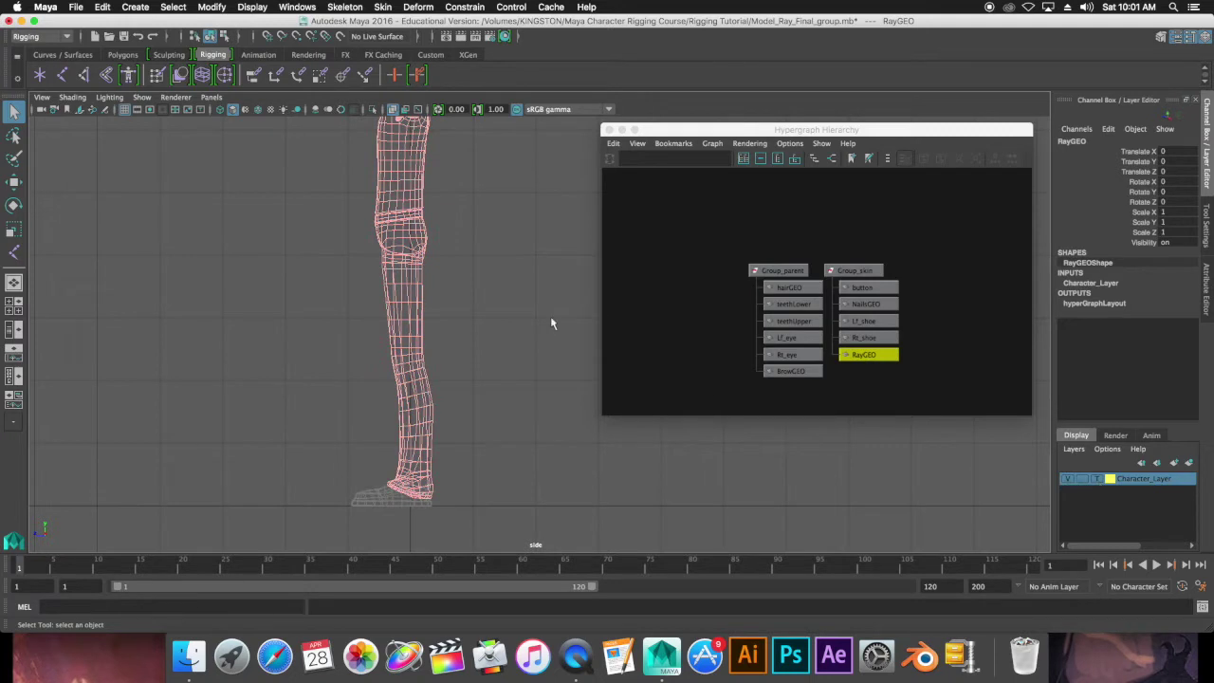
click(456, 271)
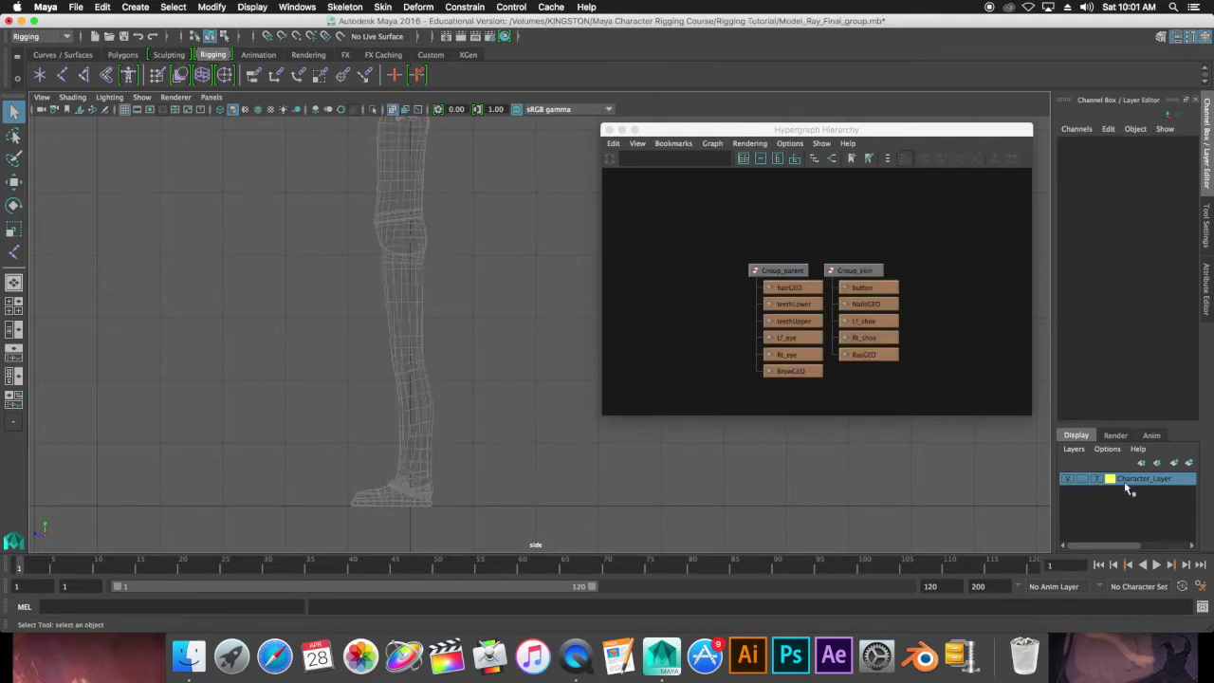
click(1098, 478)
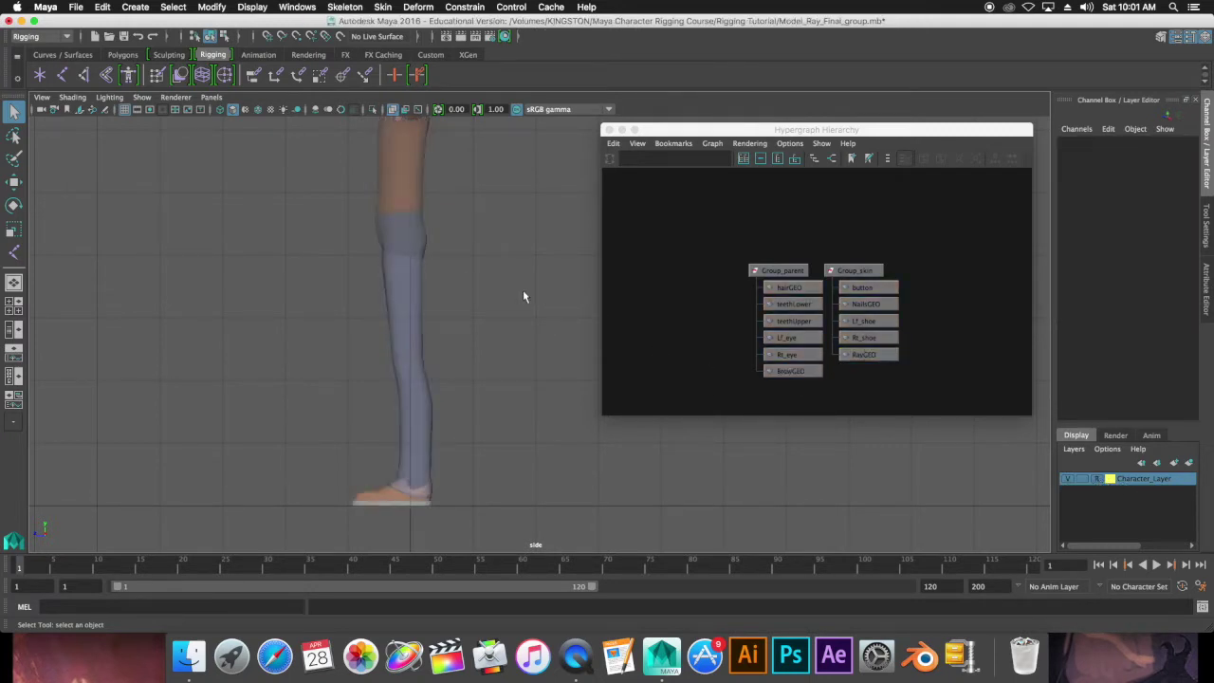
key(y)
scroll(440, 167, up, 2)
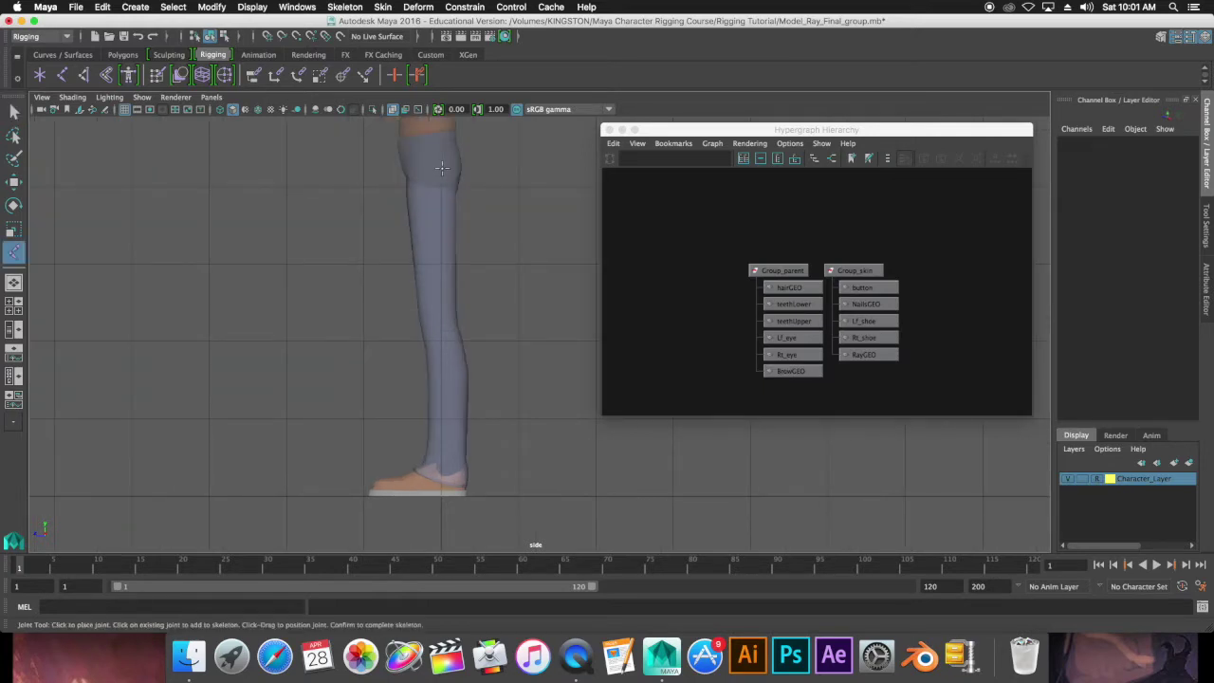
Place six joints at hip, knee, ankle, below the ankle, ball and toe tip, templating the layer
click(442, 168)
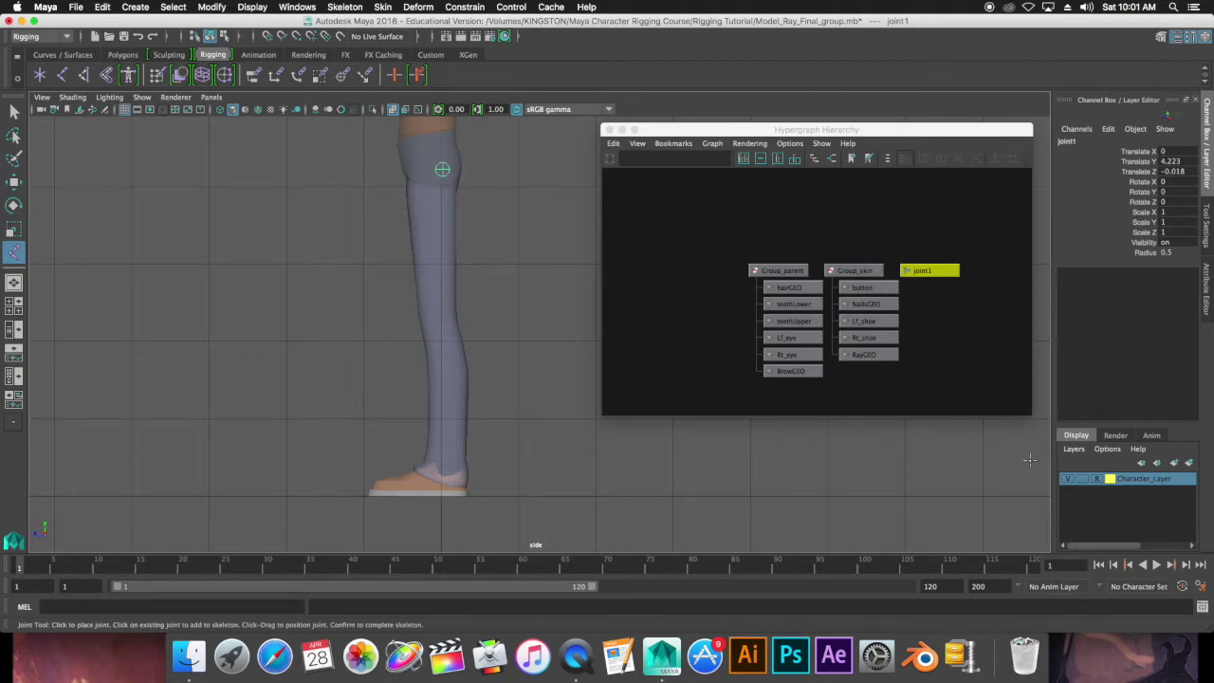
click(1097, 479)
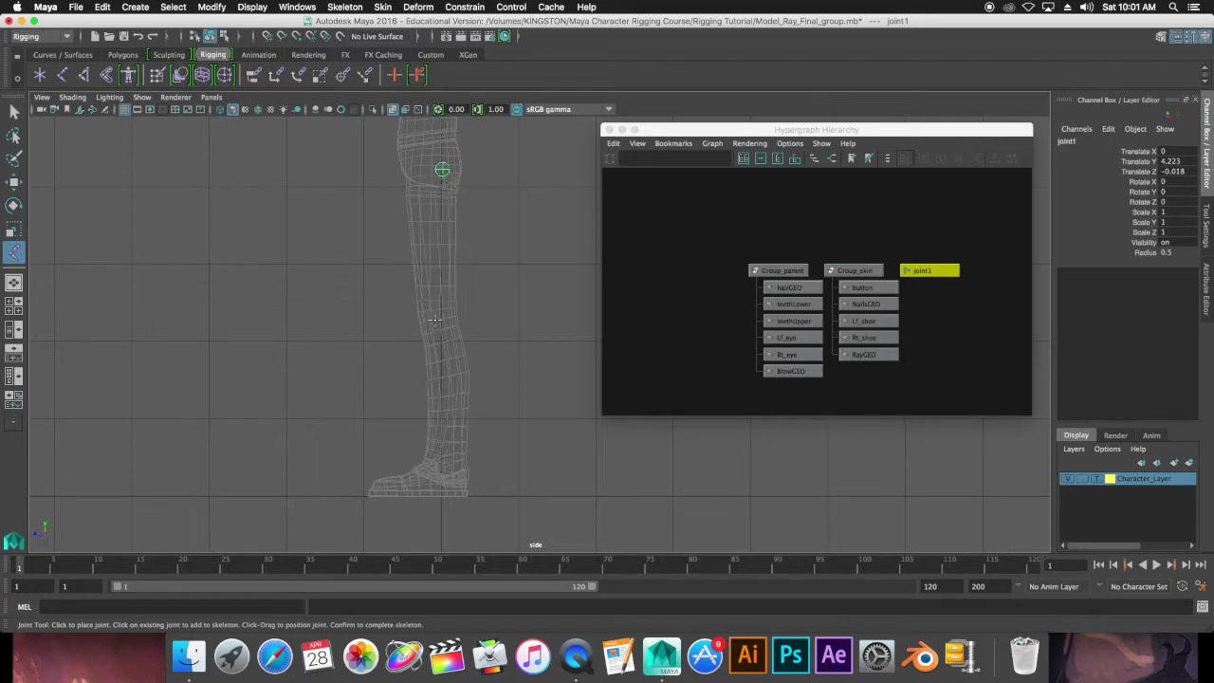
click(436, 321)
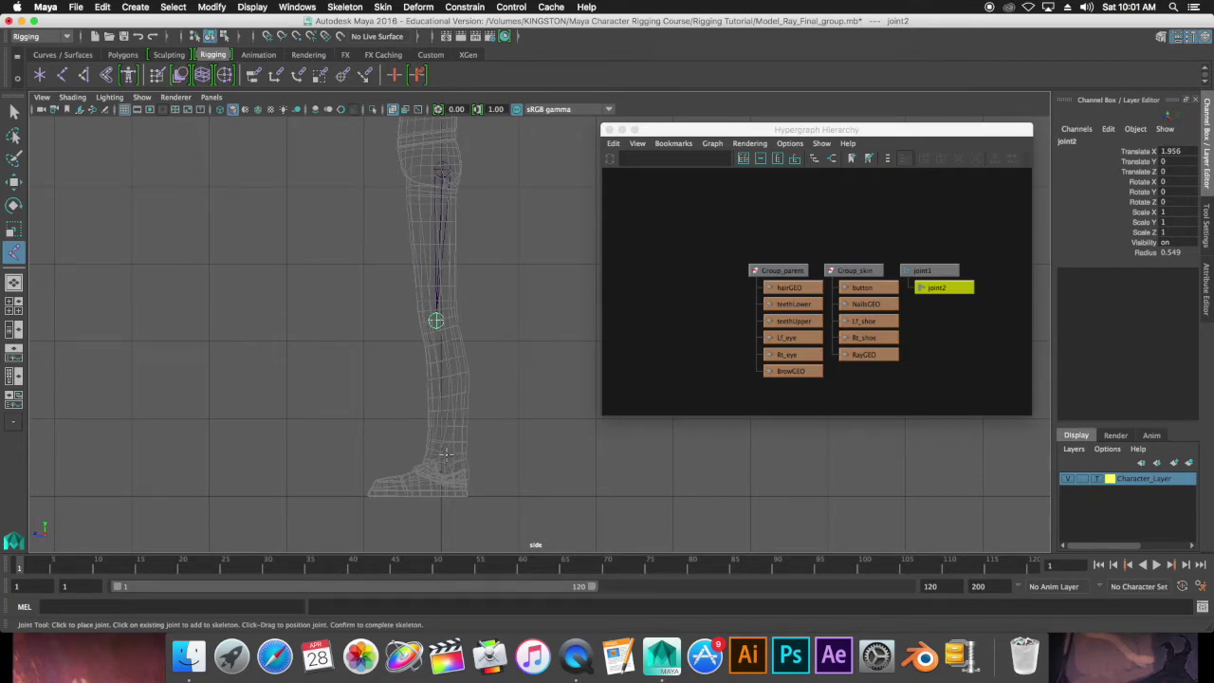
click(445, 455)
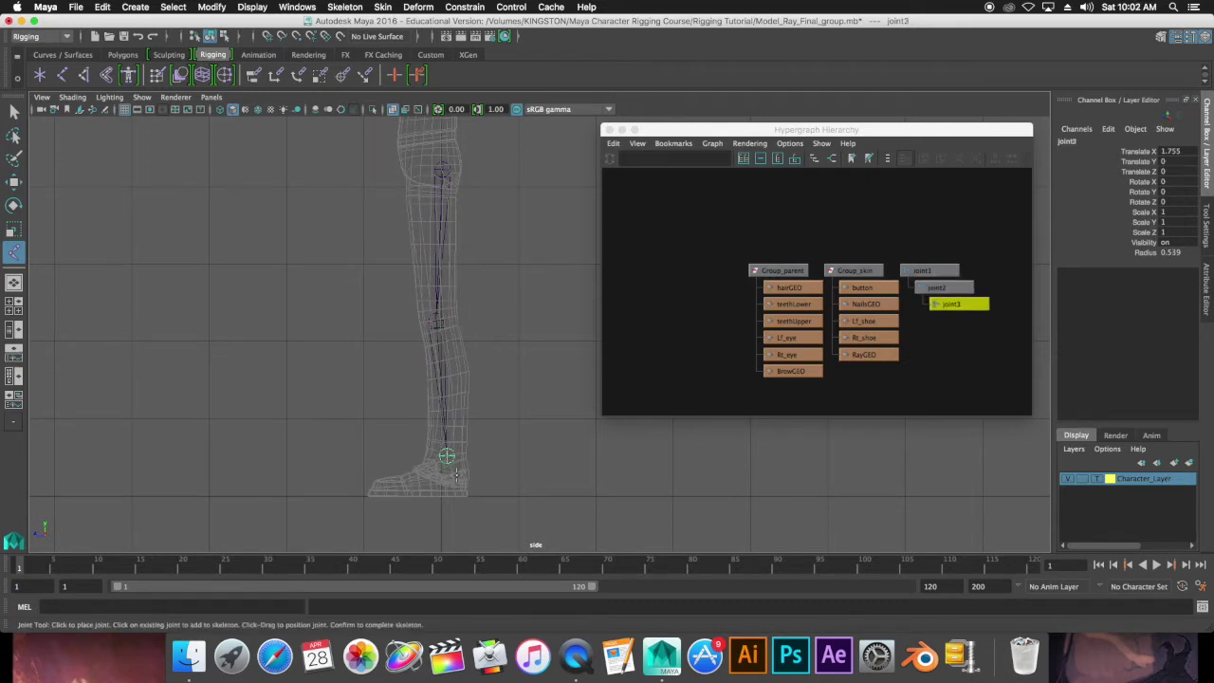
click(456, 474)
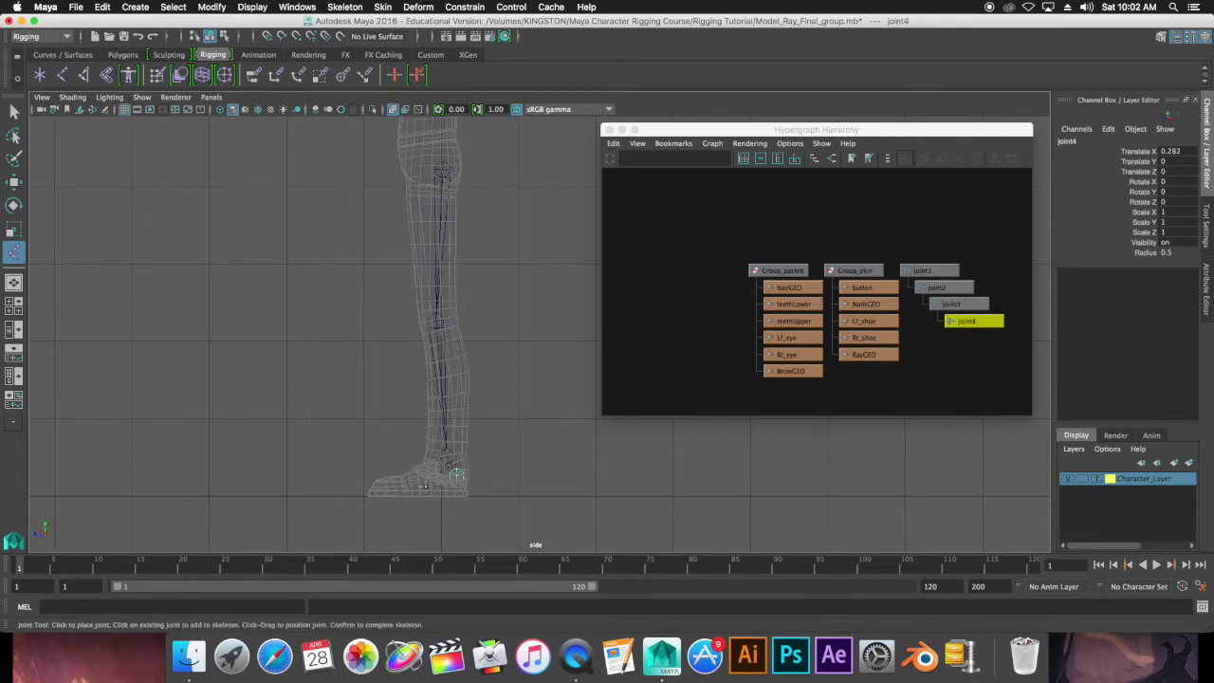
click(425, 487)
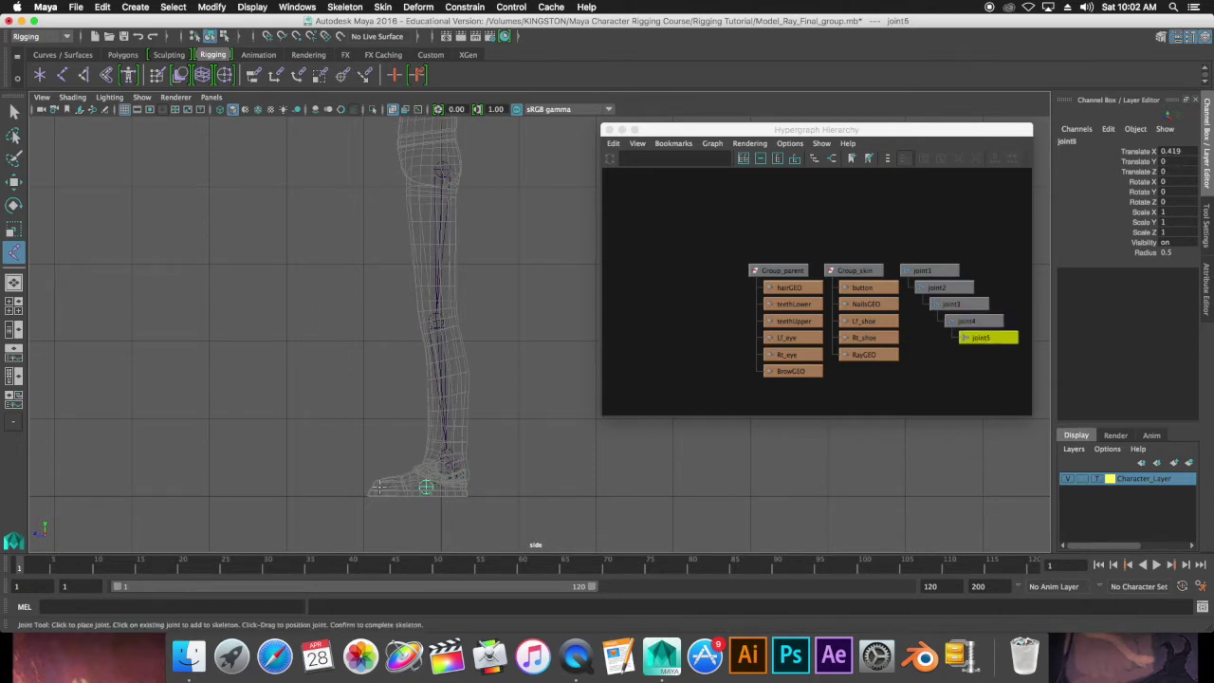
click(379, 487)
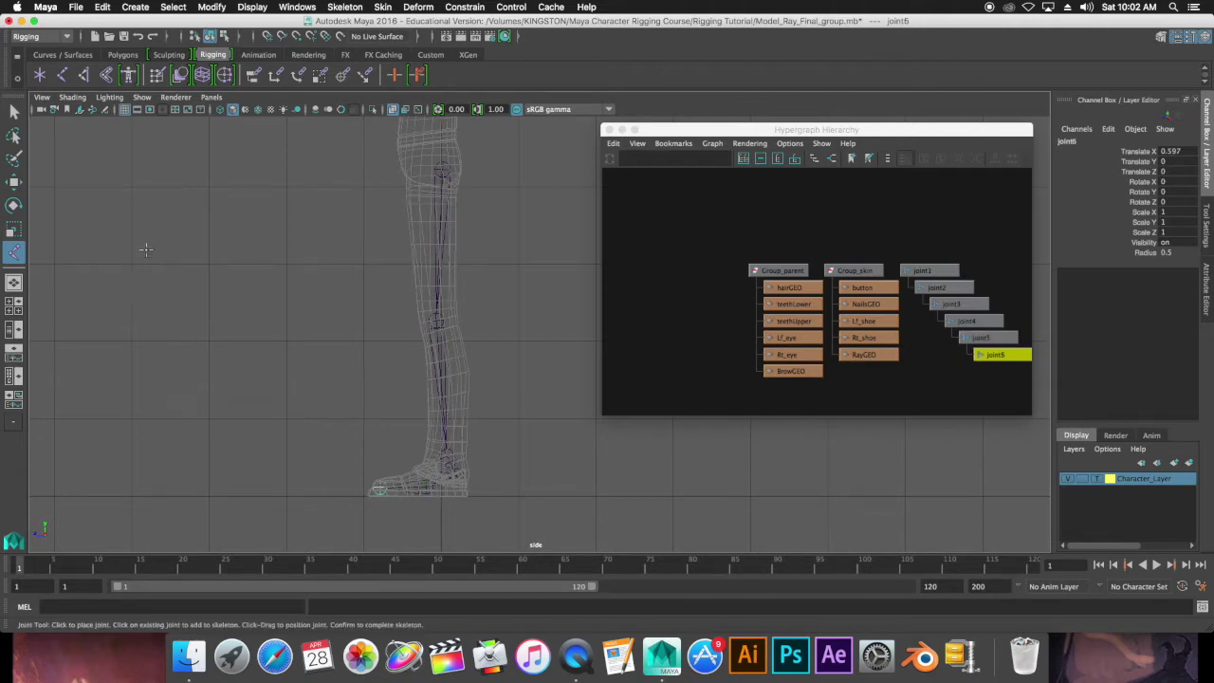
click(13, 113)
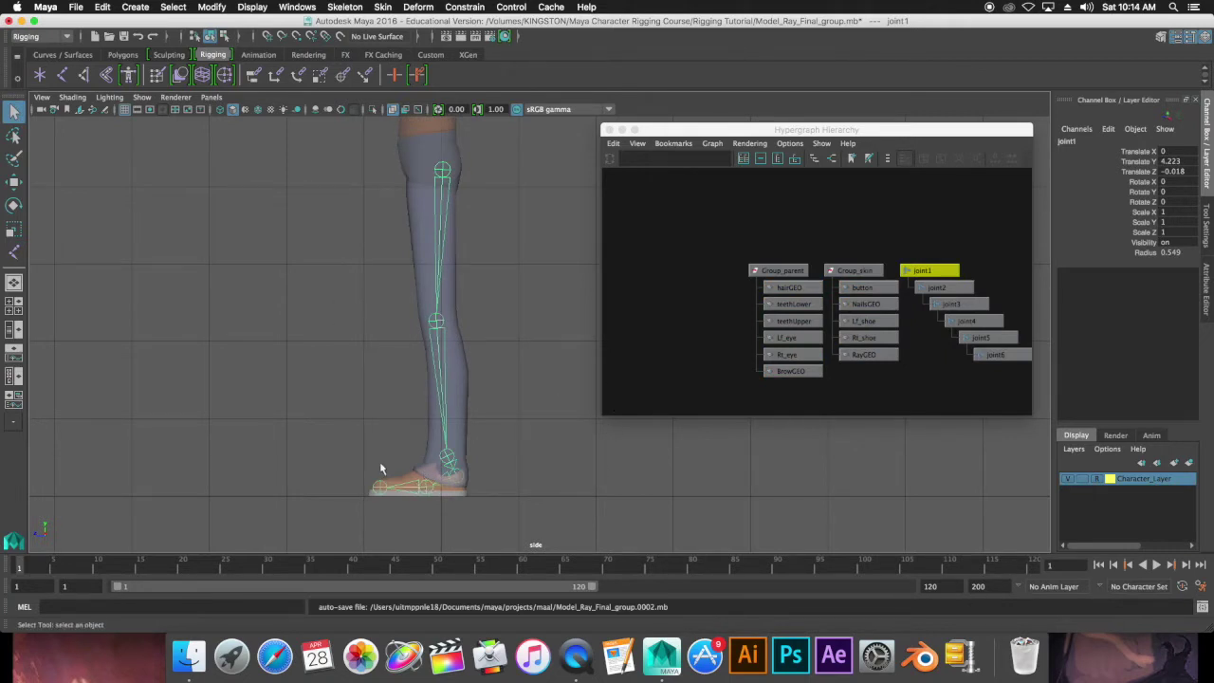
Delete the toe-tip joint6 and slide joint5 forward to the toe
click(378, 489)
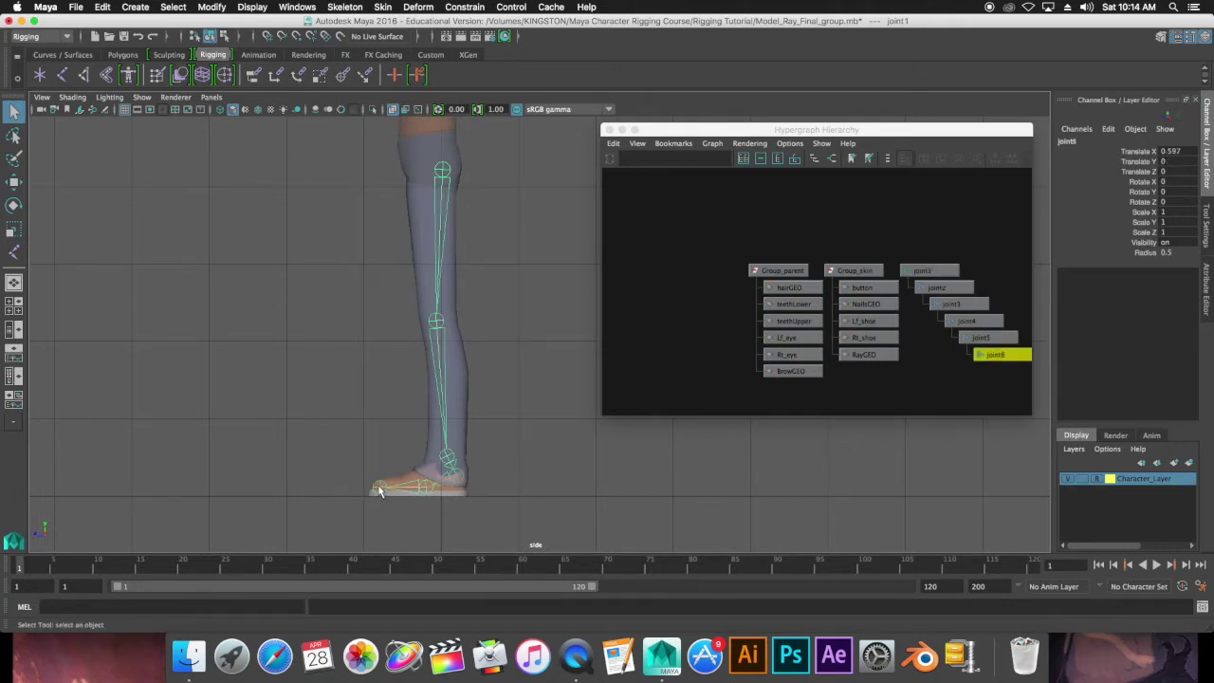
key(Delete)
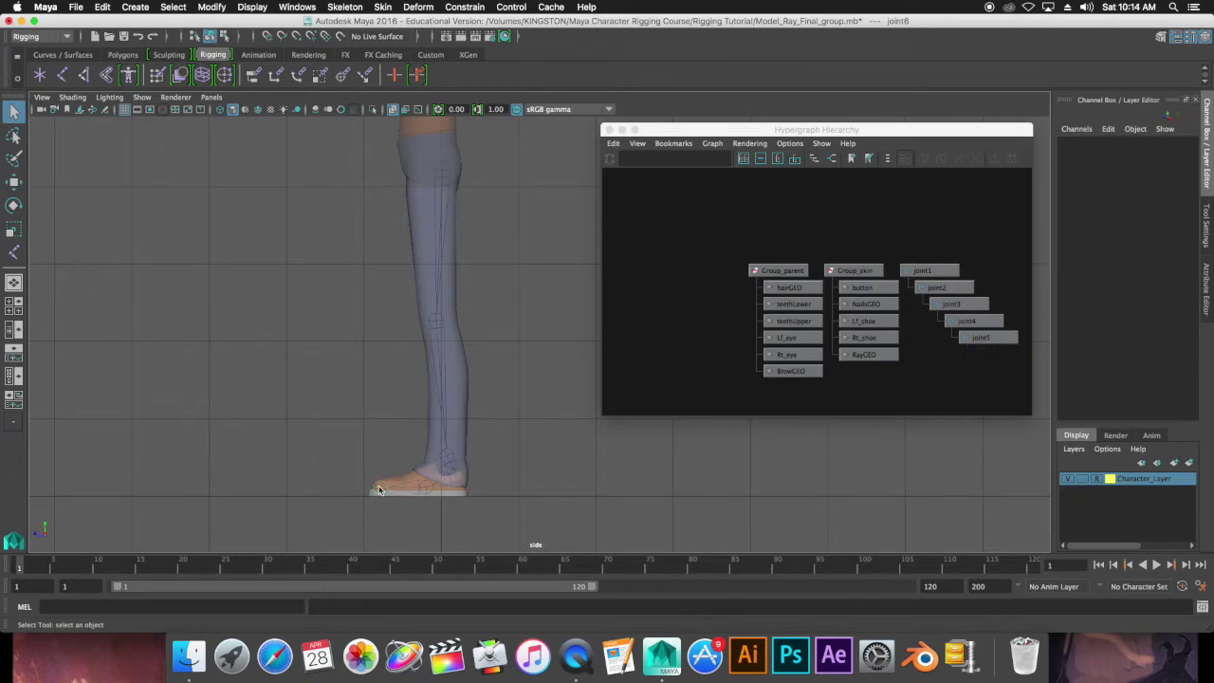
click(433, 487)
key(w)
drag(400, 486, 348, 487)
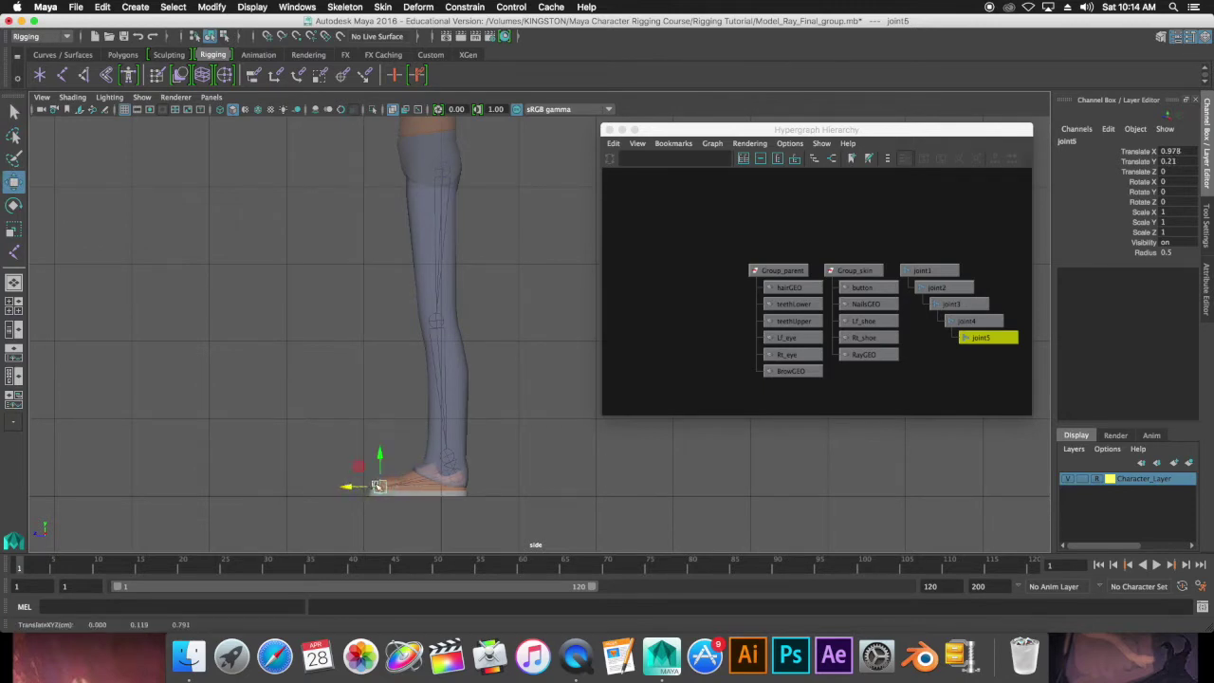
Reposition joint4 along the foot without moving its child joint
click(458, 480)
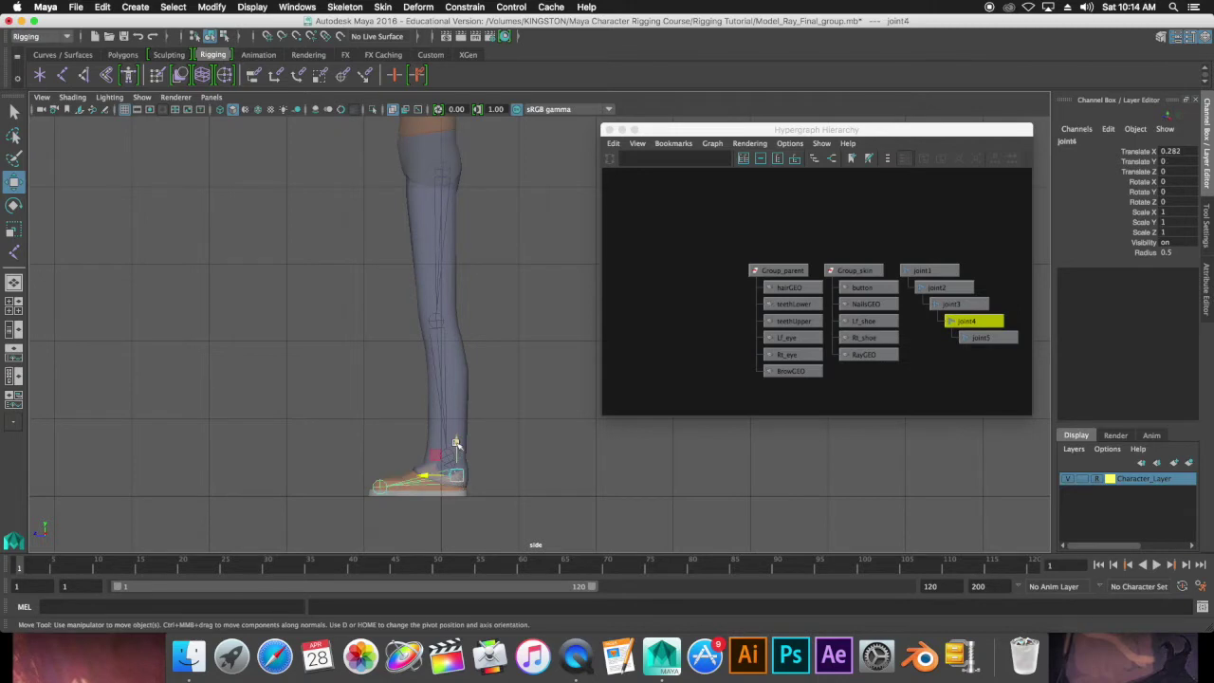
drag(456, 443, 396, 486)
key(ctrl+z)
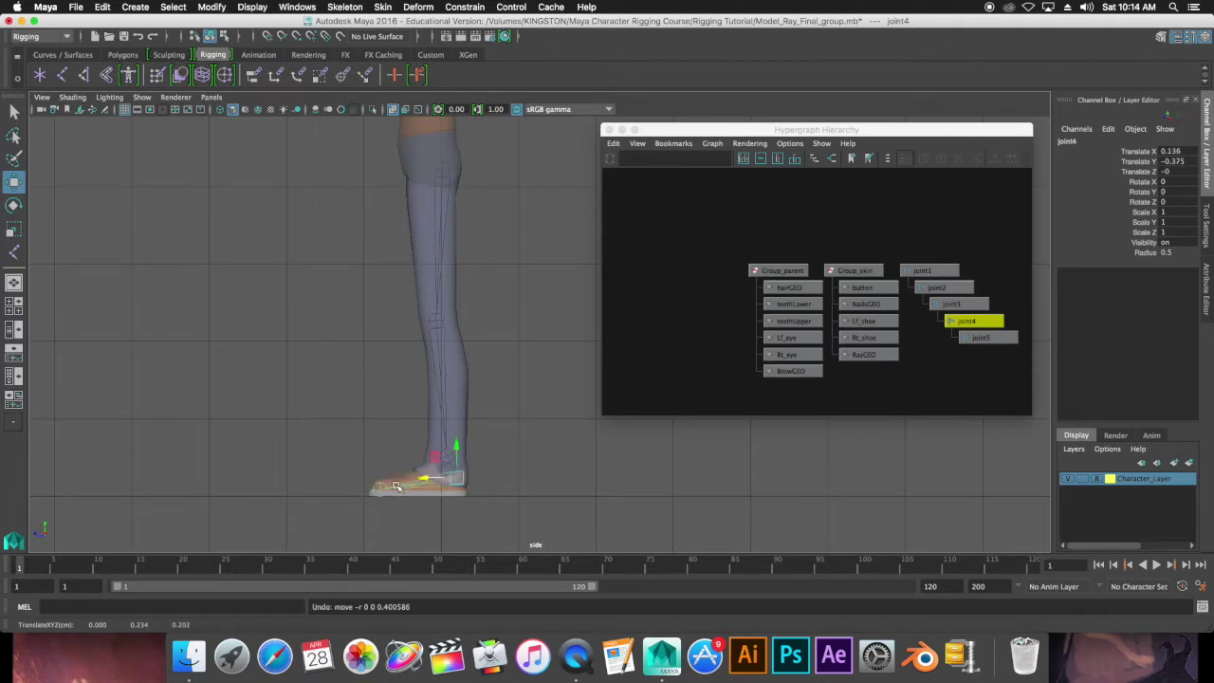
key(d)
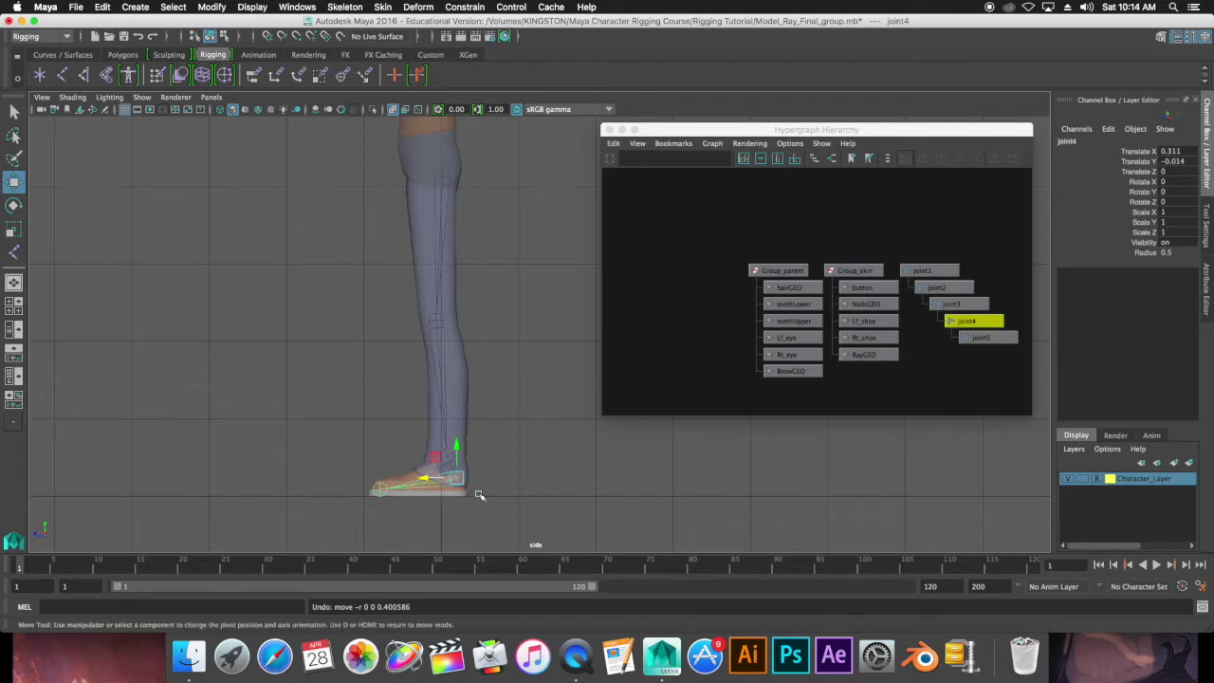
drag(457, 445, 458, 452)
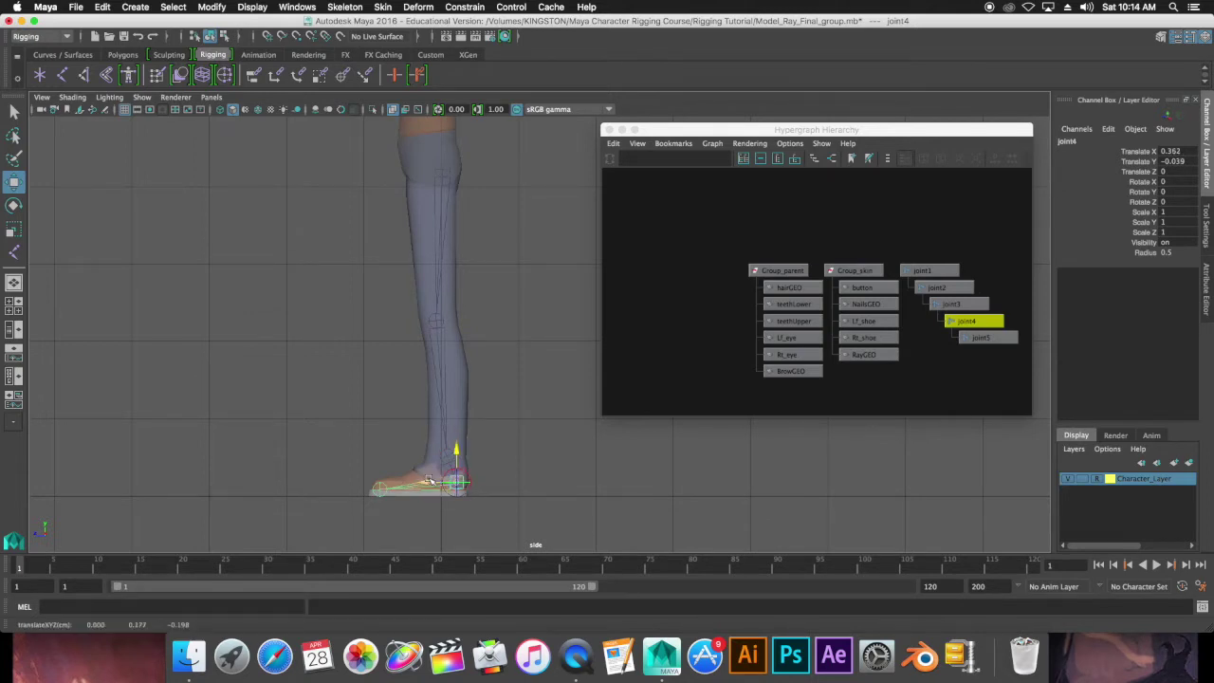
mouse_move(432, 484)
mouse_down()
mouse_move(403, 485)
mouse_move(422, 479)
mouse_up()
Nudge joint3 to fit the ankle and raise the toe joint slightly
key(Up)
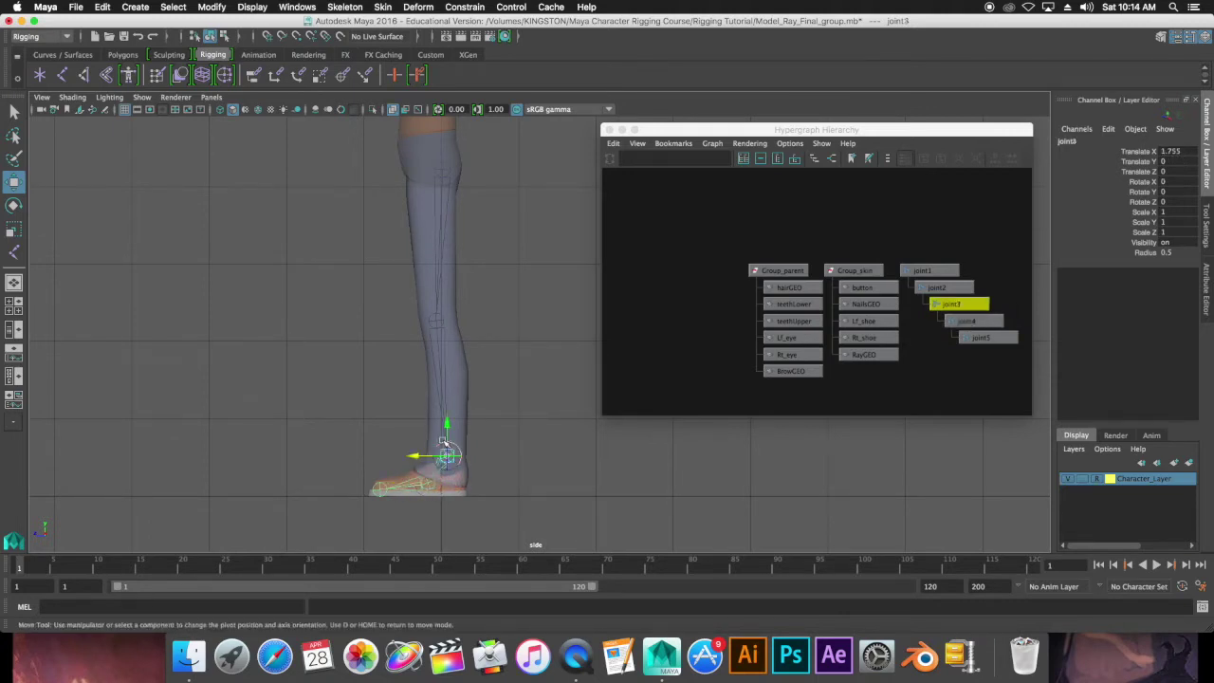
drag(448, 434, 447, 432)
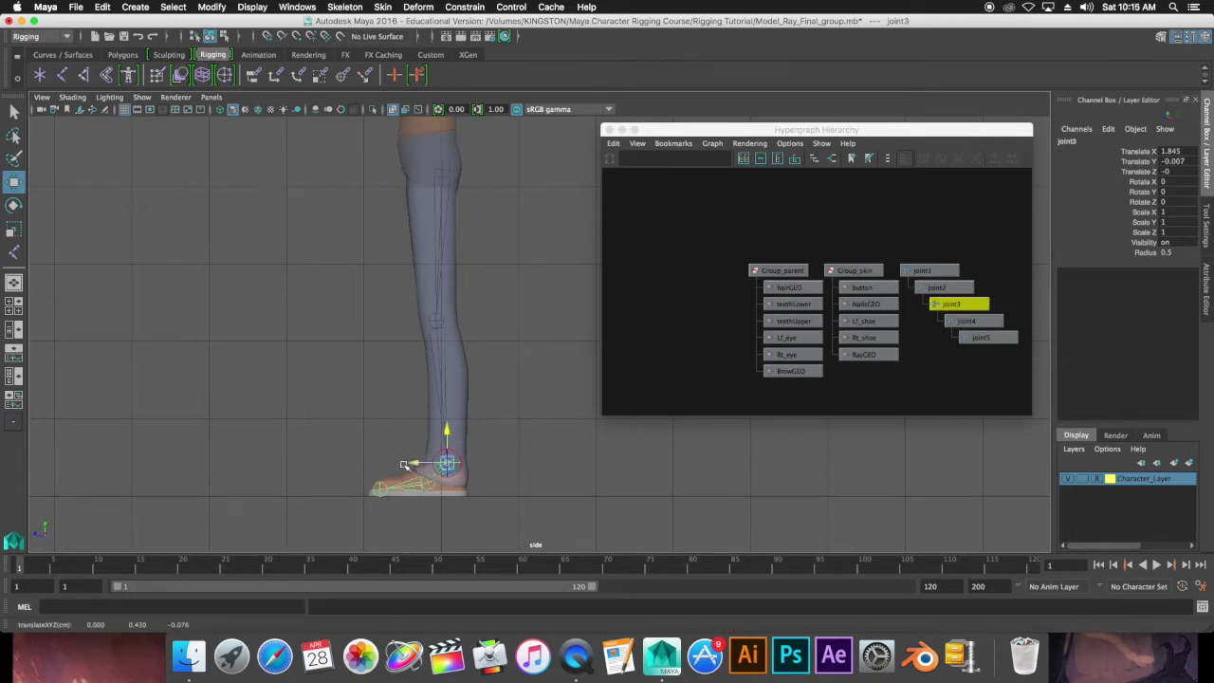
drag(410, 464, 418, 461)
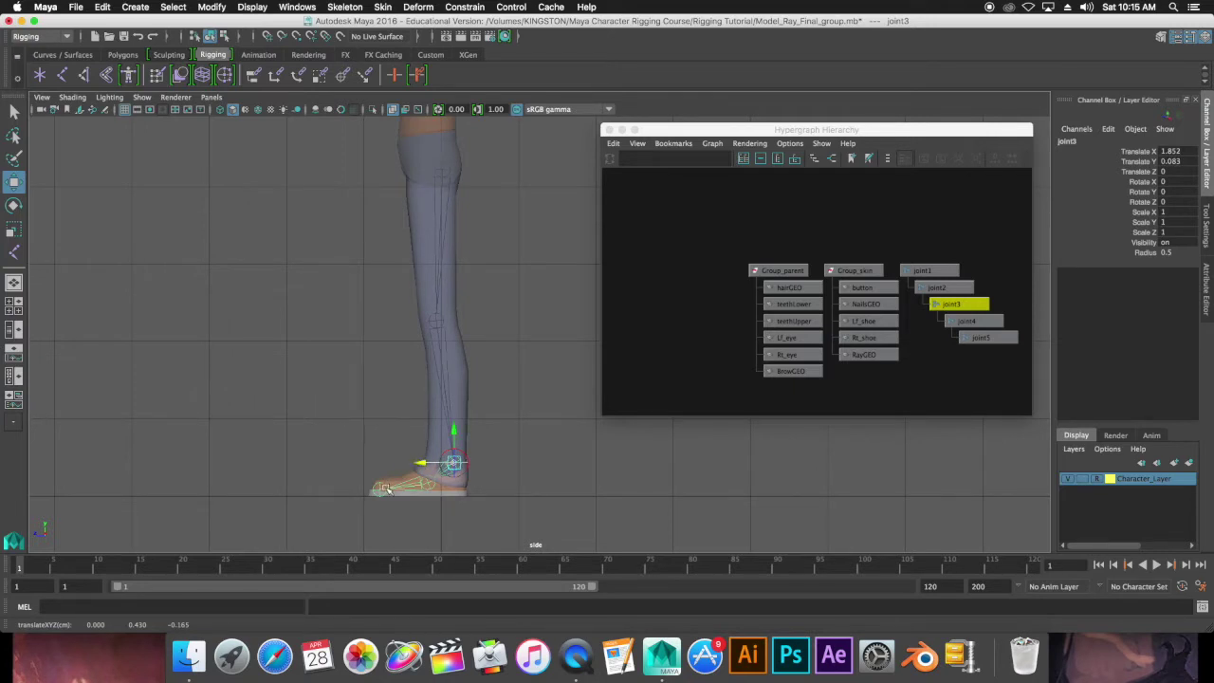
click(385, 488)
click(379, 456)
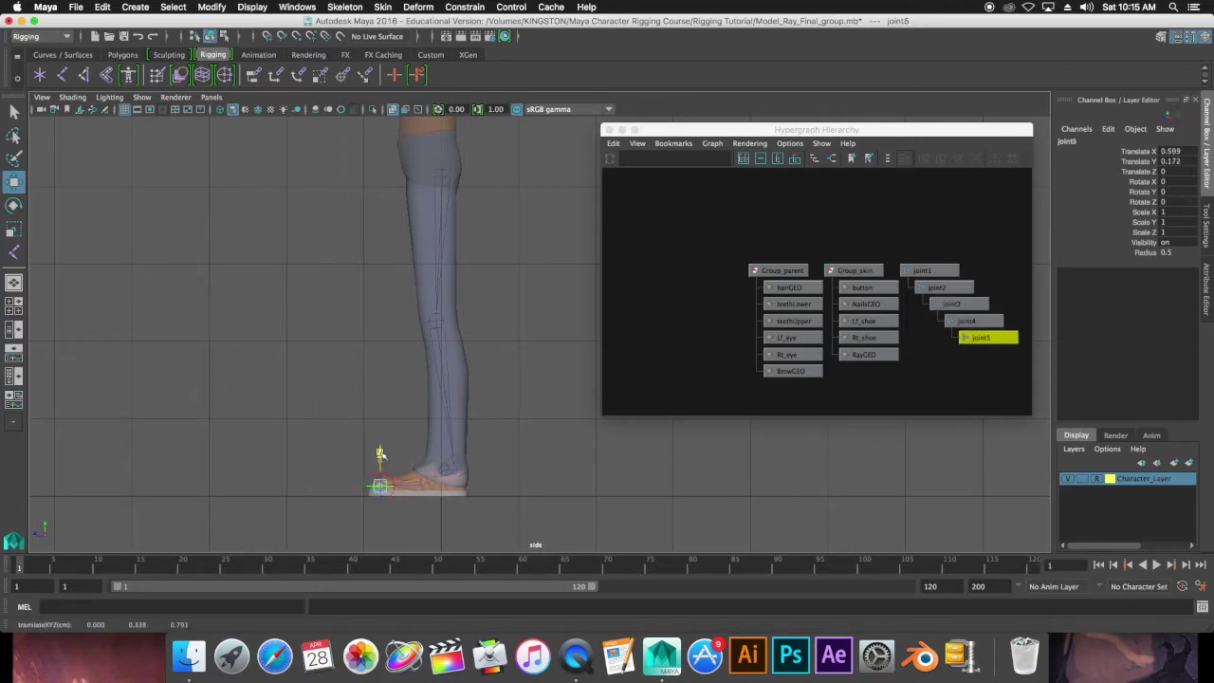
drag(380, 456, 380, 454)
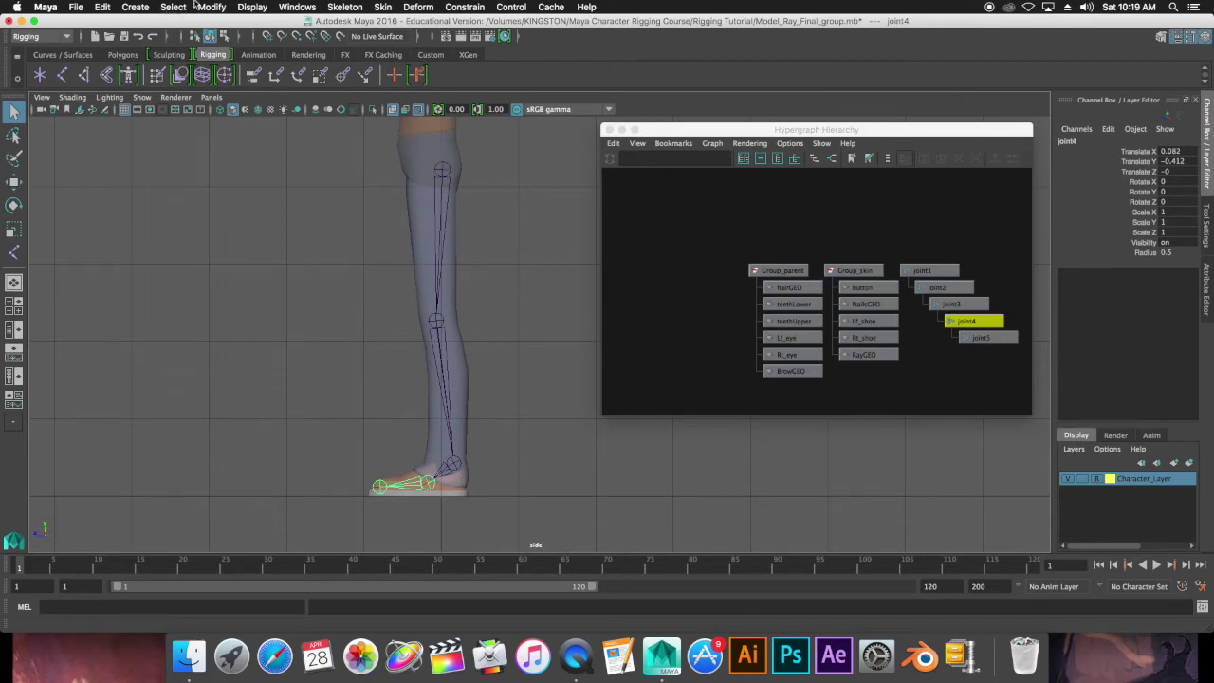
Set the Joint Display Scale to about 0.37 in the Joint Size window
click(255, 8)
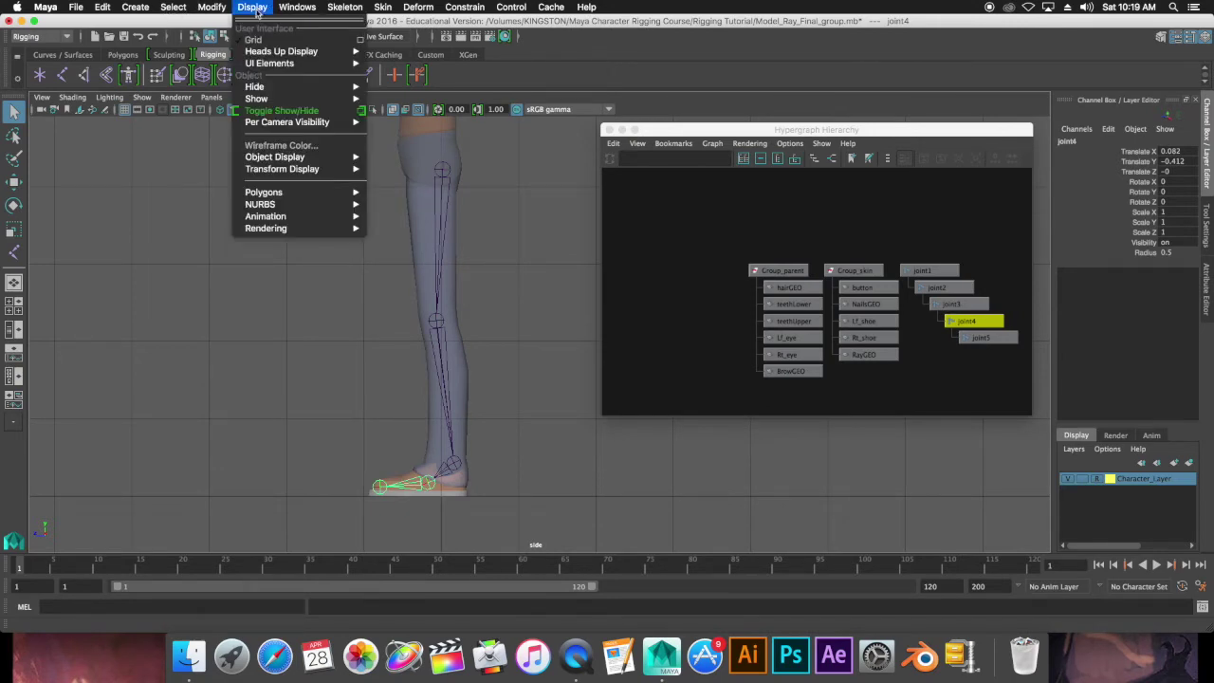
mouse_move(266, 216)
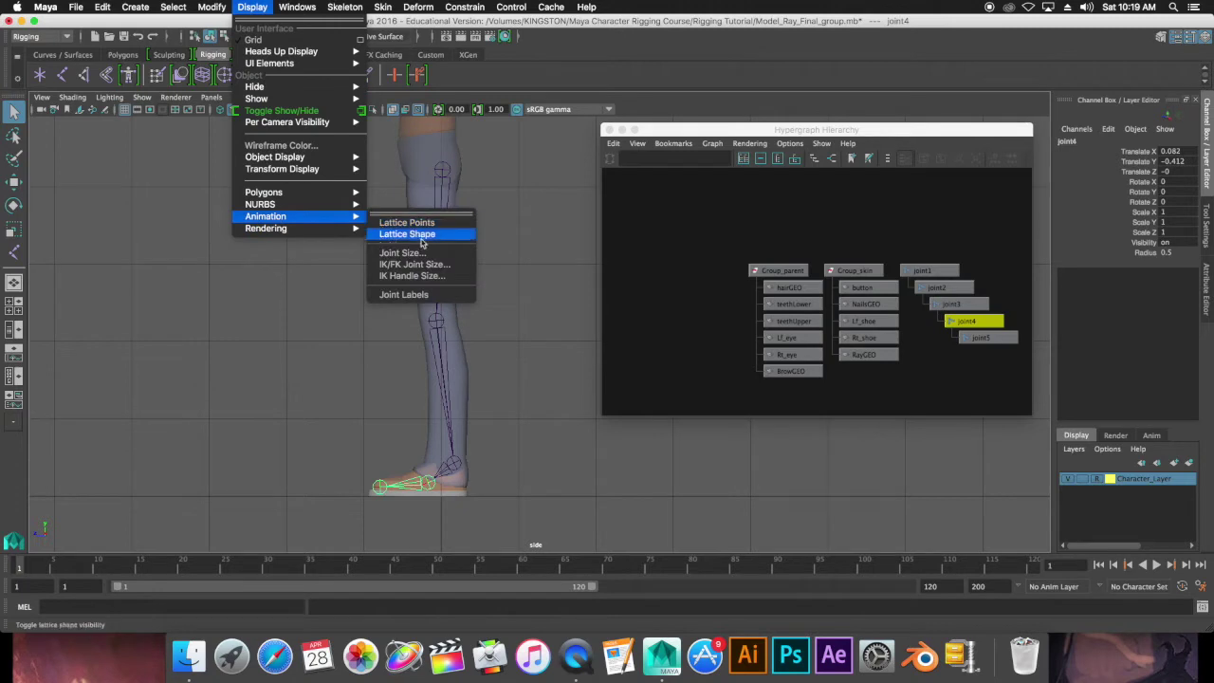
click(403, 253)
mouse_move(474, 229)
mouse_down()
mouse_move(592, 211)
mouse_move(577, 248)
mouse_up()
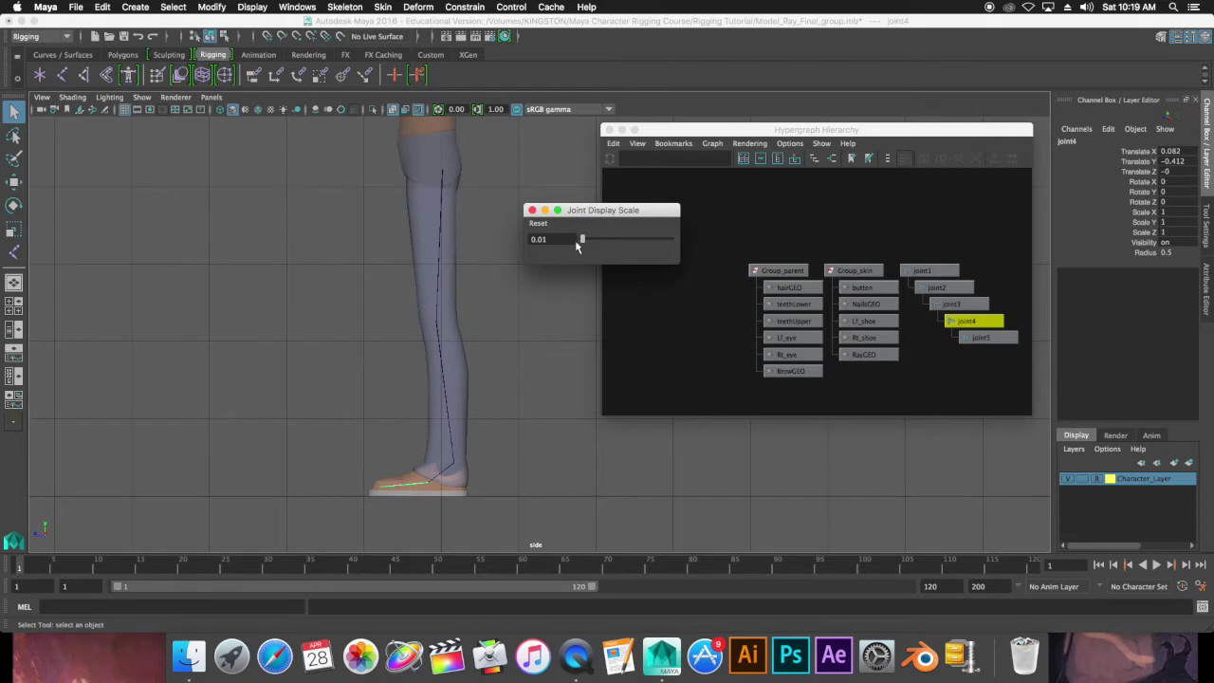
drag(579, 245, 587, 246)
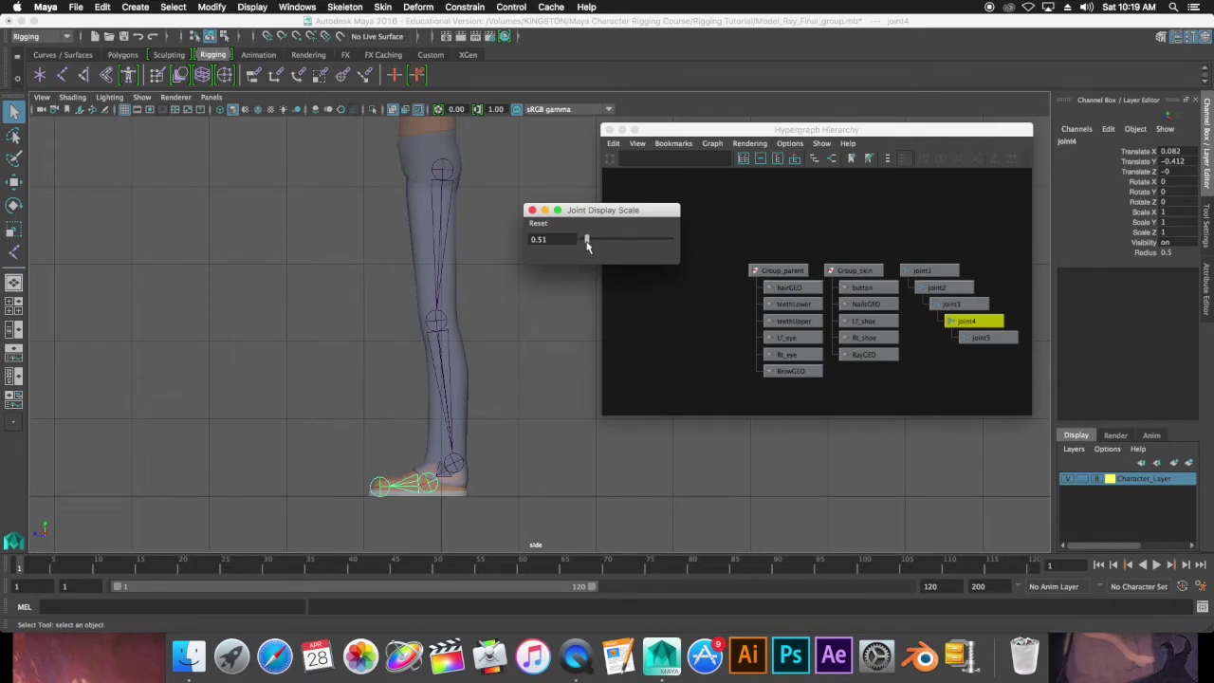
drag(587, 246, 586, 245)
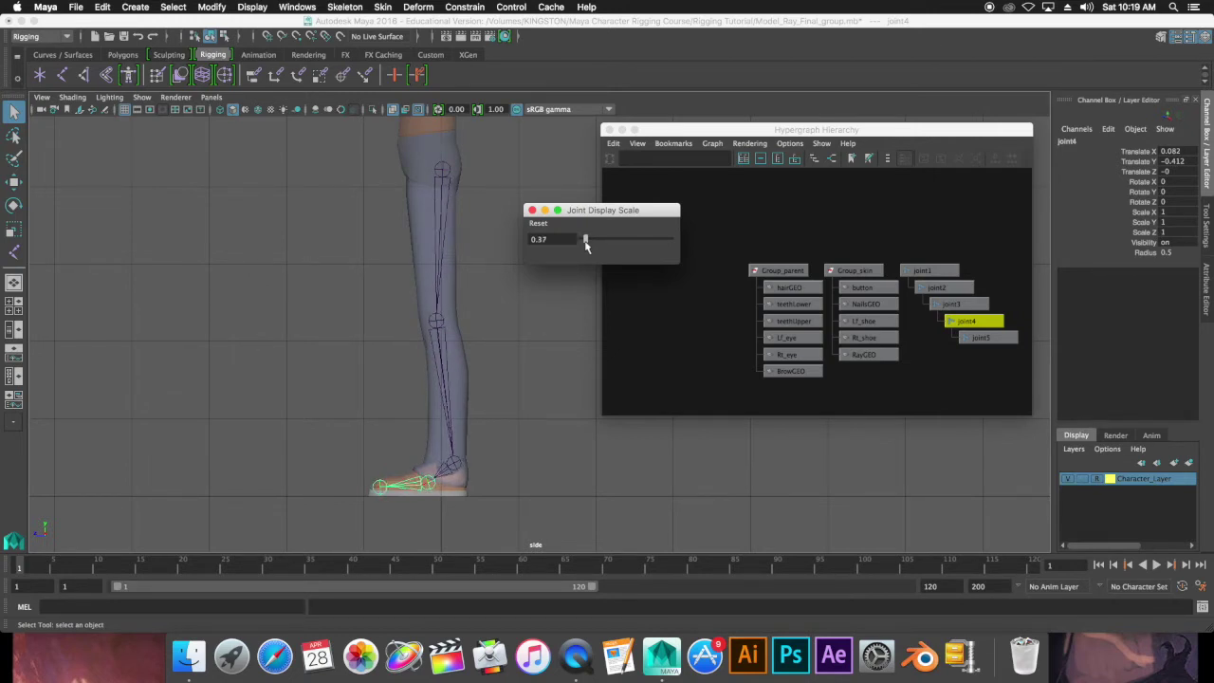
click(532, 210)
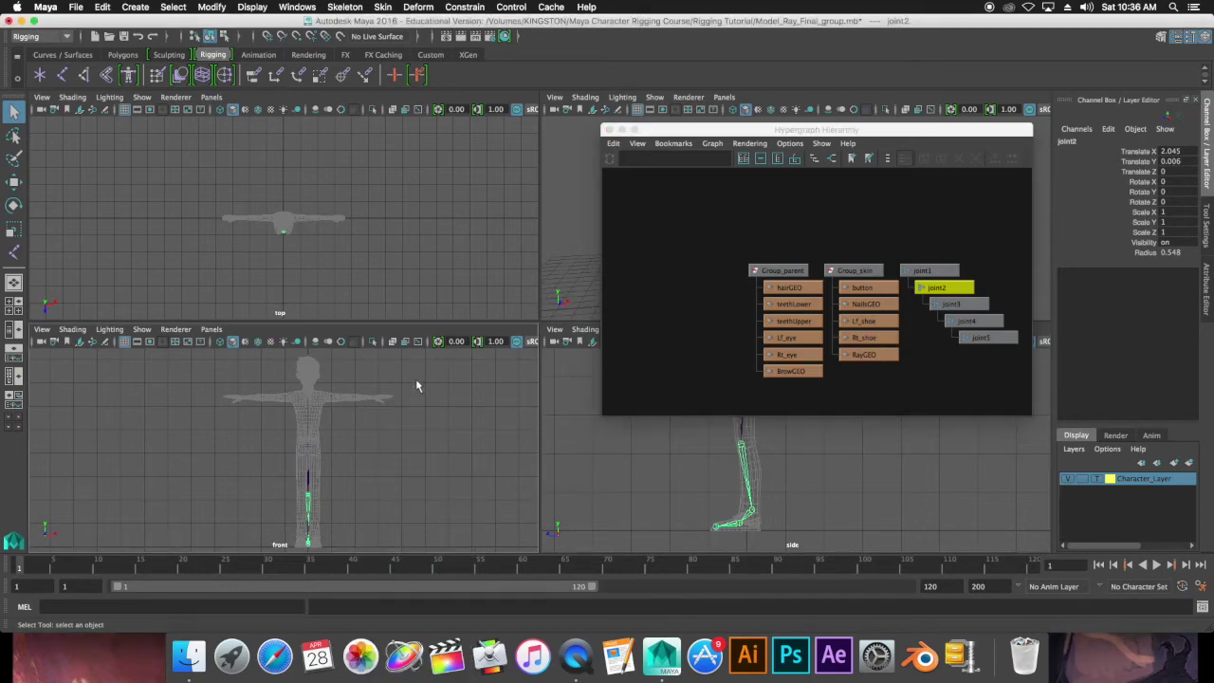
Maximize the front view, centre the legs, and set Character_Layer to reference
key(space)
mouse_move(464, 270)
alt+middle_down()
mouse_move(306, 233)
mouse_move(247, 243)
alt+middle_up()
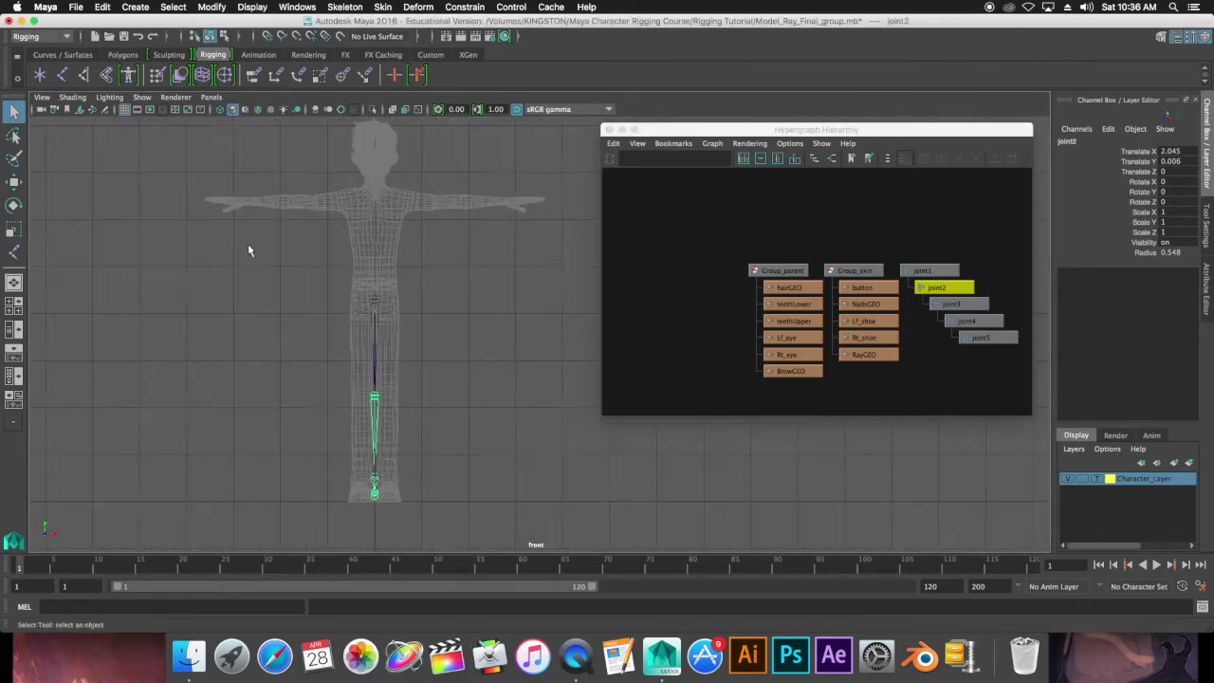
scroll(247, 242, up, 2)
scroll(247, 243, up, 2)
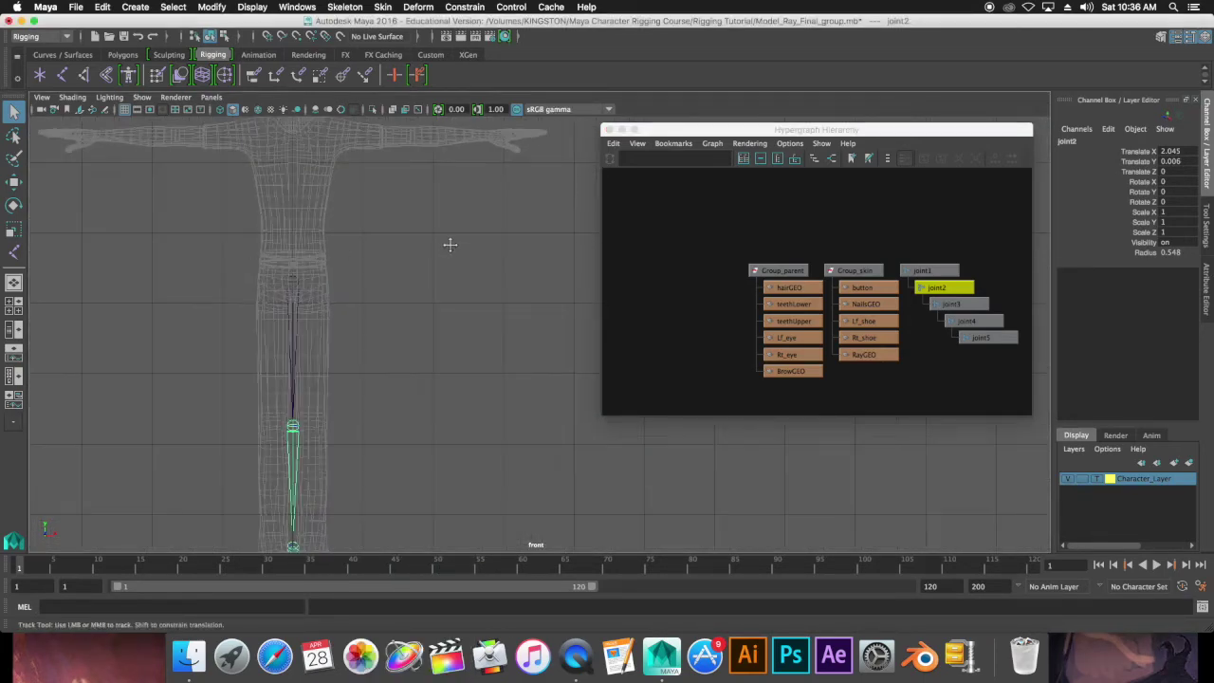
alt+middle_drag(446, 244, 490, 225)
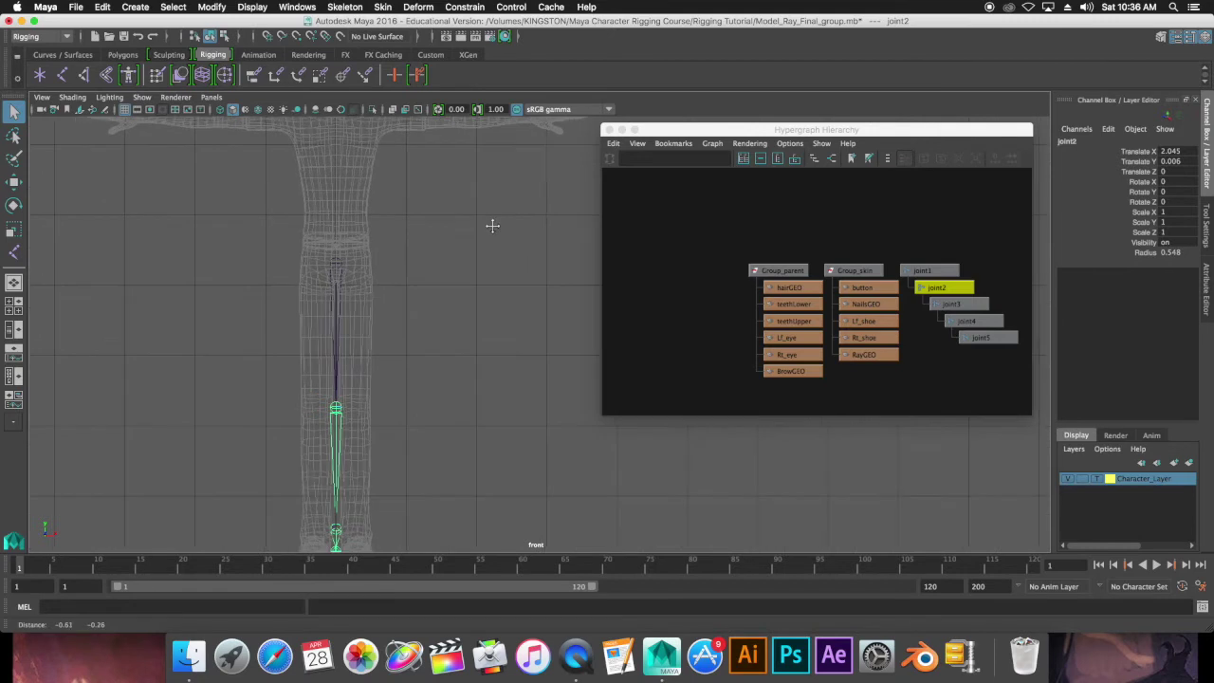
click(1097, 479)
click(1098, 479)
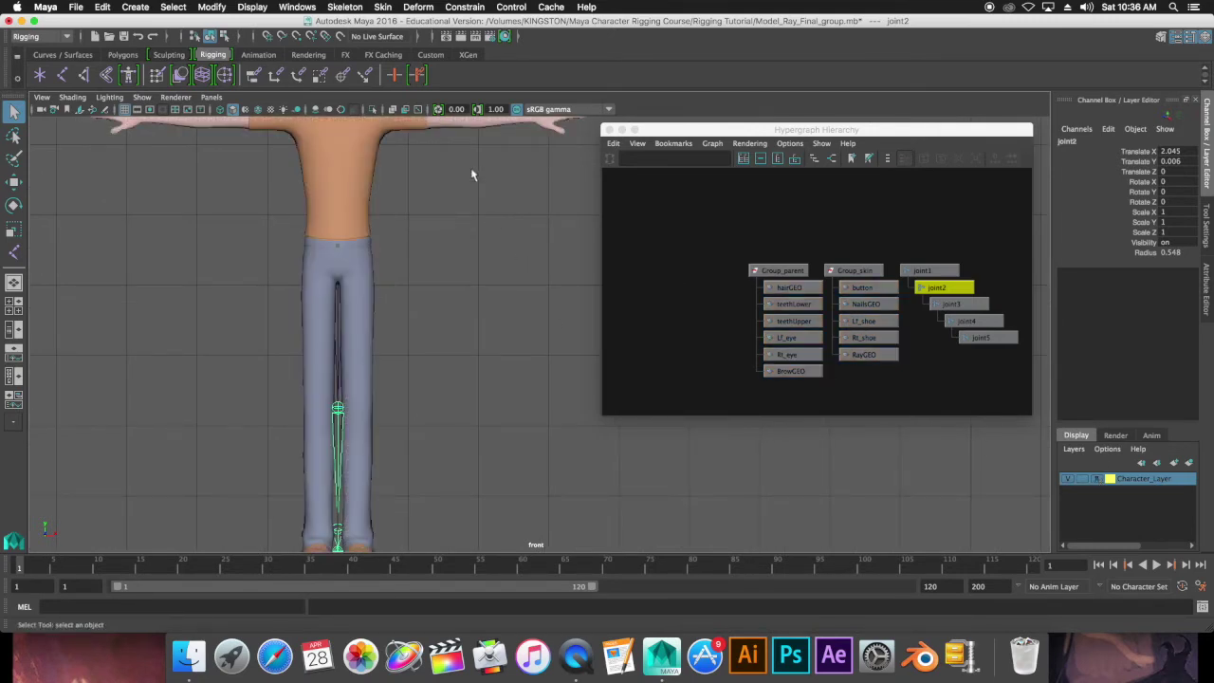
Enable X-Ray and X-Ray Joints, then move joint1 to Translate X 0.288
click(76, 97)
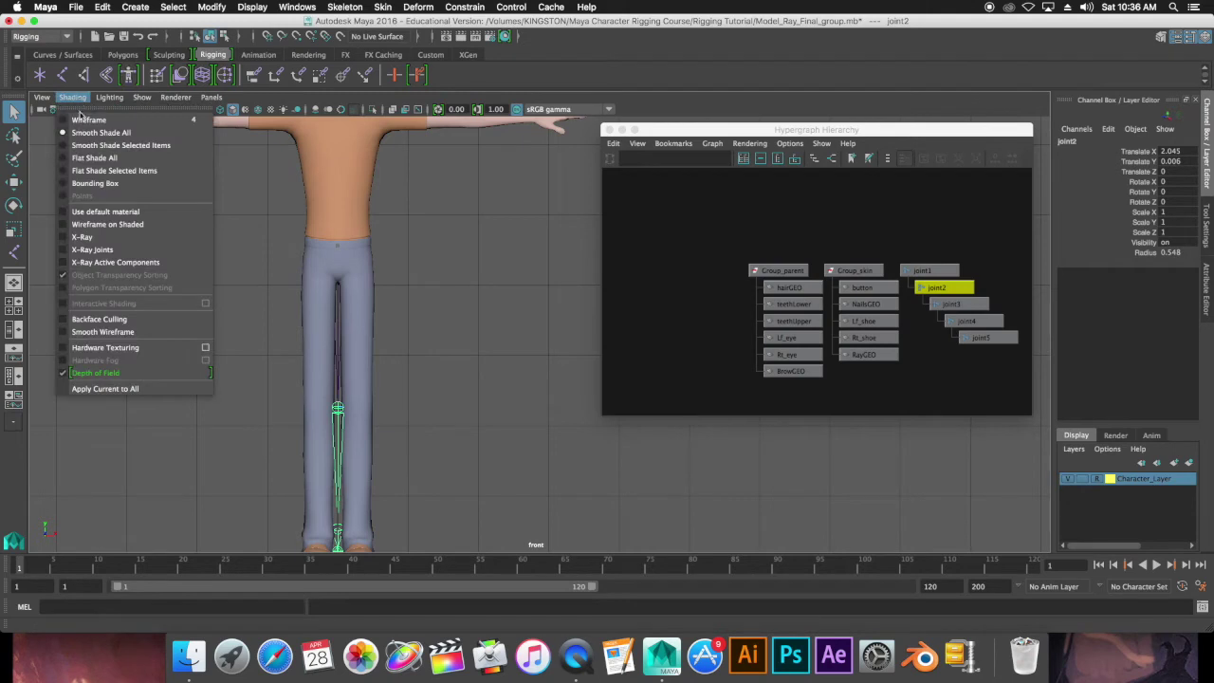
click(60, 242)
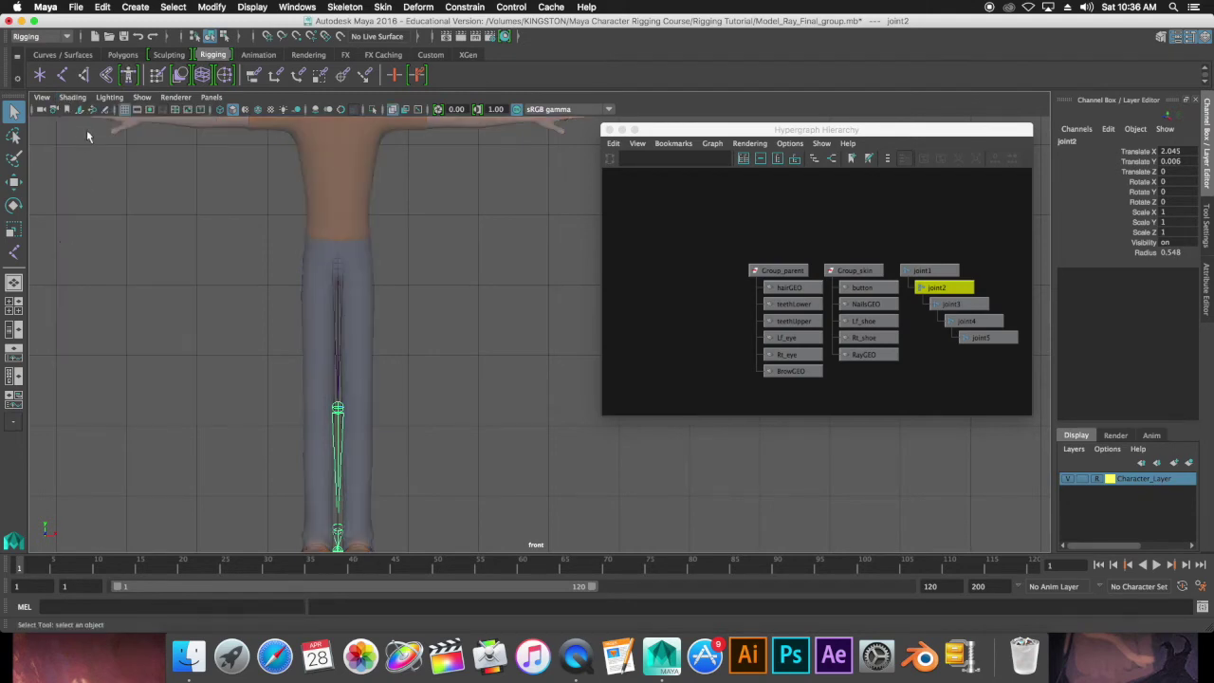
click(73, 98)
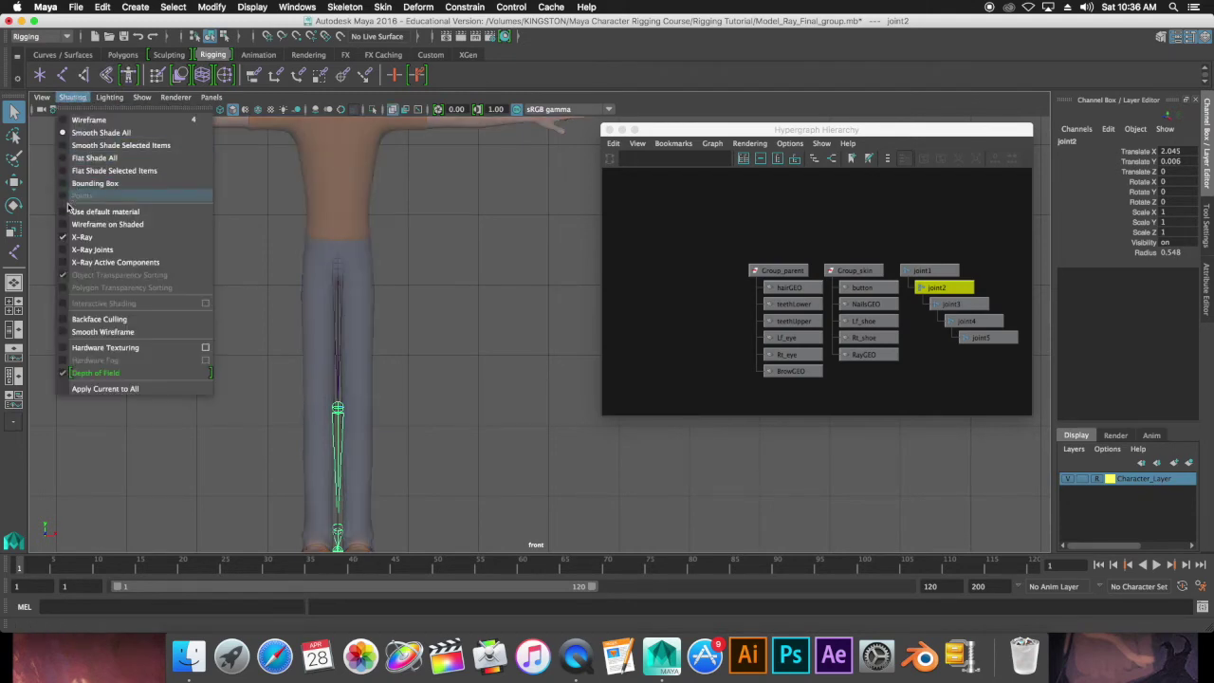
click(63, 249)
key(w)
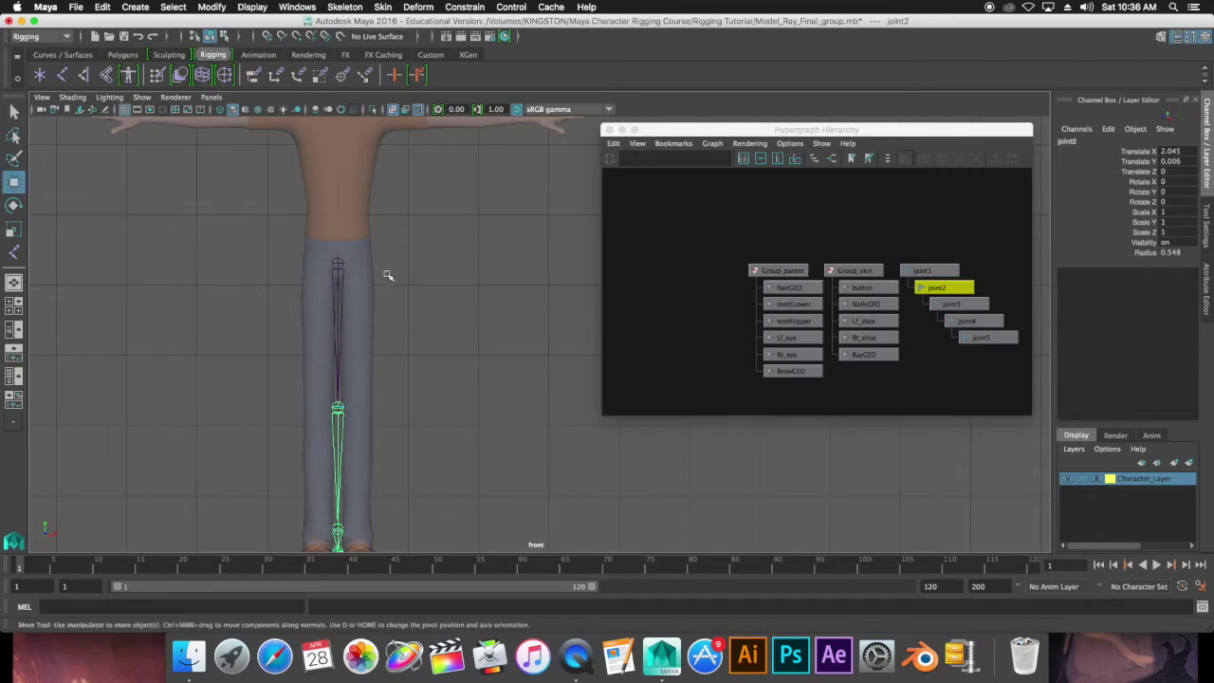
click(337, 263)
drag(371, 269, 390, 267)
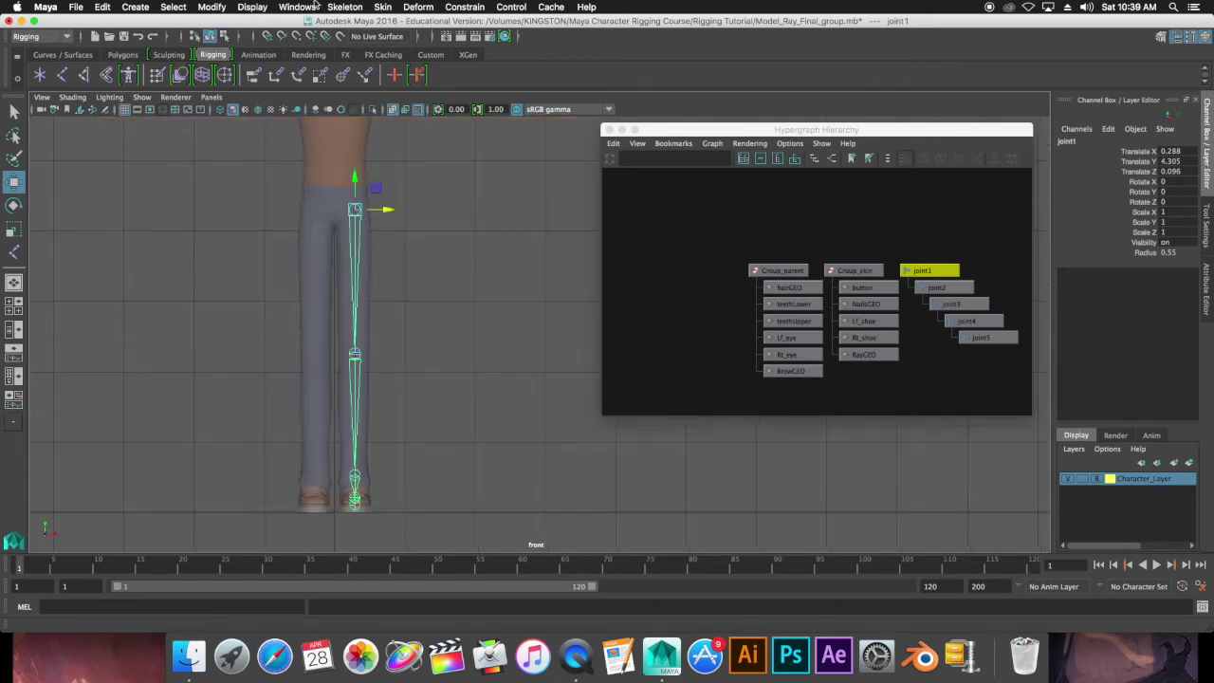
Open the Outliner and expand joint1 down through joint5
click(301, 8)
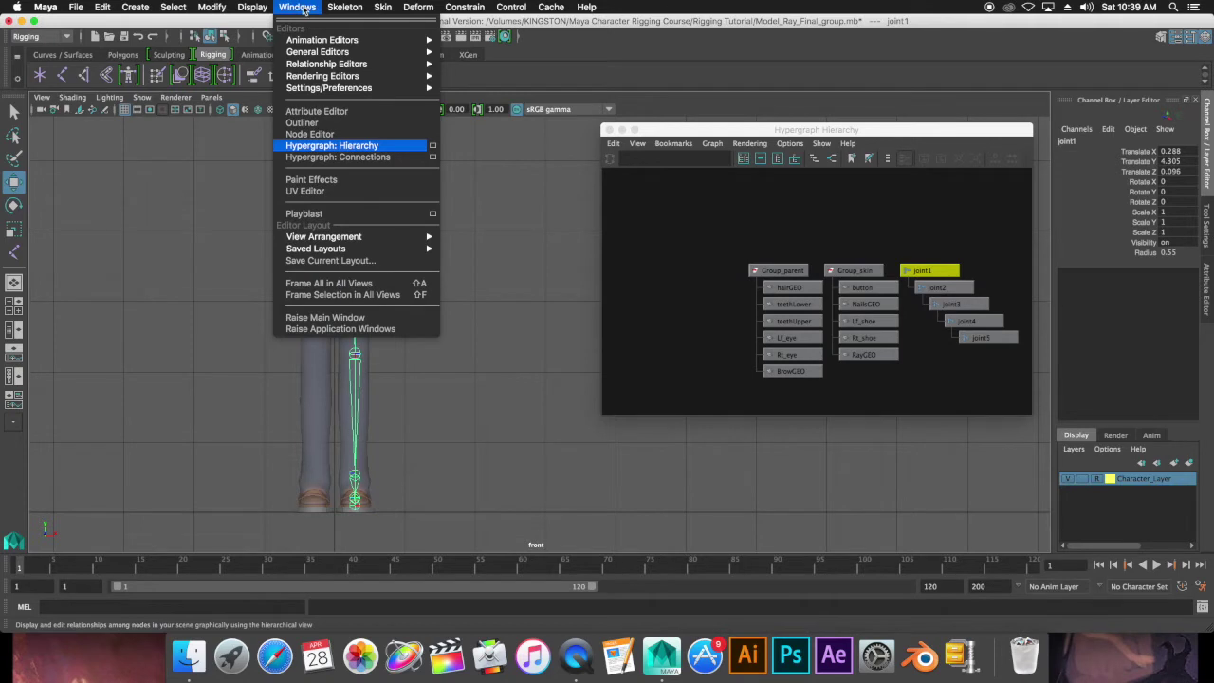
click(304, 124)
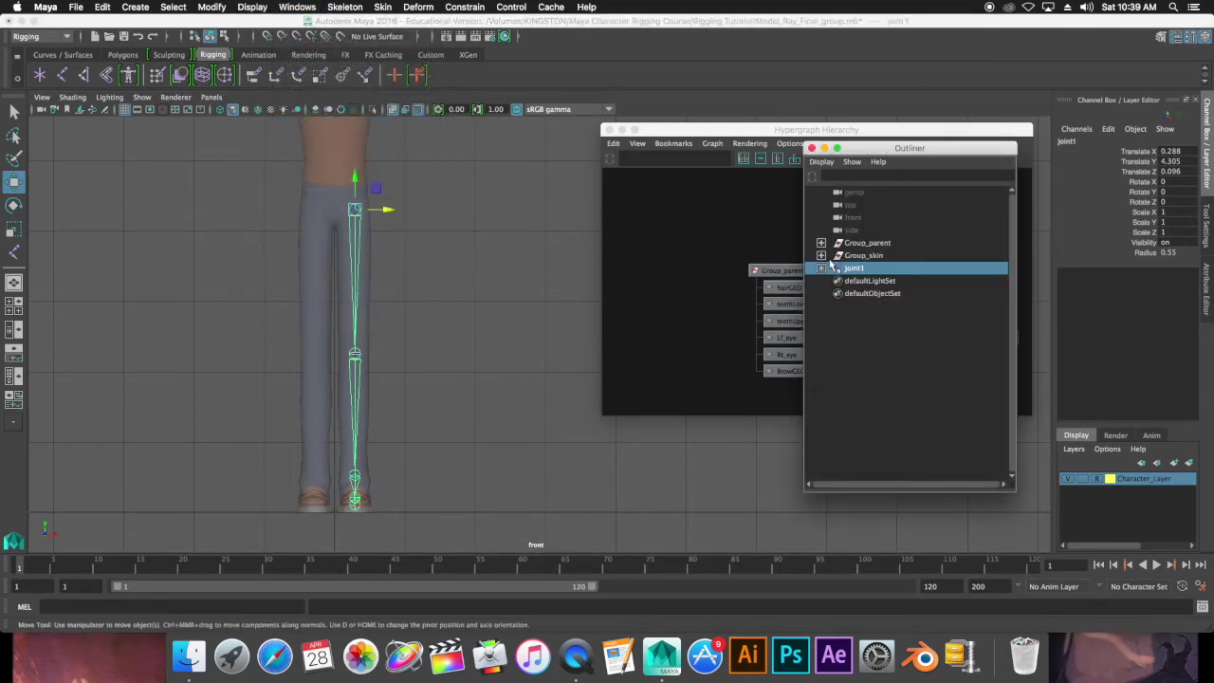
click(822, 269)
click(833, 281)
click(846, 294)
click(858, 305)
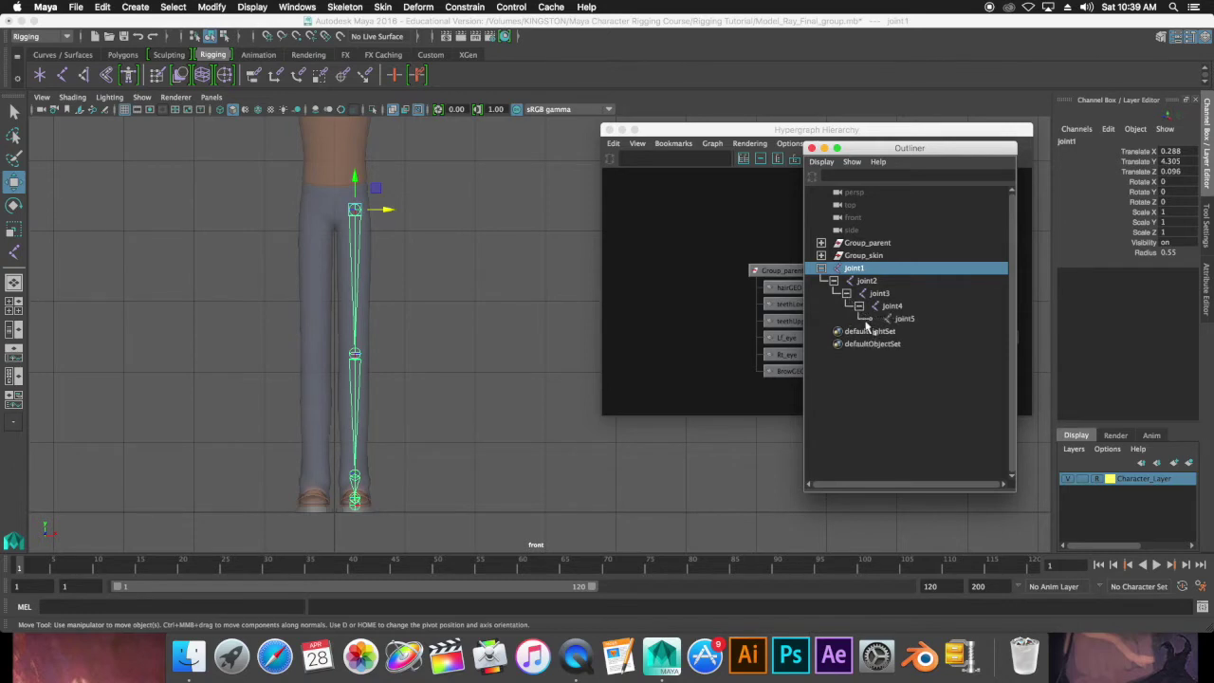
right_click(866, 274)
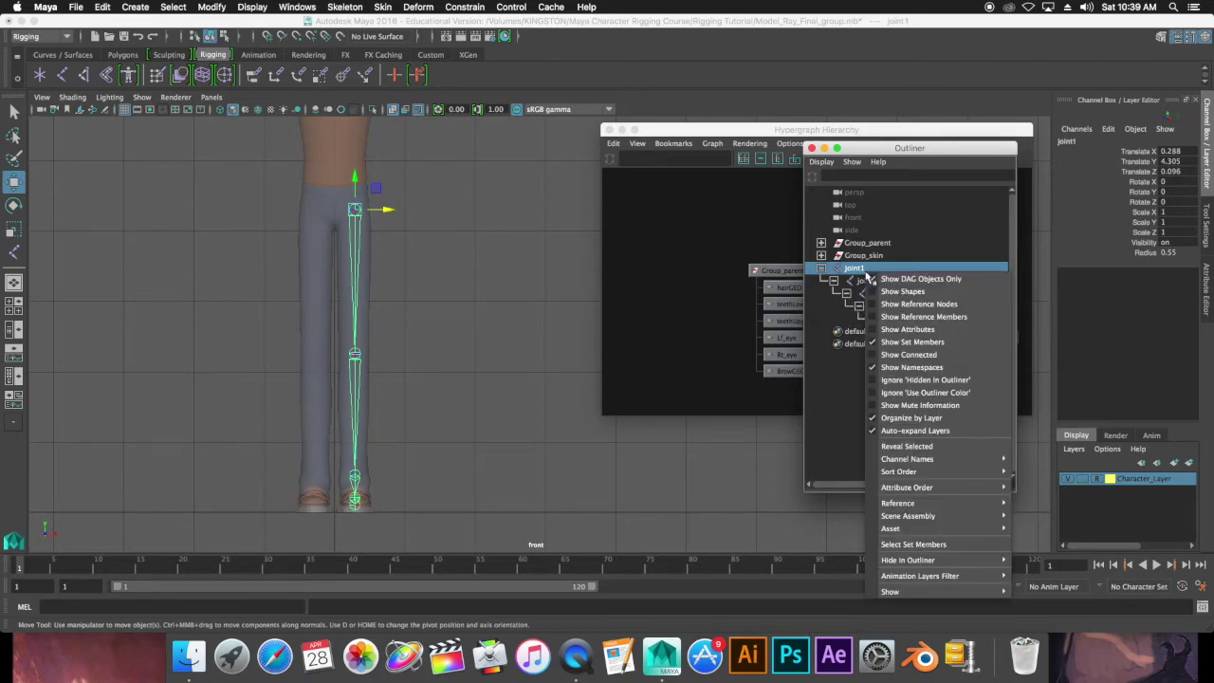
click(898, 257)
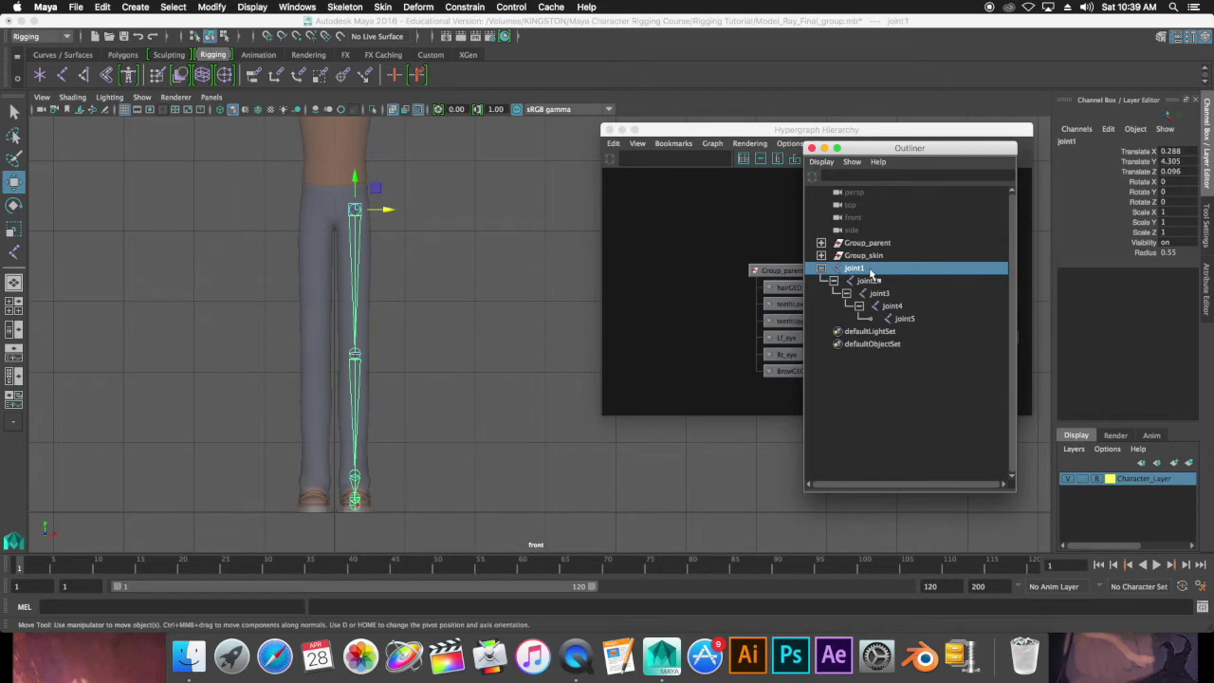
Rename joint1 to L_Hip and joint2 to L_Knee
double_click(868, 271)
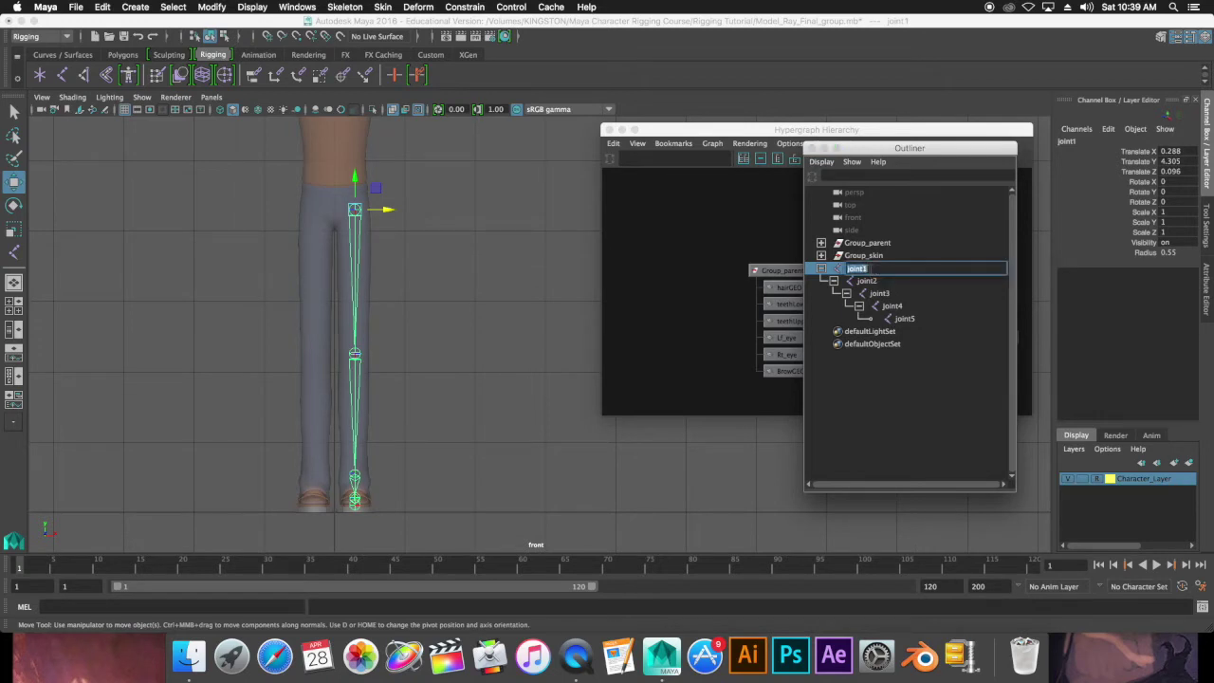
key(BackSpace)
text(L_)
text(hio)
key(BackSpace)
text(ip)
click(871, 281)
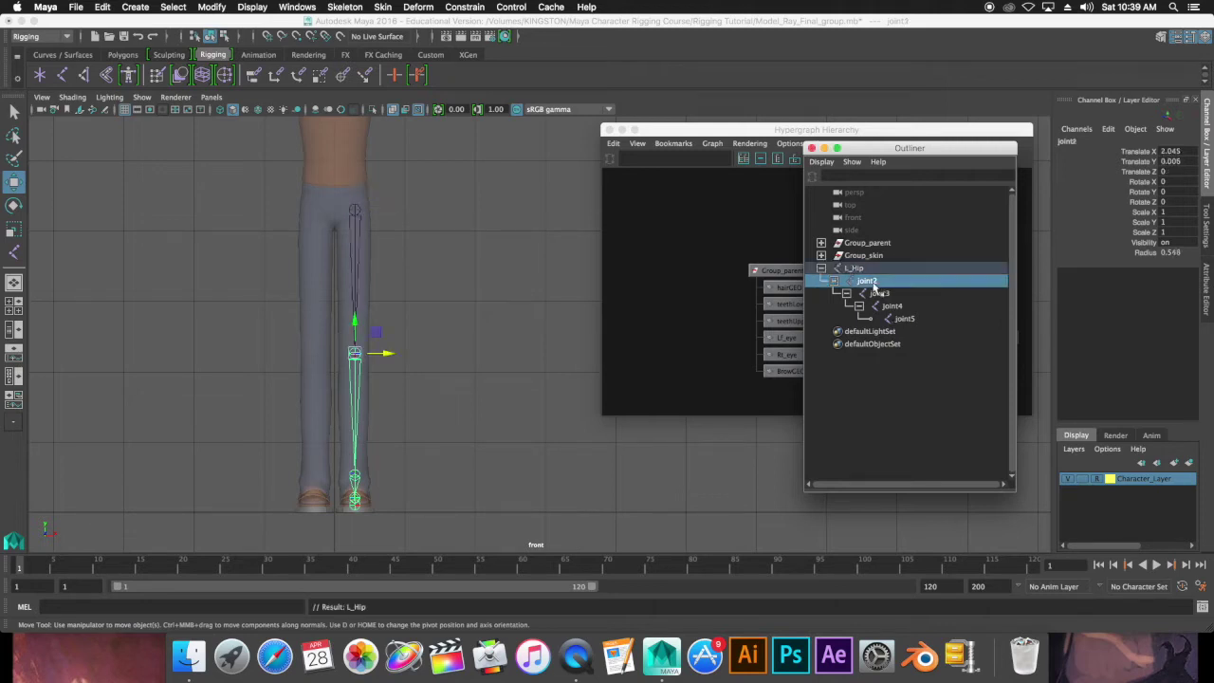
double_click(871, 282)
text(L)
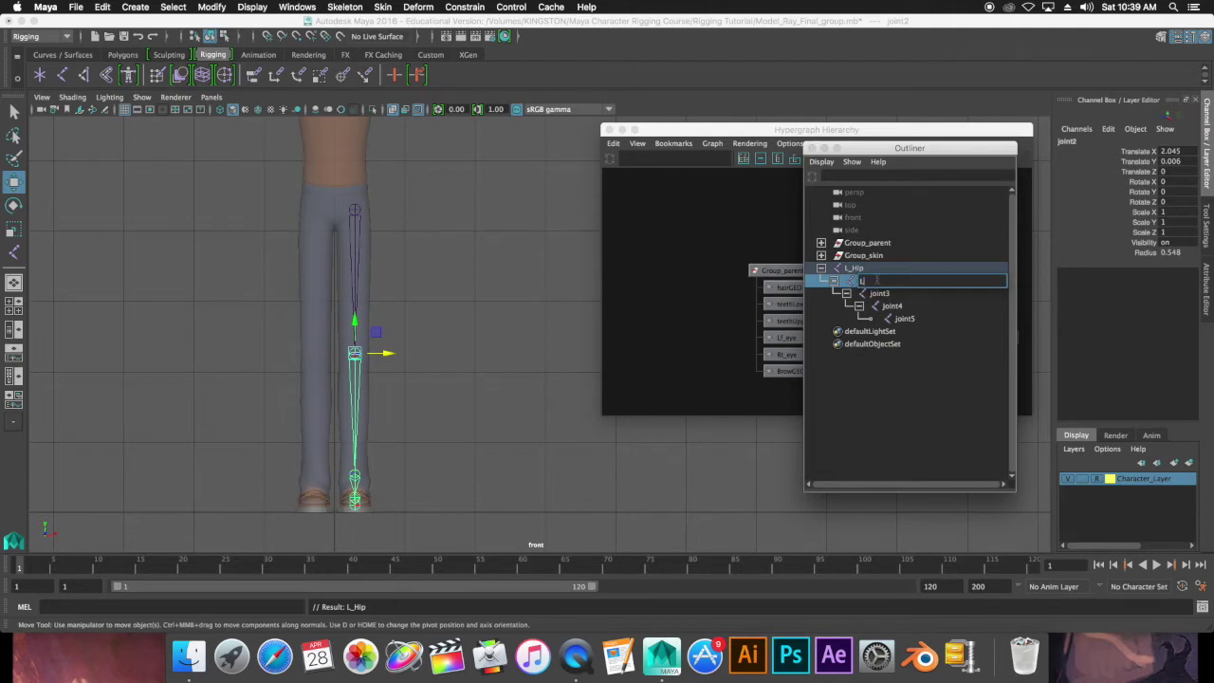
text(_)
text(Knee)
click(936, 312)
Rename joint3, joint4 and joint5 to L_Ankle, L_Ball and L_Toe
click(880, 294)
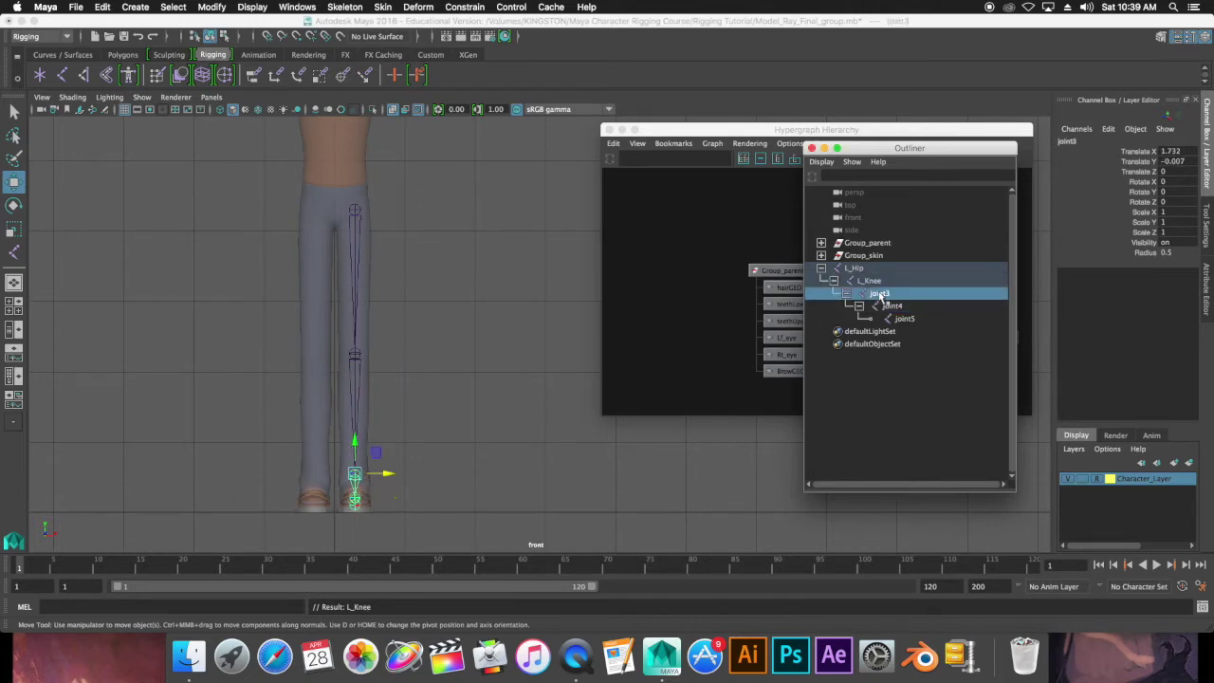
double_click(880, 294)
text(L_)
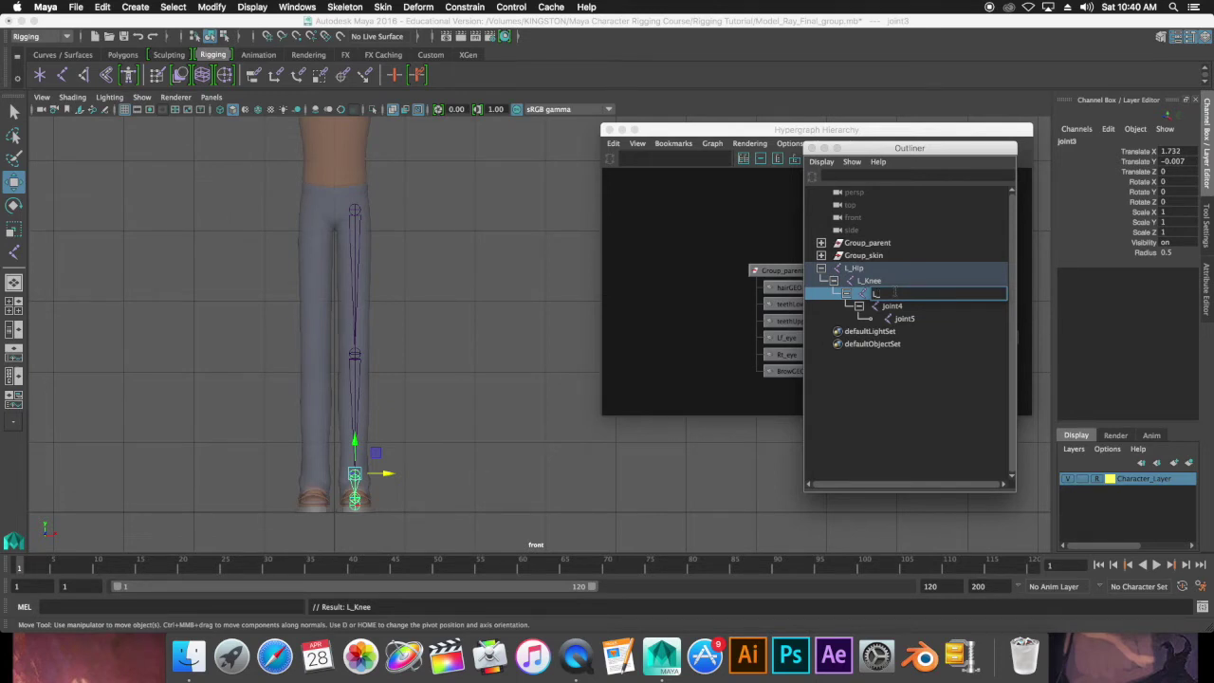
text(Ankle)
double_click(892, 306)
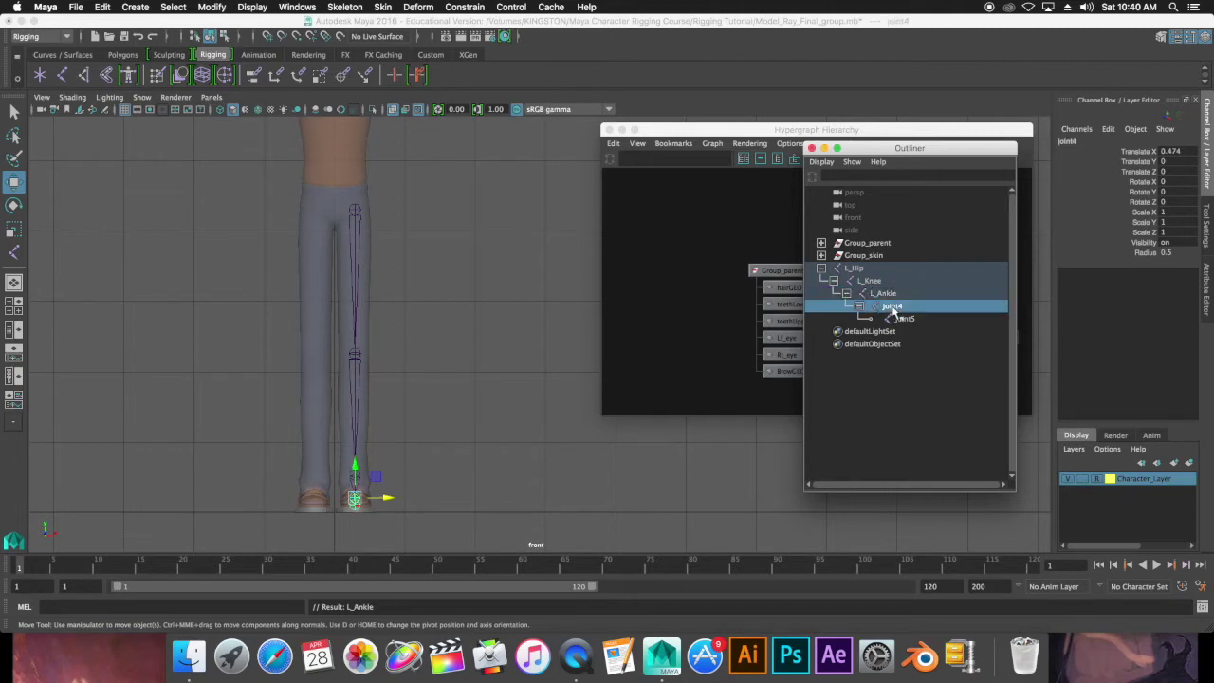
text(L_)
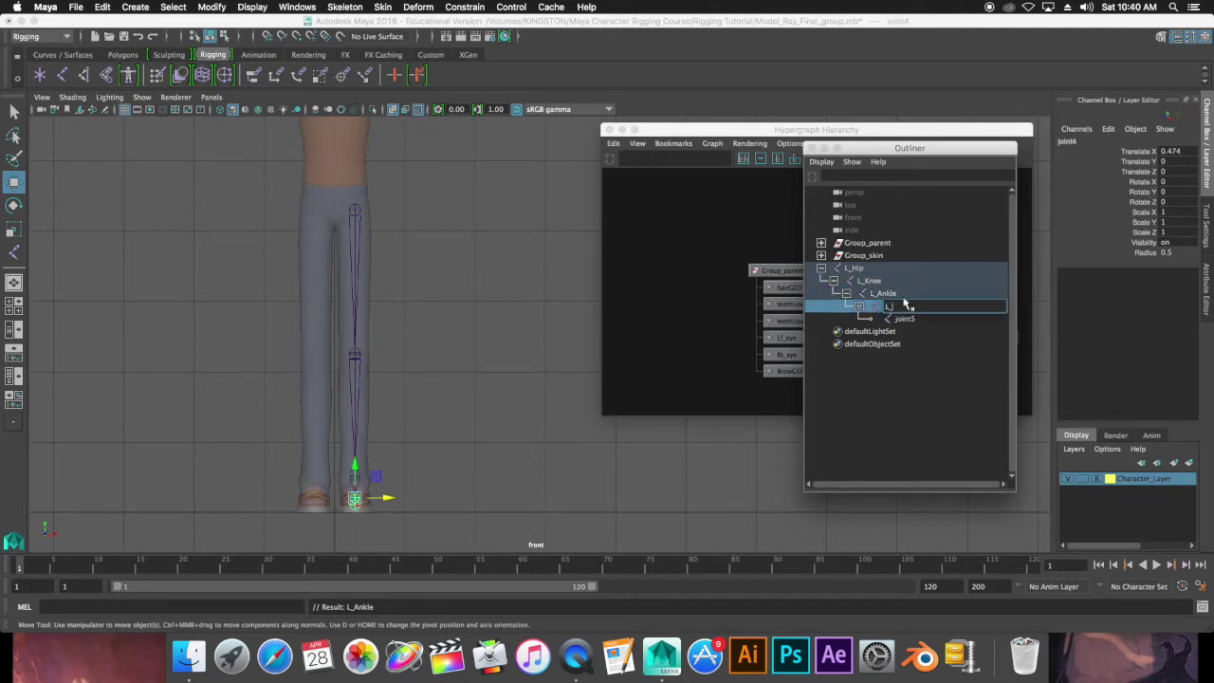
text(Ball)
click(904, 319)
double_click(906, 321)
text(L_)
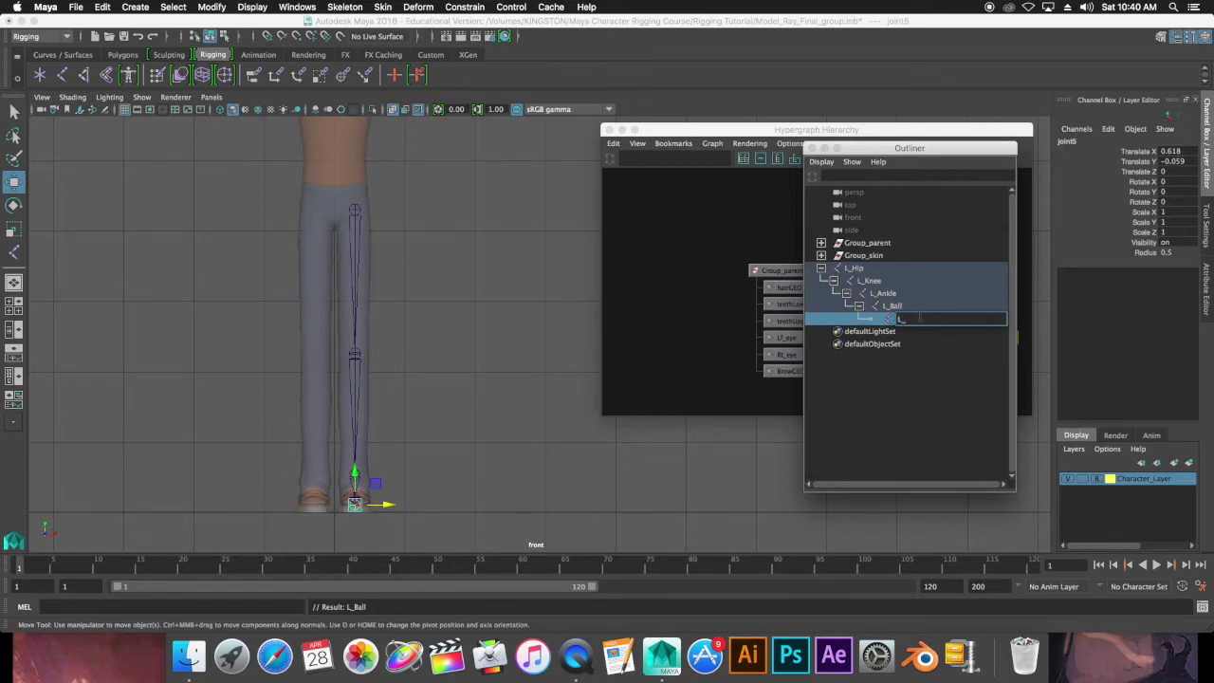
text(Toe)
click(951, 387)
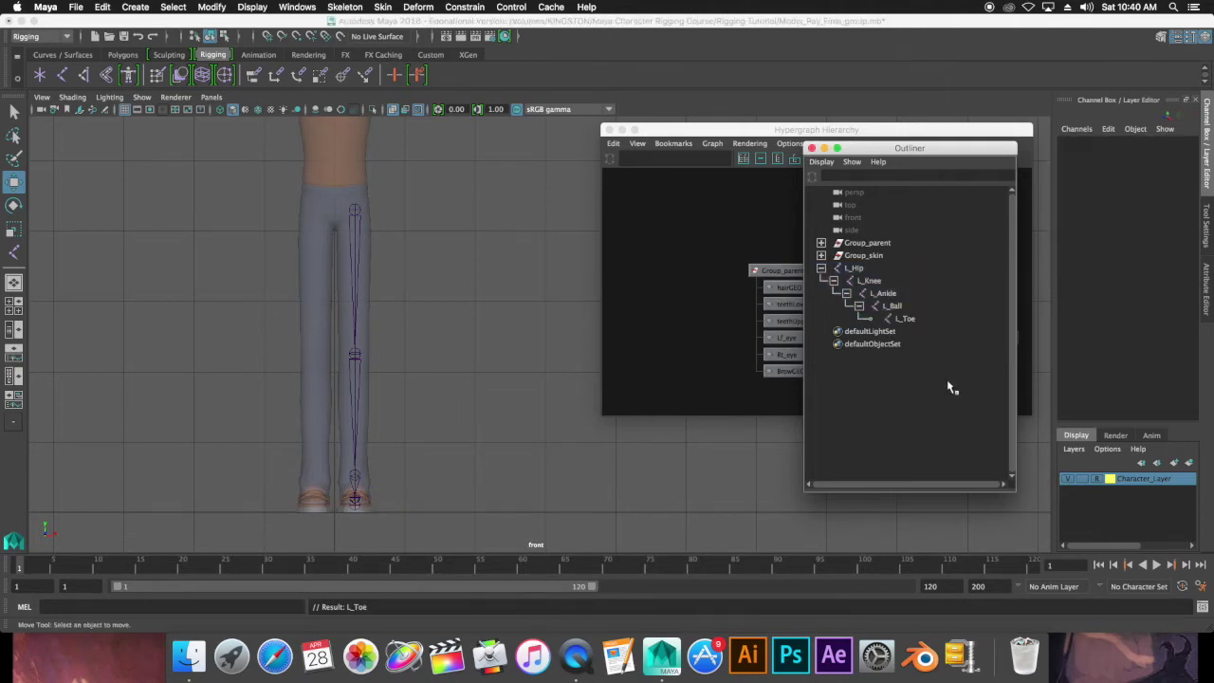
click(343, 8)
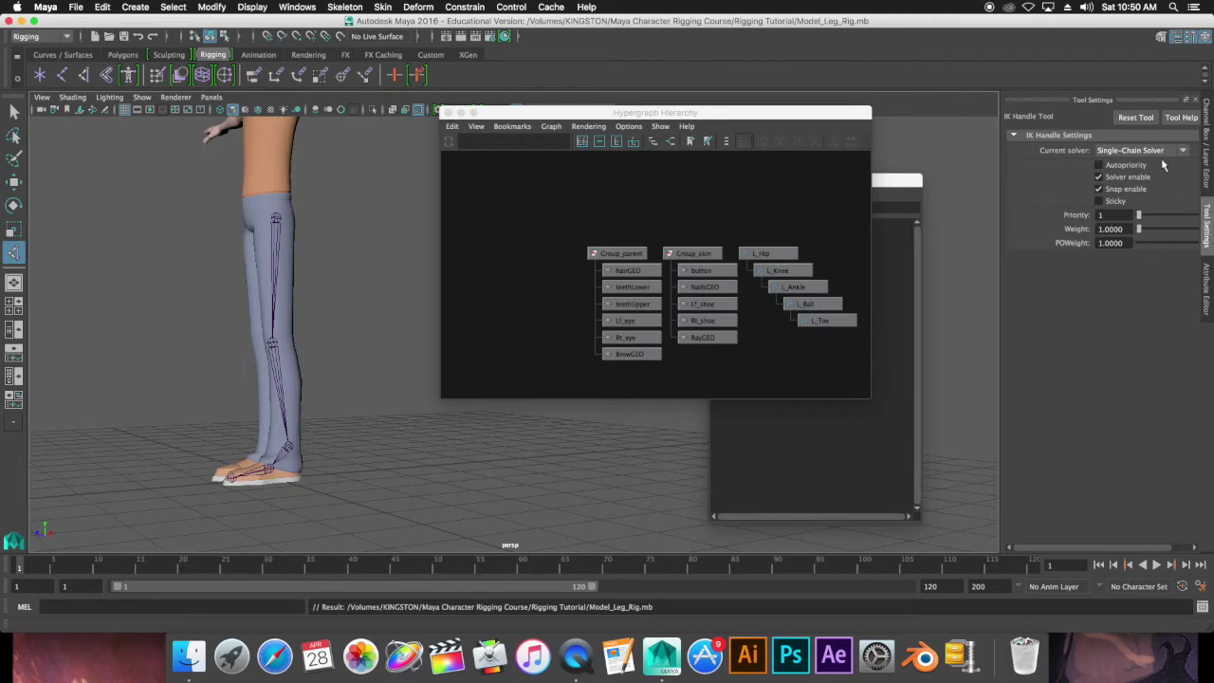
Create a Rotate-Plane Solver IK handle from L_Hip to the ankle
click(1183, 152)
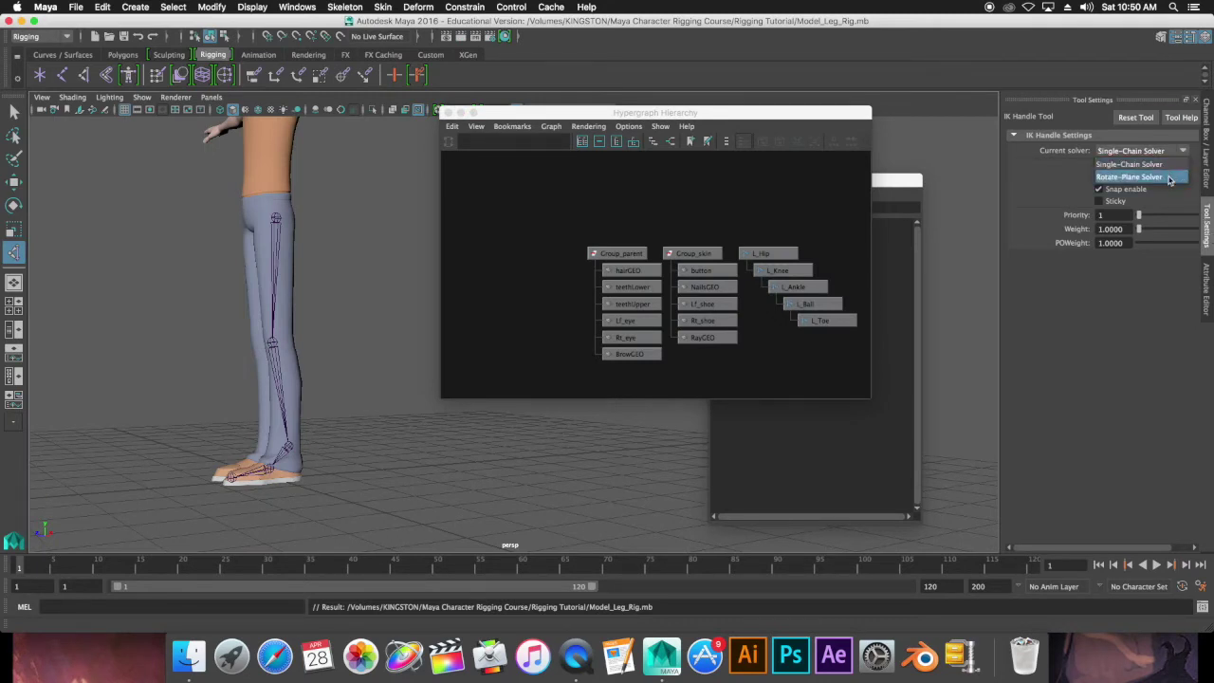
click(1169, 178)
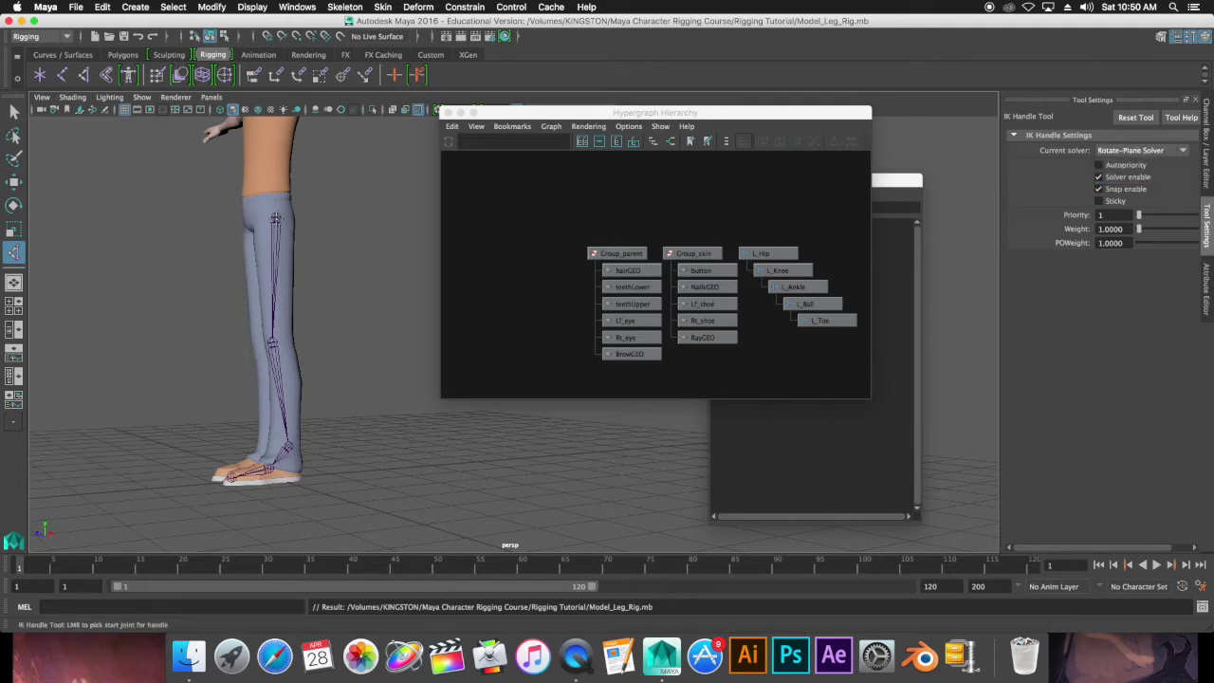
click(276, 219)
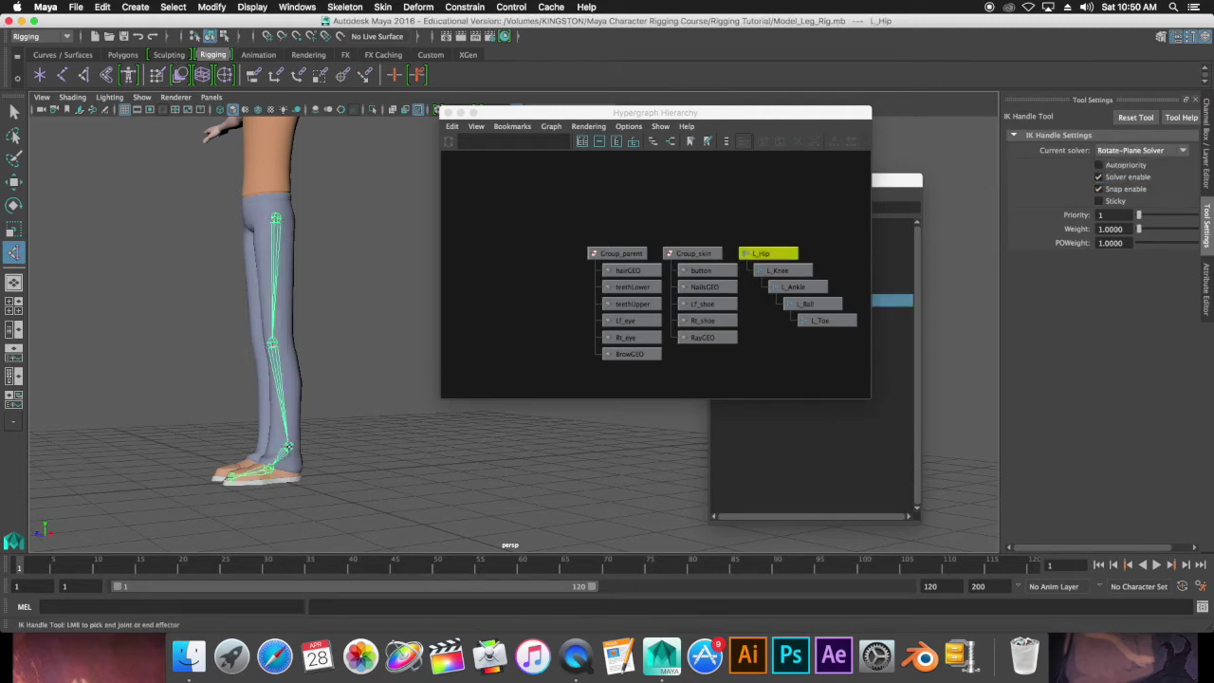
click(287, 448)
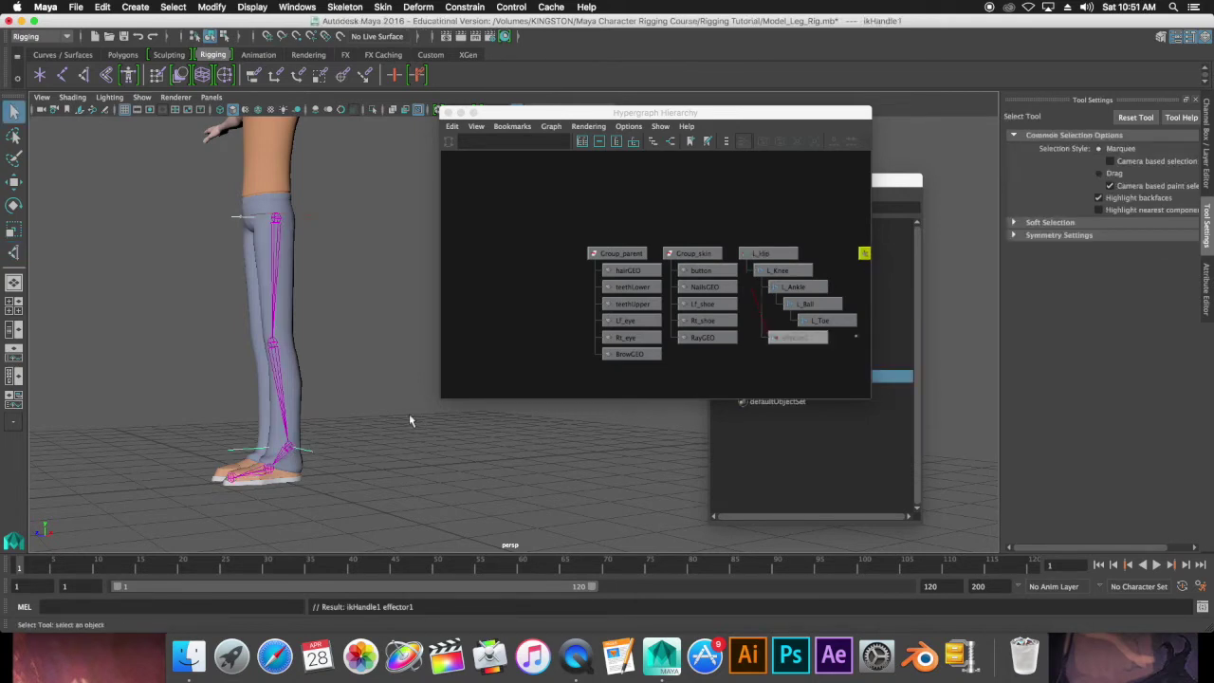
Pull ikHandle1 up to test the knee bend, then undo the move
alt+drag(312, 396, 338, 457)
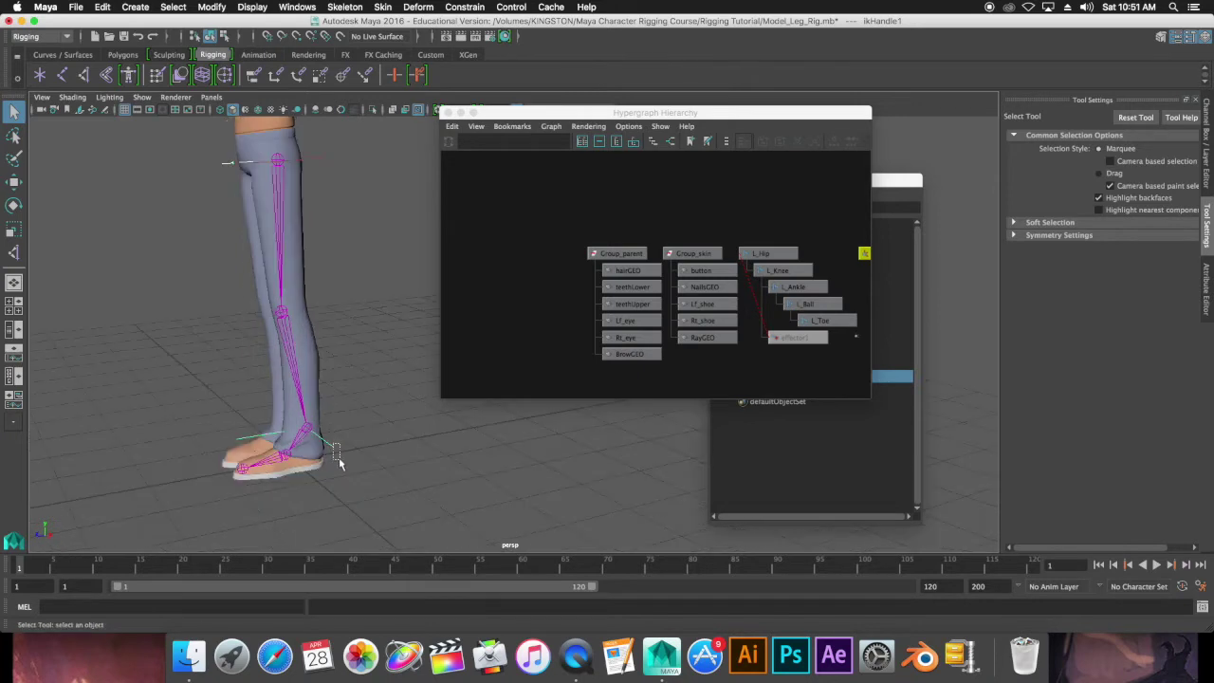
click(334, 446)
key(w)
drag(305, 399, 297, 295)
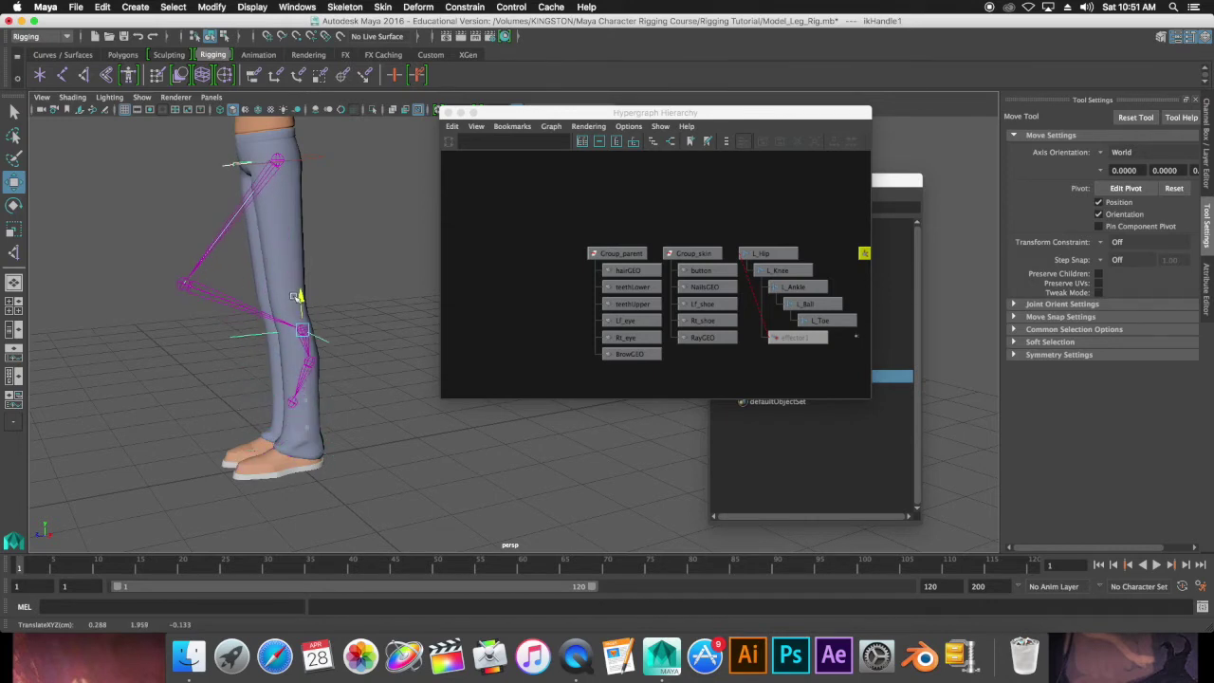
key(ctrl+z)
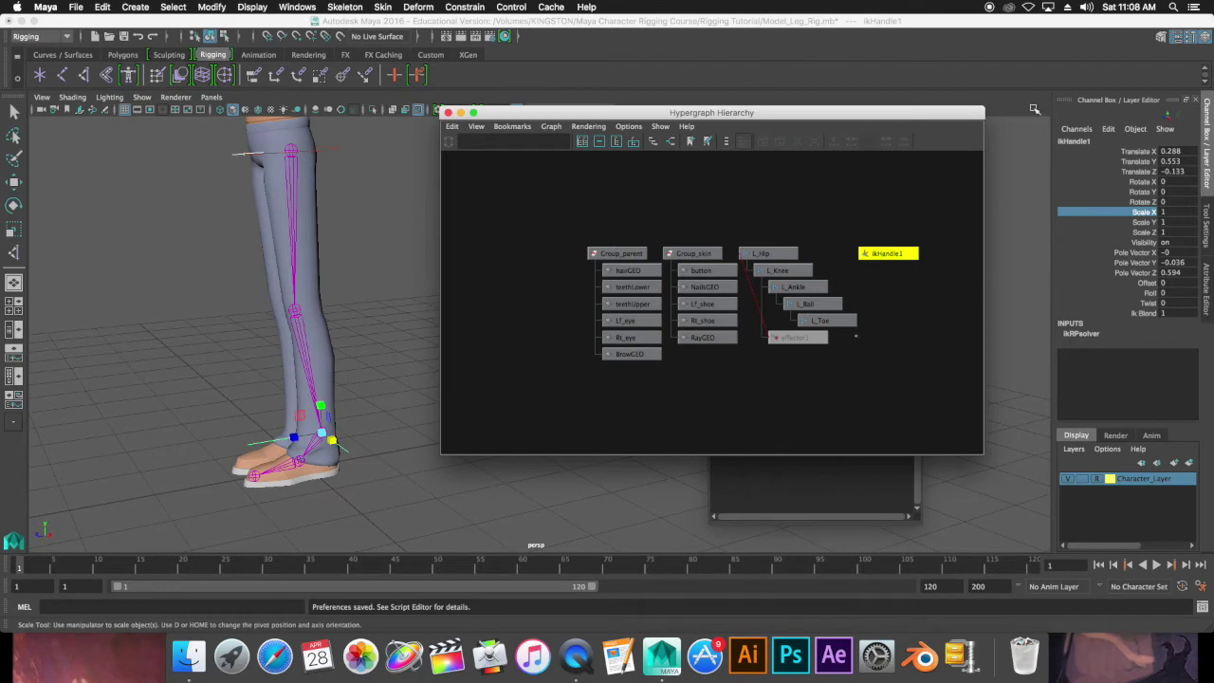
Rename ikHandle1 to L_IK_Ankle in the Channel Box
double_click(1071, 141)
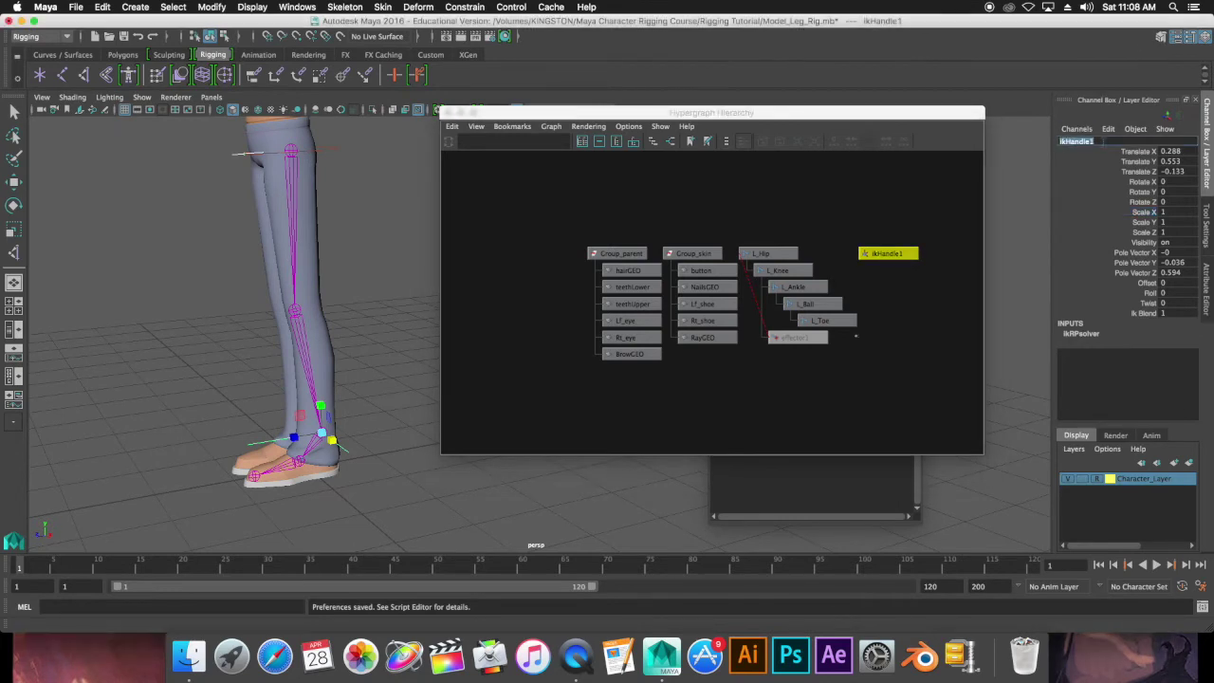
text(L_I)
text(K)
key(BackSpace)
key(BackSpace)
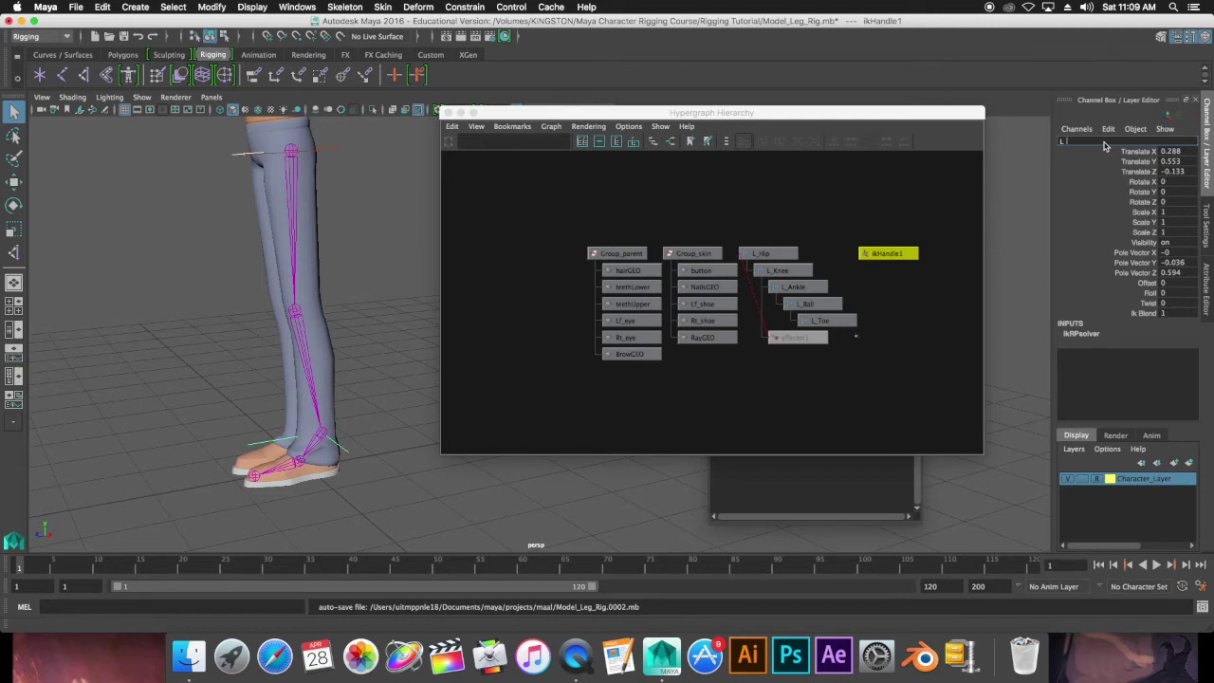
text(IK_An)
text(kle)
key(Return)
click(1086, 163)
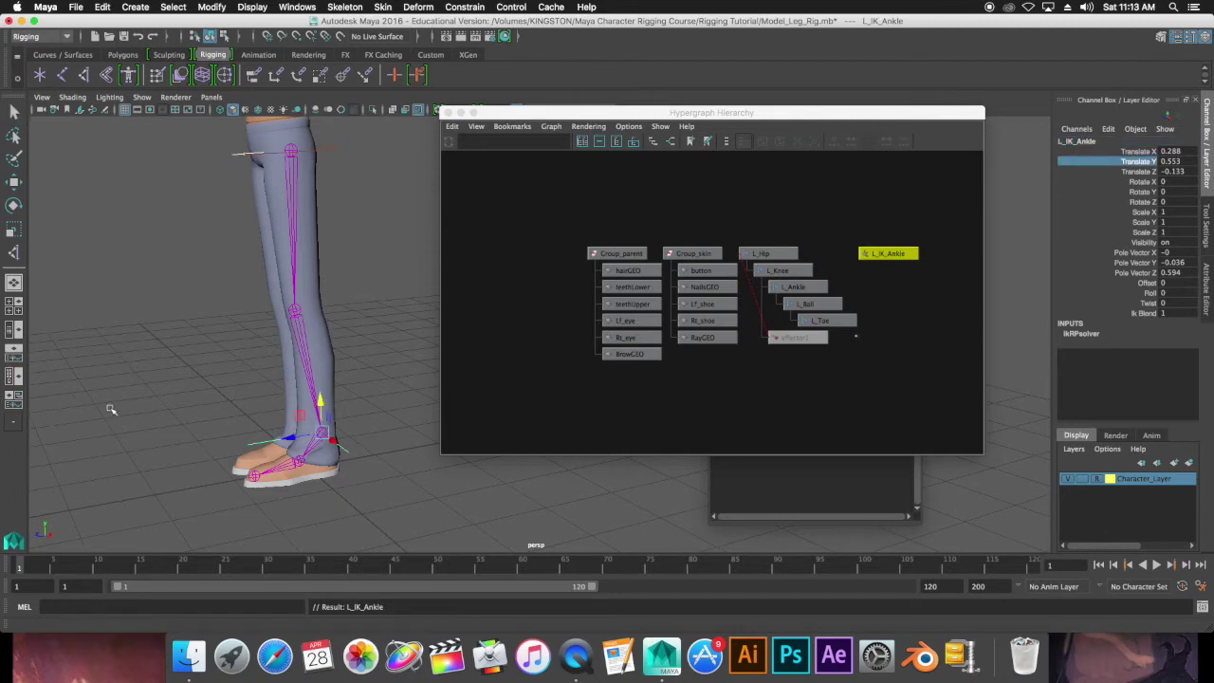
mouse_move(112, 409)
alt+middle_down()
mouse_move(121, 412)
mouse_move(148, 239)
alt+middle_up()
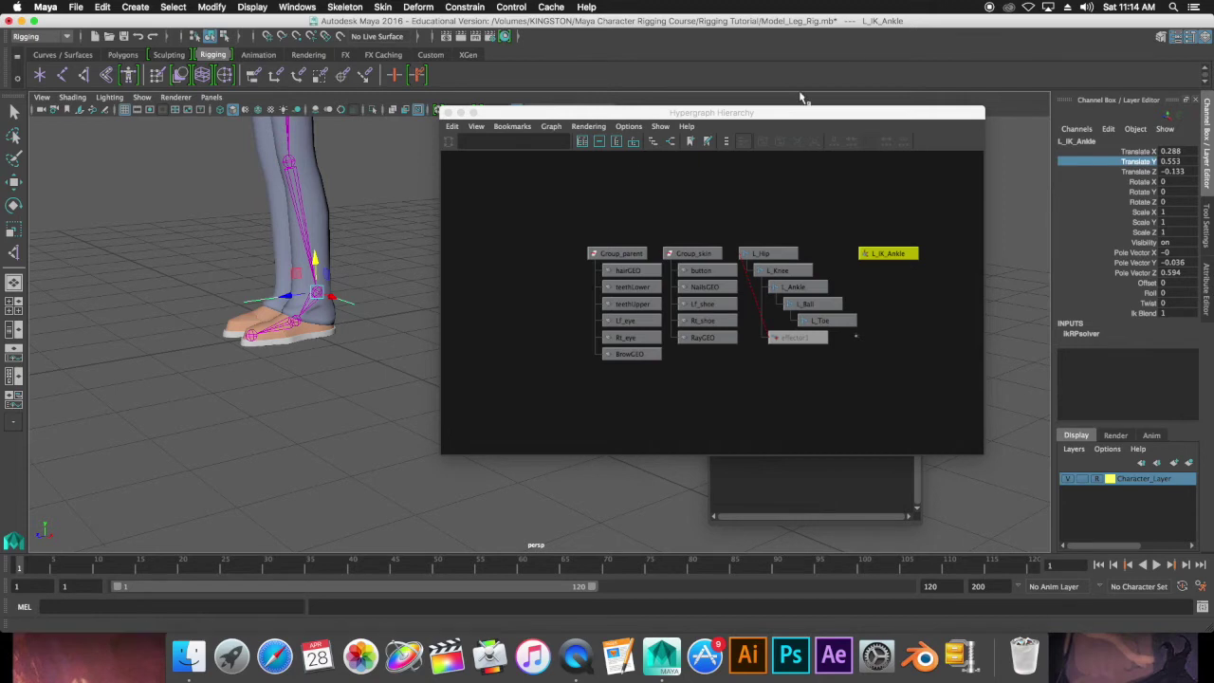
Create an IK handle with the Single-Chain Solver from L_Ankle to L_Ball
click(336, 9)
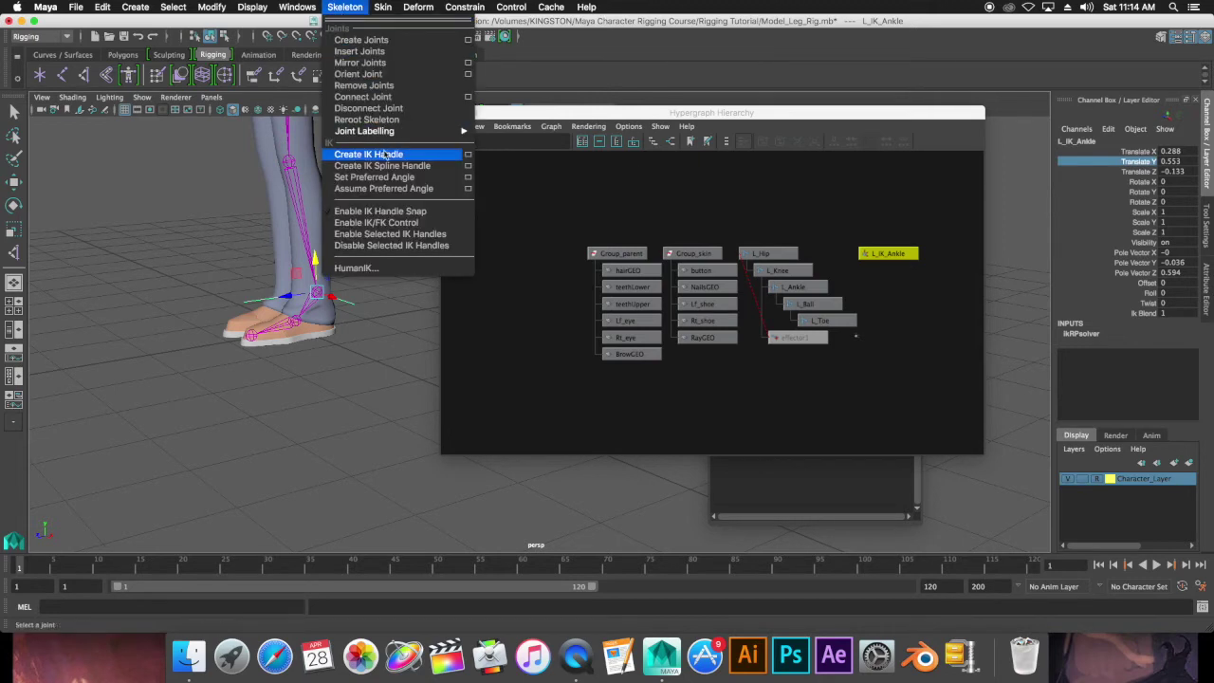
click(466, 155)
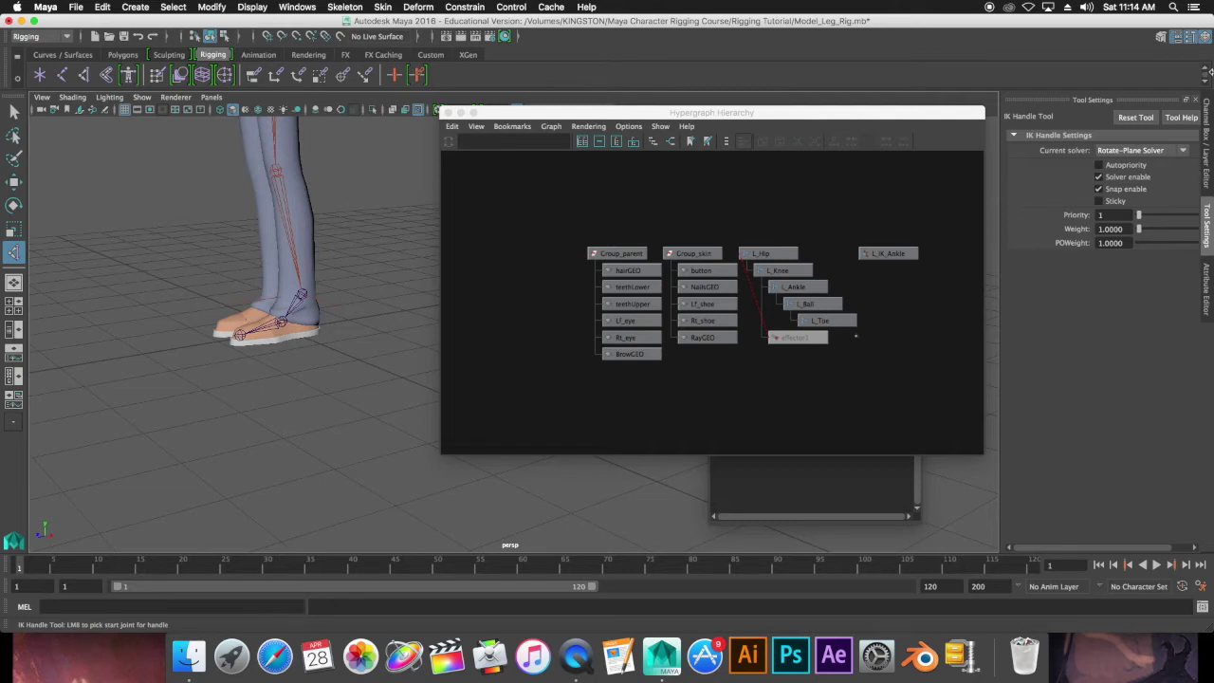
click(1182, 150)
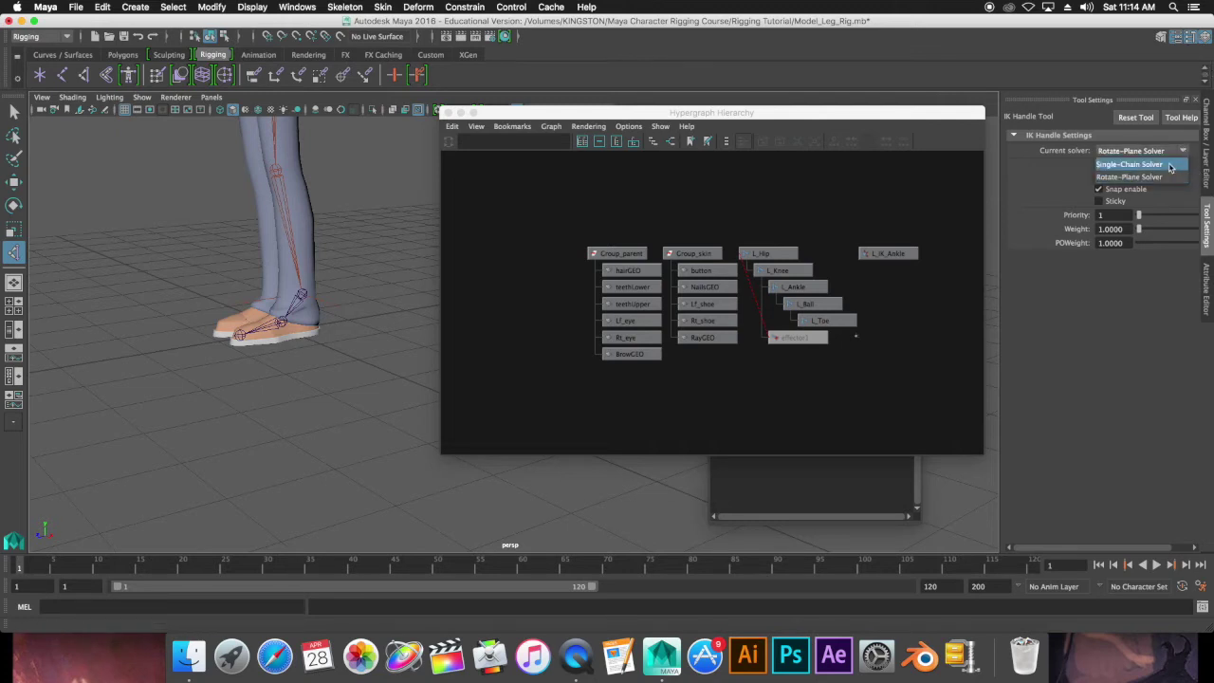
click(1134, 164)
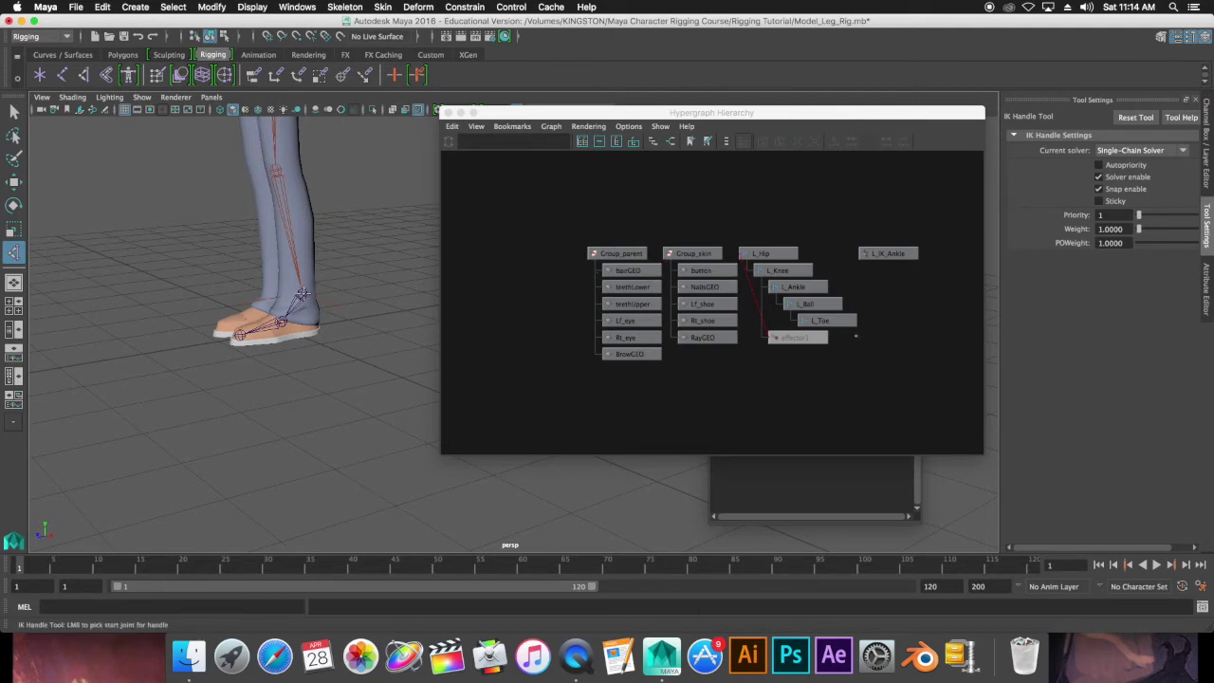
click(301, 294)
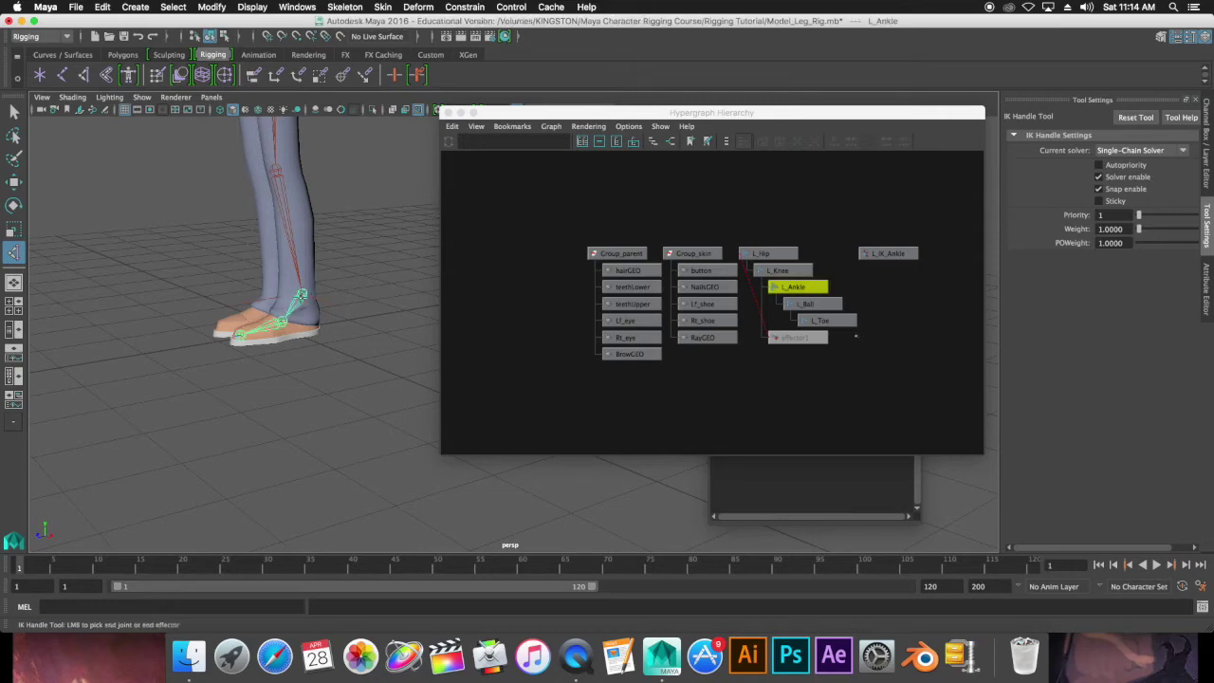
click(284, 325)
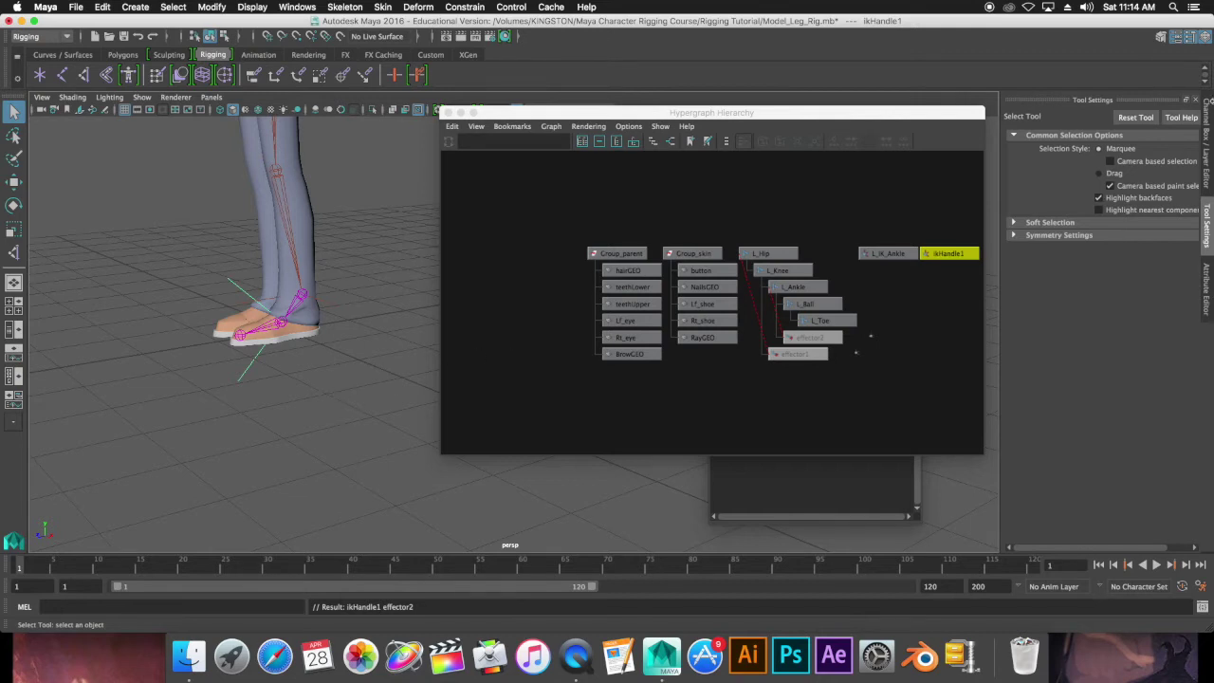
click(1205, 109)
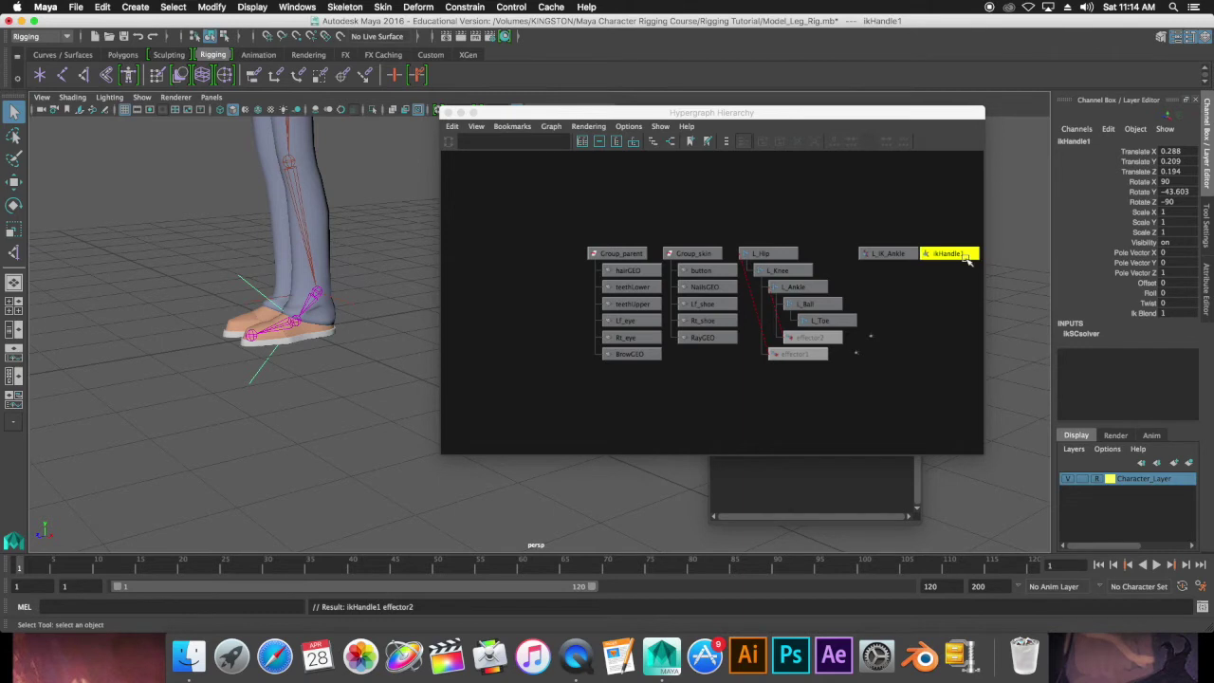
click(965, 264)
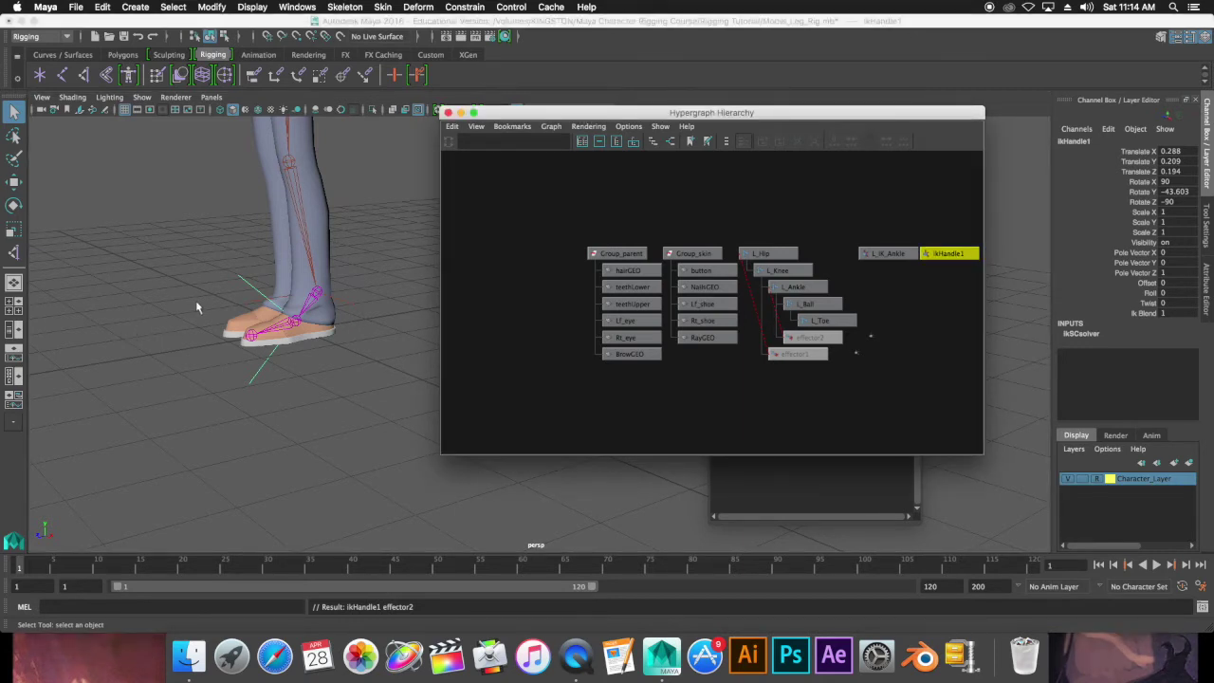
click(247, 295)
key(w)
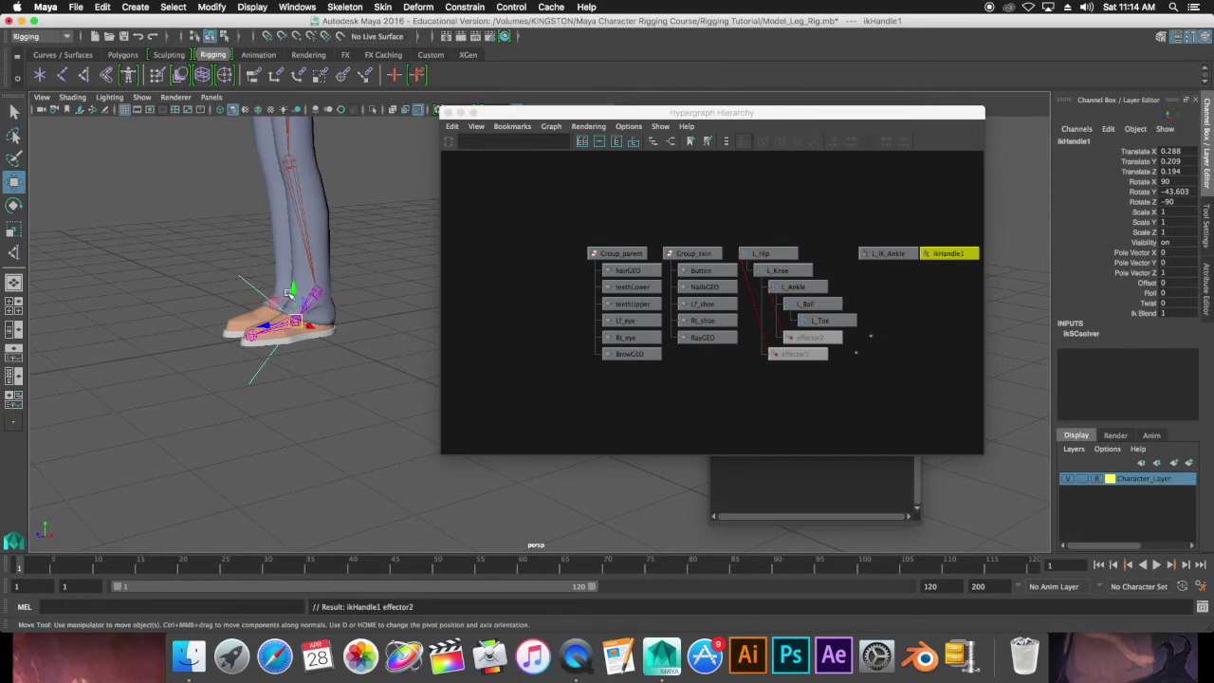
mouse_move(266, 329)
mouse_down()
mouse_move(328, 314)
mouse_move(258, 310)
mouse_move(305, 299)
mouse_move(291, 317)
mouse_up()
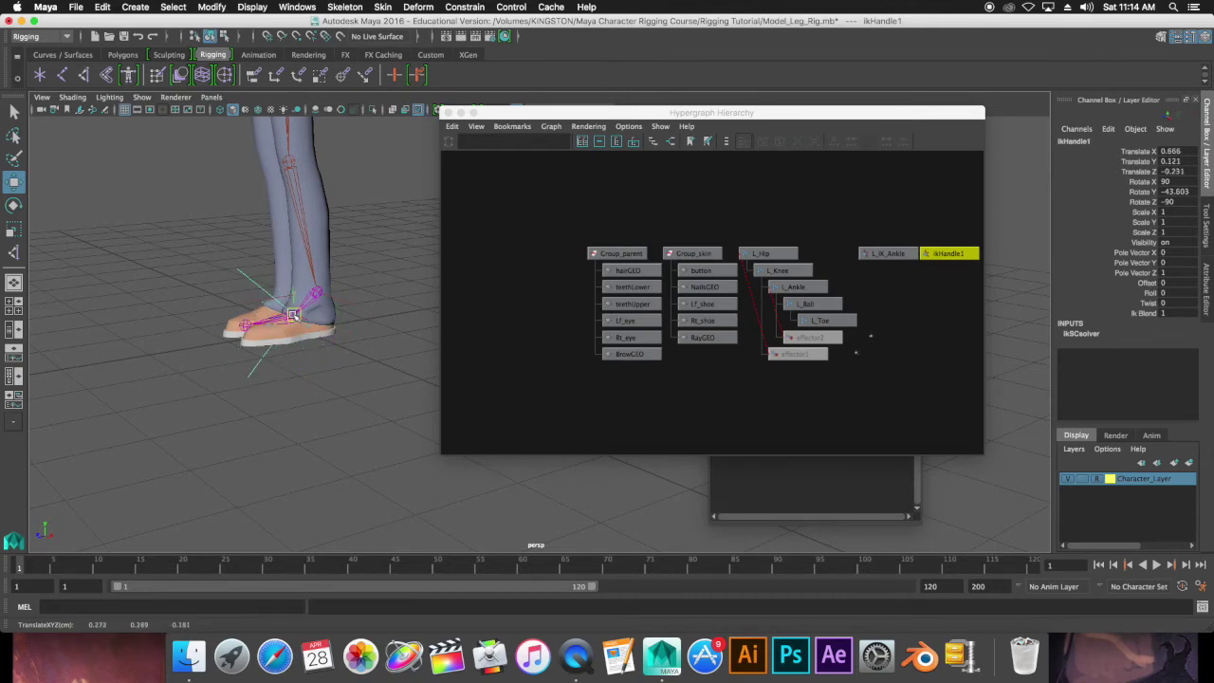
mouse_move(287, 327)
mouse_down()
mouse_move(266, 344)
mouse_move(343, 349)
mouse_up()
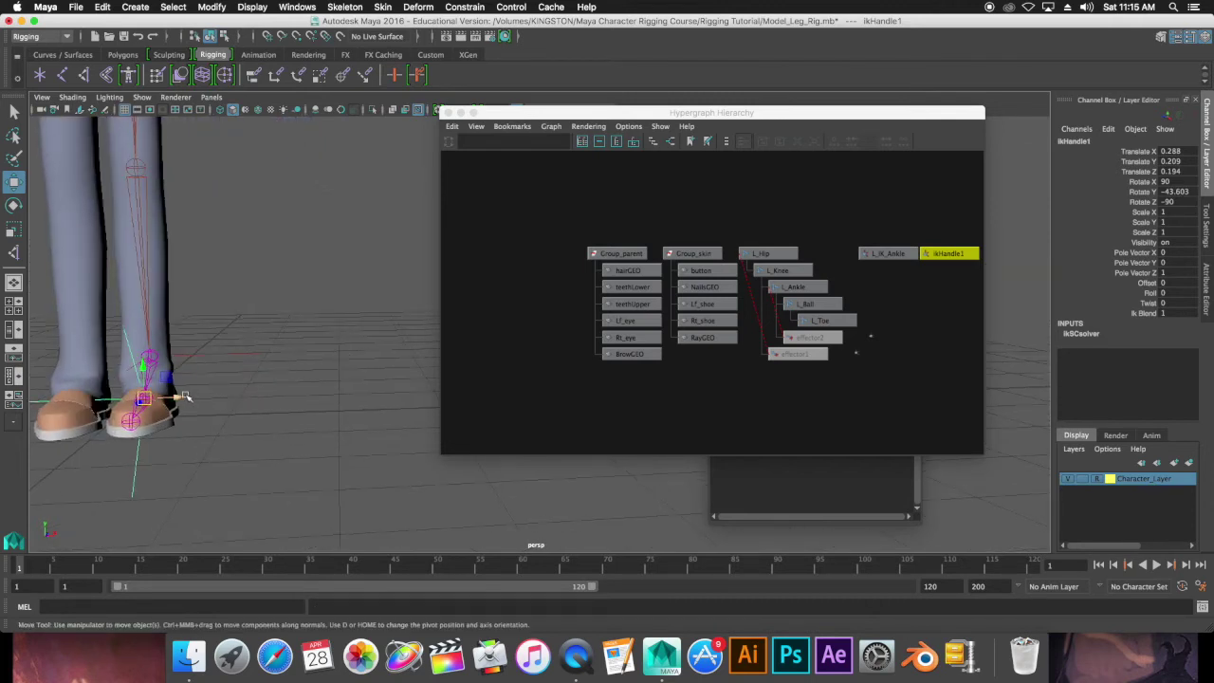
drag(144, 397, 167, 378)
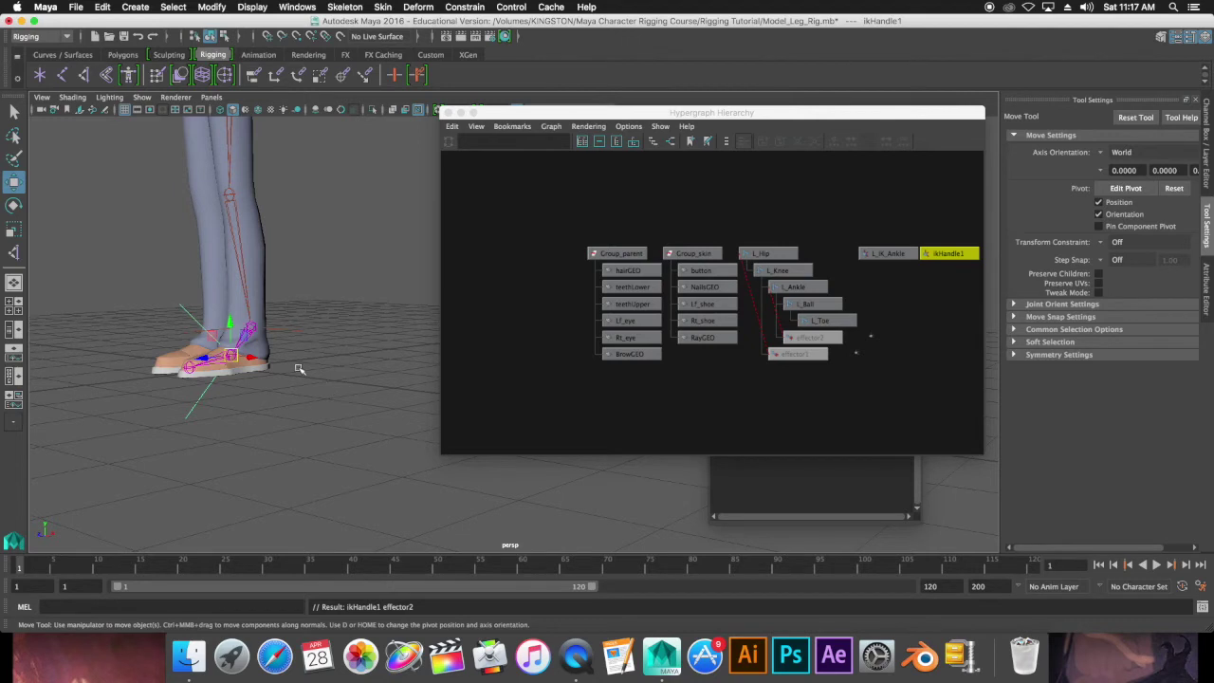
Create another IK handle, ikHandle2, from L_Ball to L_Toe
click(17, 253)
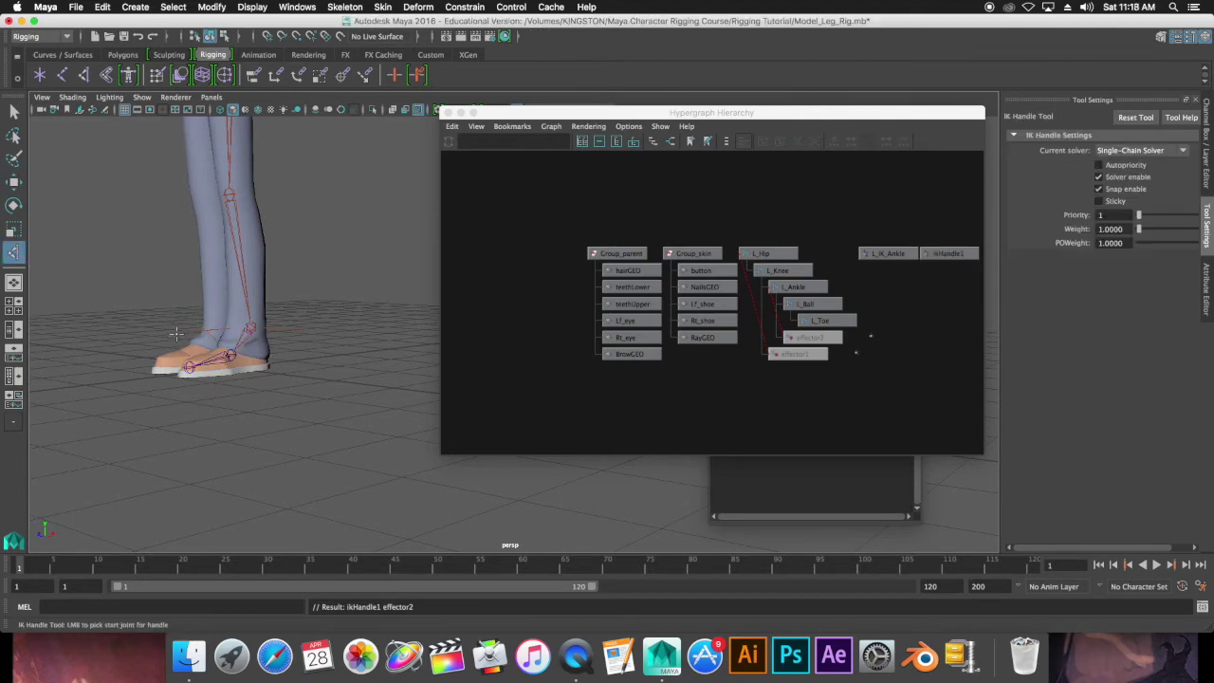
click(230, 355)
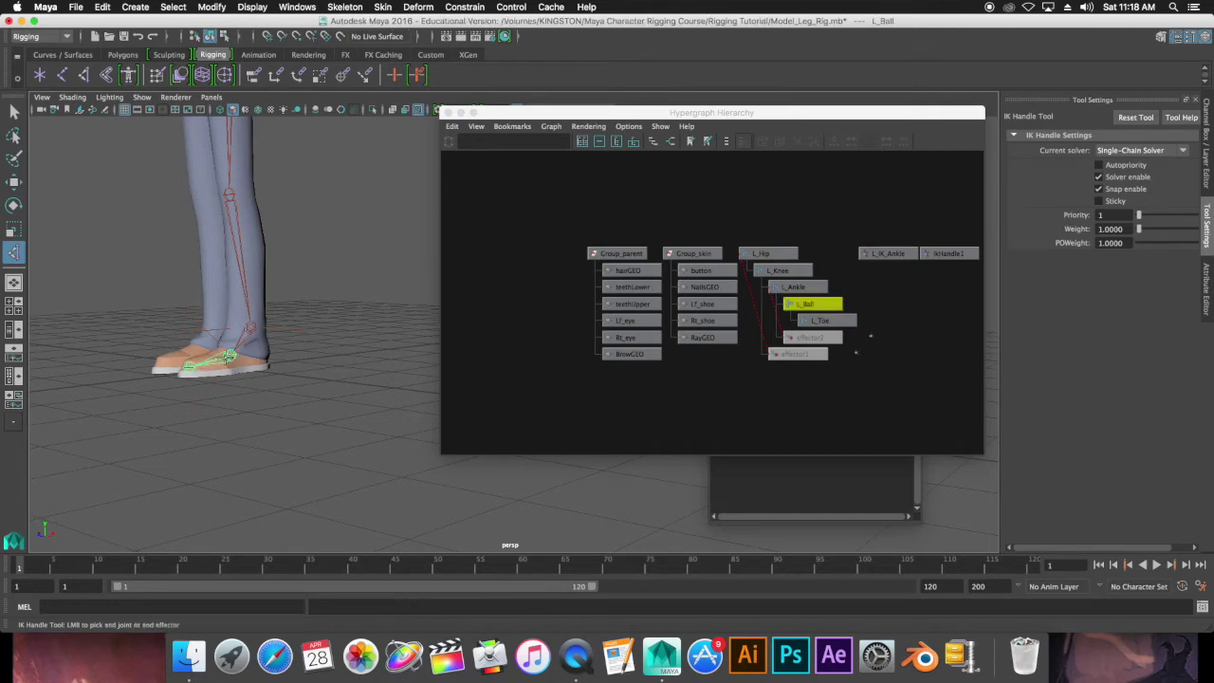
click(189, 371)
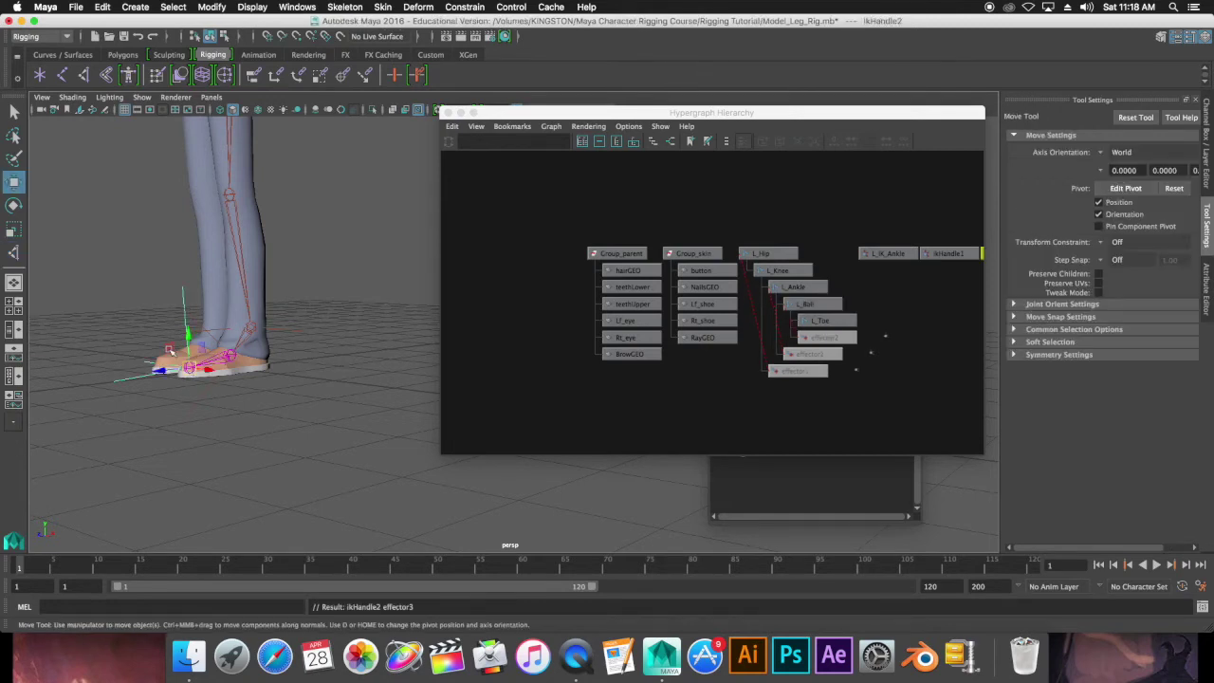
click(14, 112)
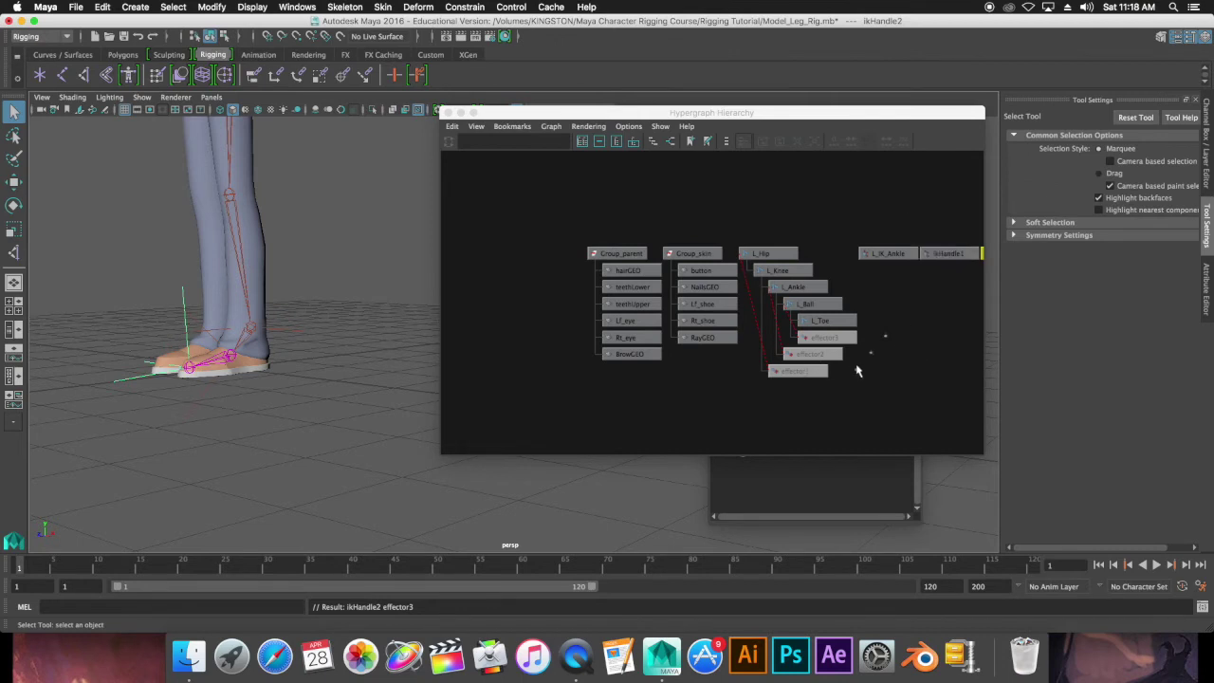
mouse_move(856, 370)
middle_down()
mouse_move(881, 373)
mouse_move(677, 379)
middle_up()
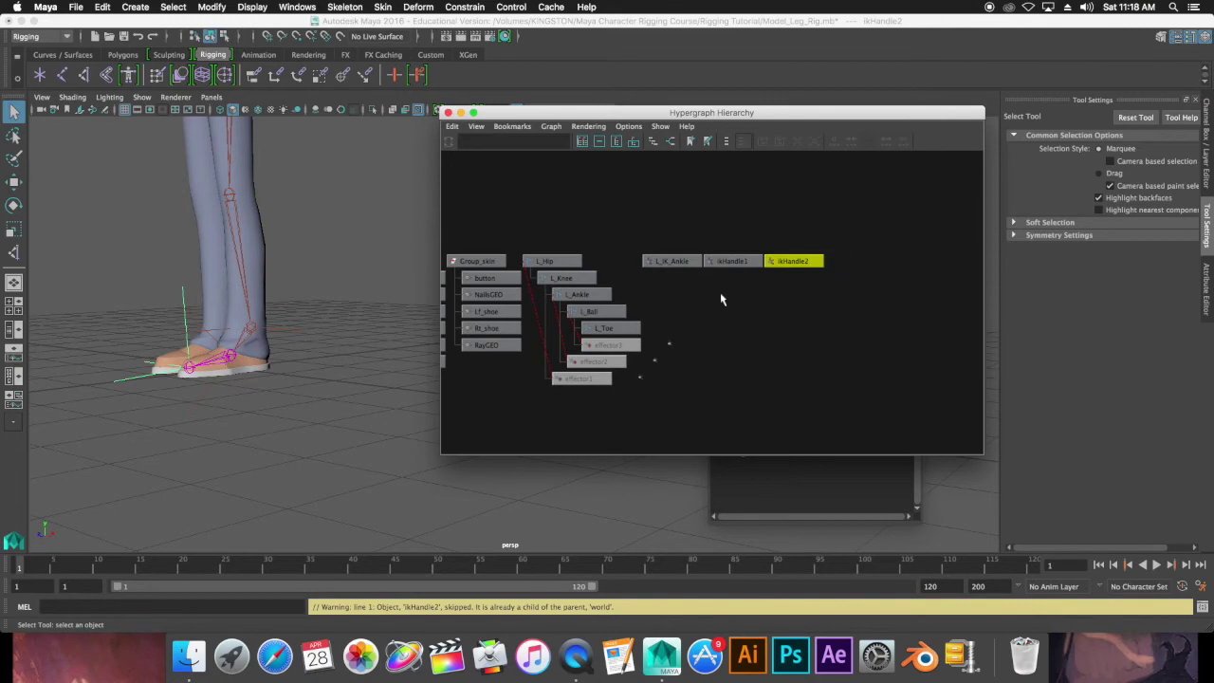
Rename ikHandle1 to L_IK_Ball
click(742, 265)
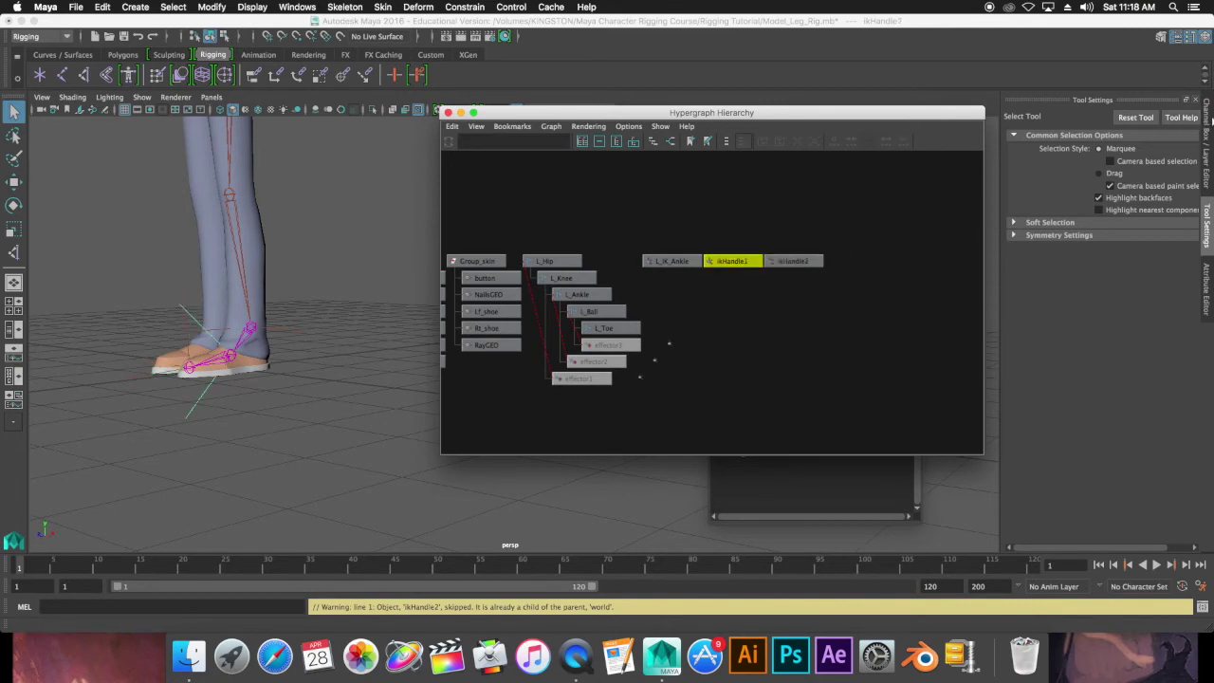
click(1206, 128)
click(1113, 140)
key(BackSpace)
text(L_I)
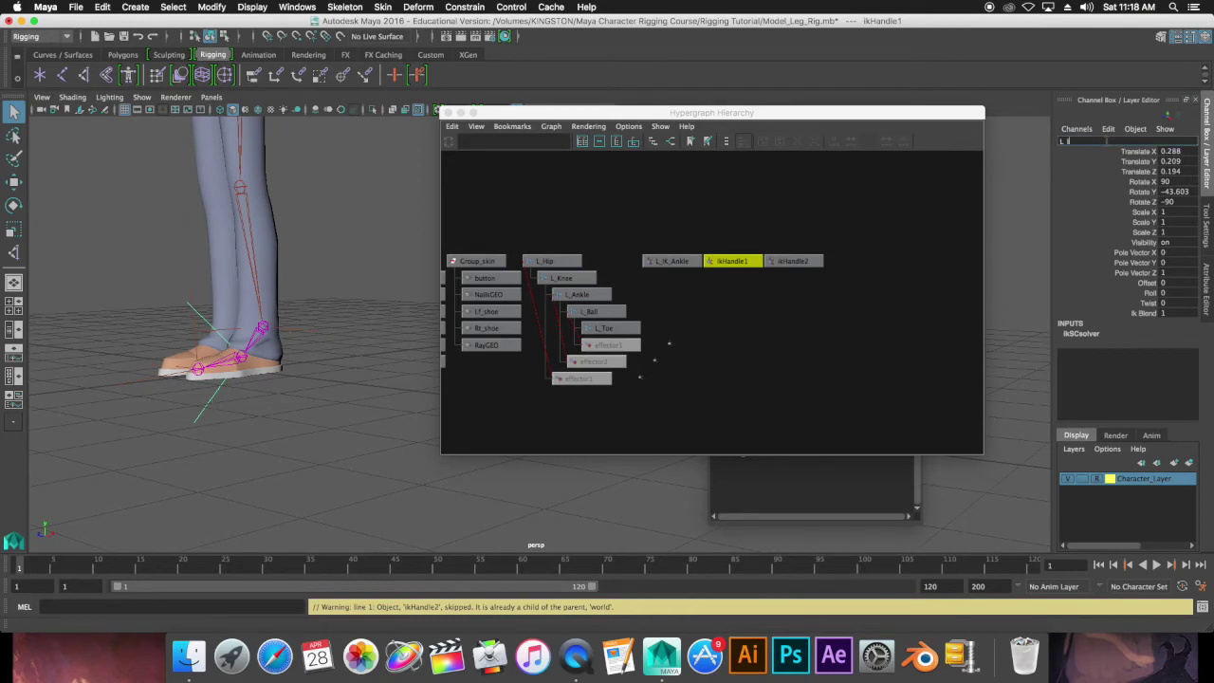
text(K_Ball)
click(761, 320)
Rename the remaining IK handle to L_IK_Toe
click(793, 268)
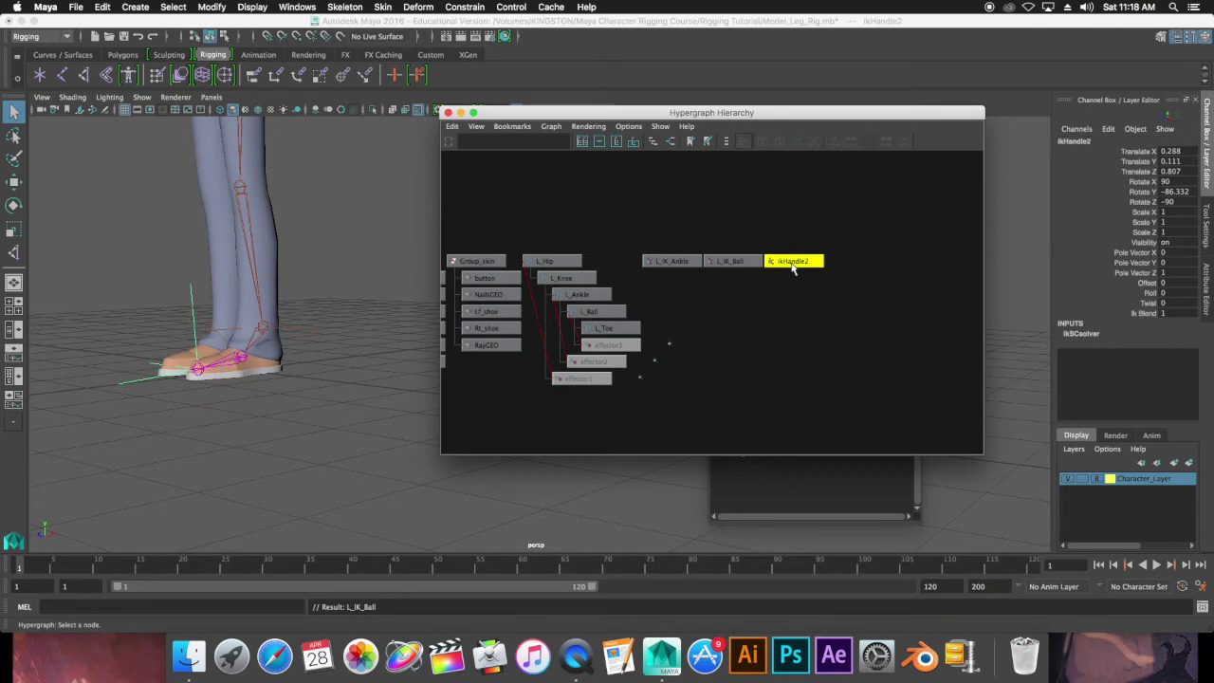
click(1096, 139)
text(L)
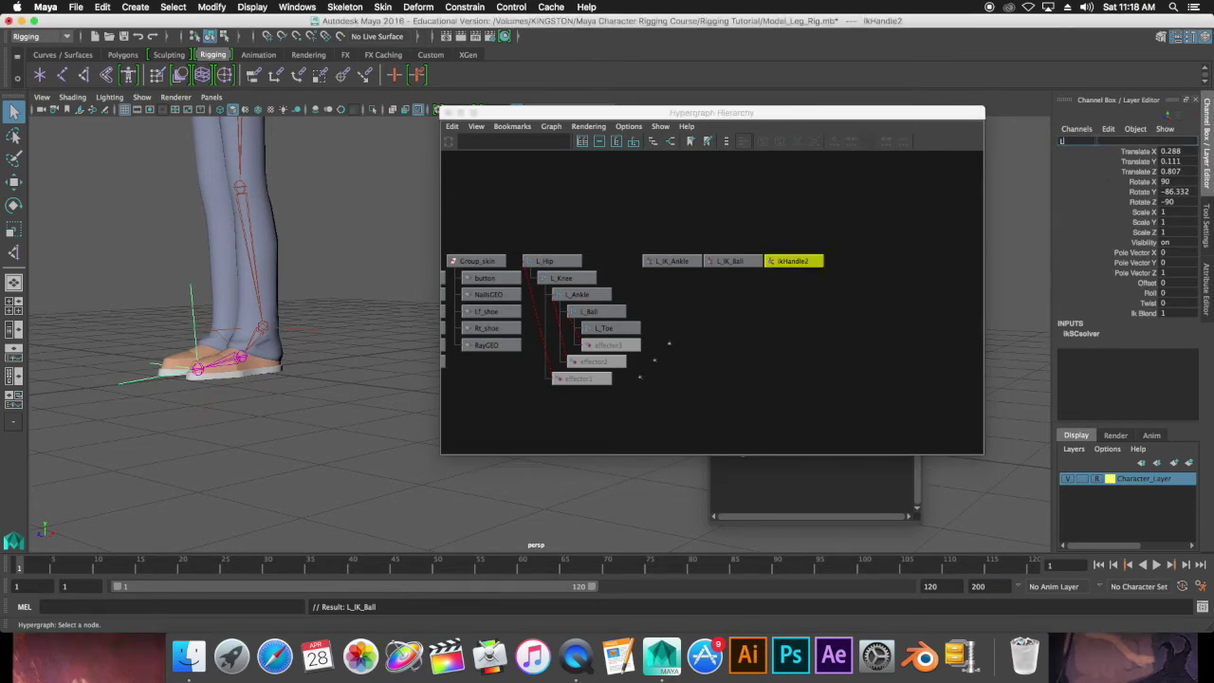
text(_IK_Toe)
click(897, 272)
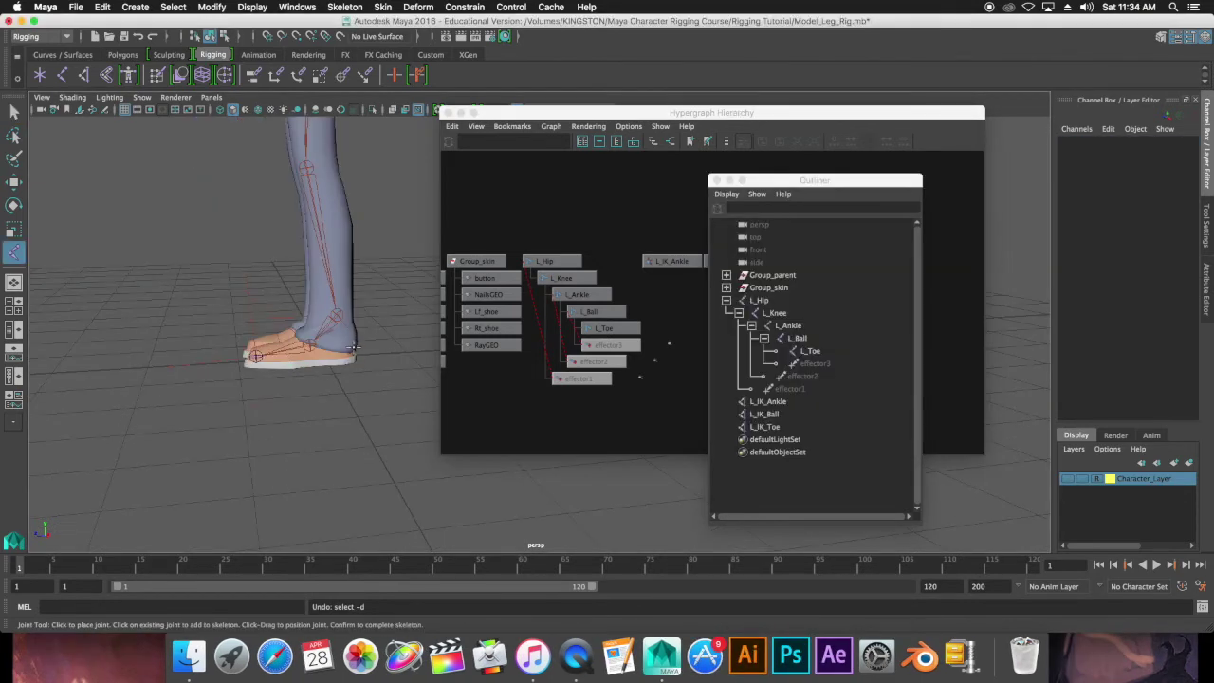
key(Return)
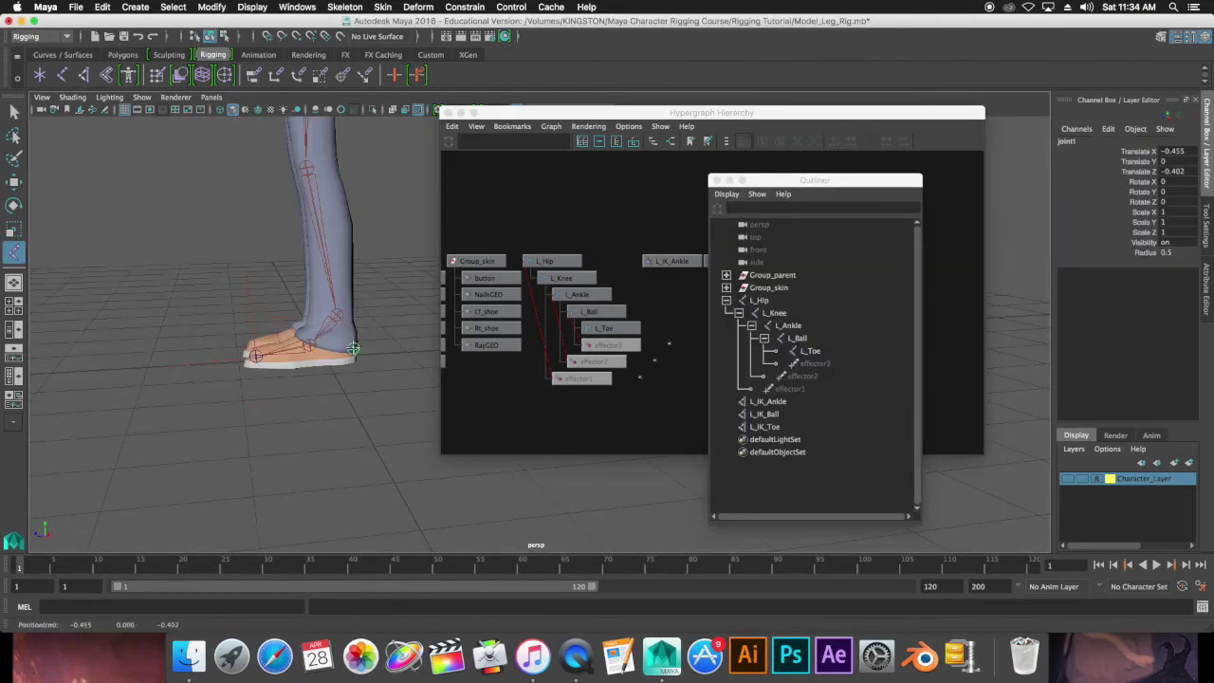
With Snap to Points on, draw the heel, toe, ball and ankle joints of a foot chain
click(297, 36)
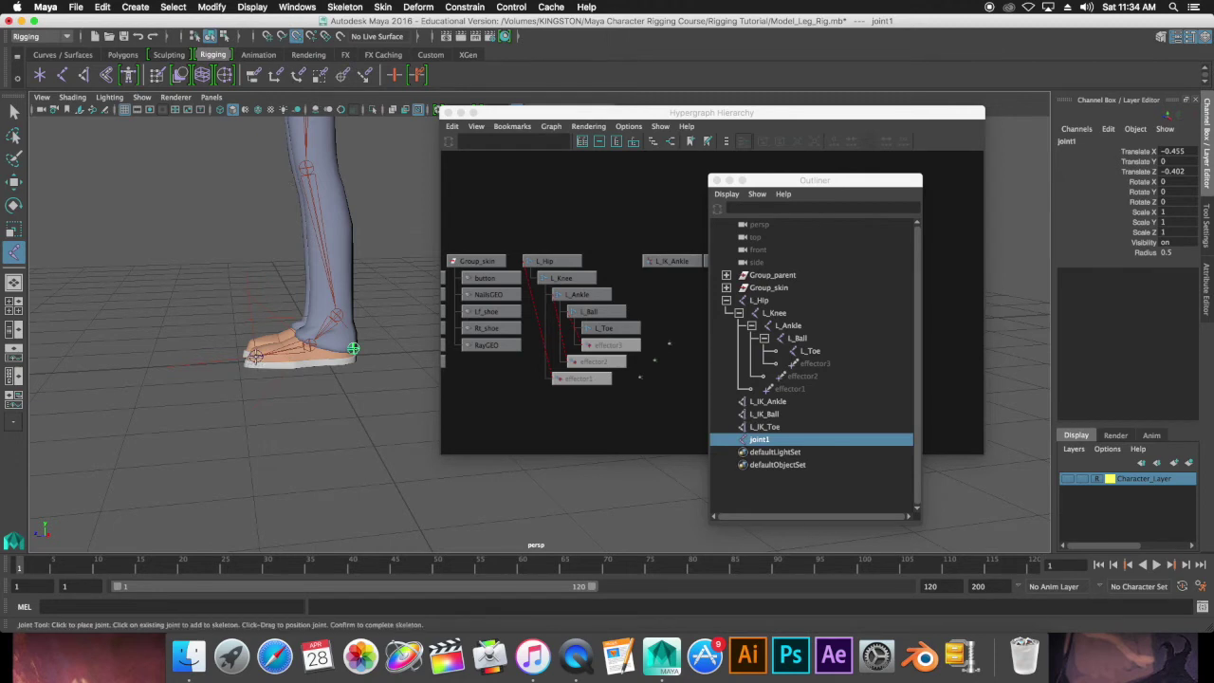
click(254, 356)
click(313, 341)
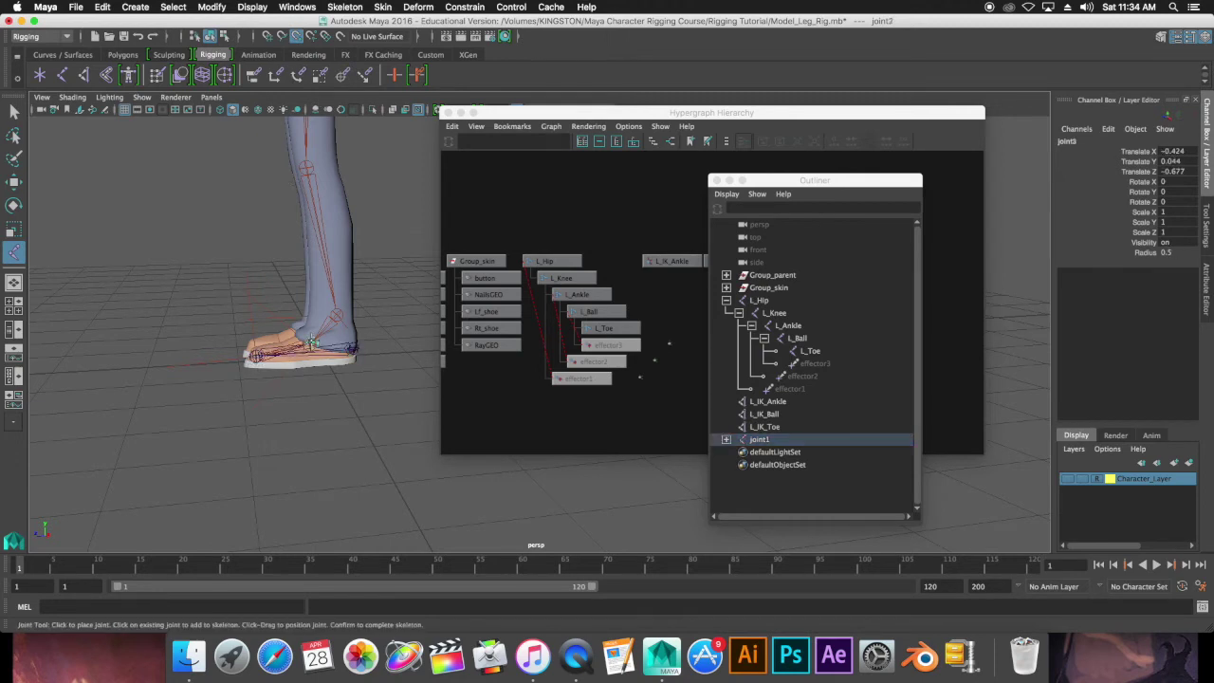
click(336, 314)
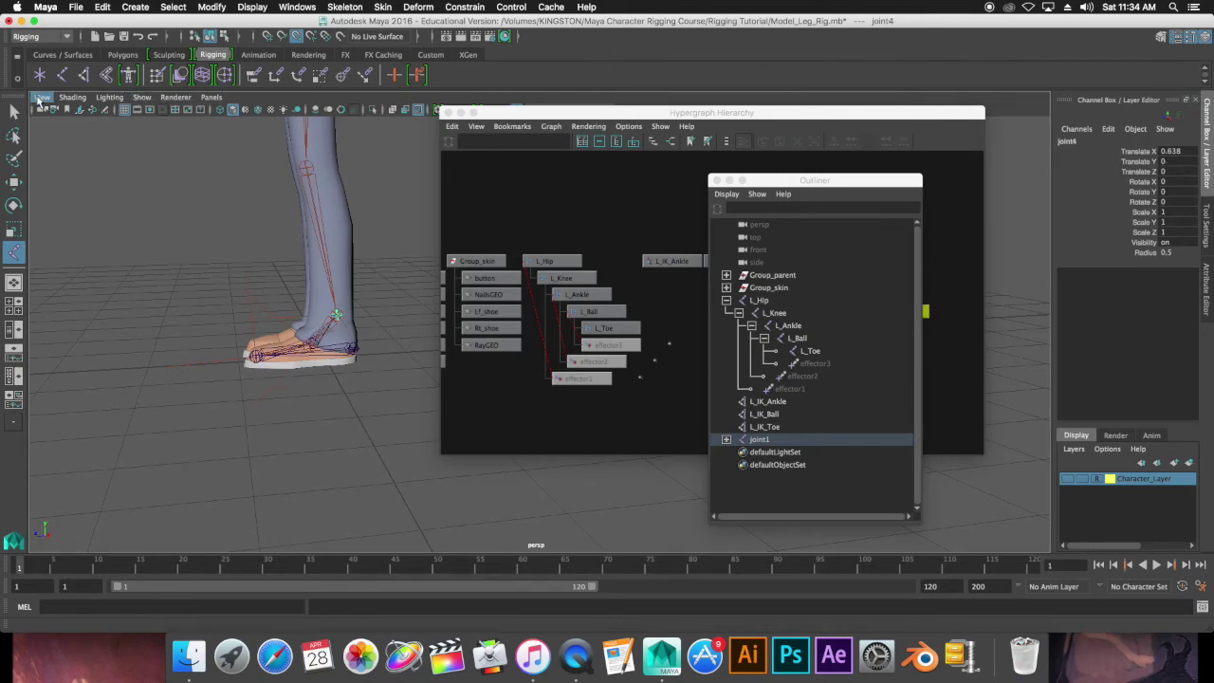
click(14, 111)
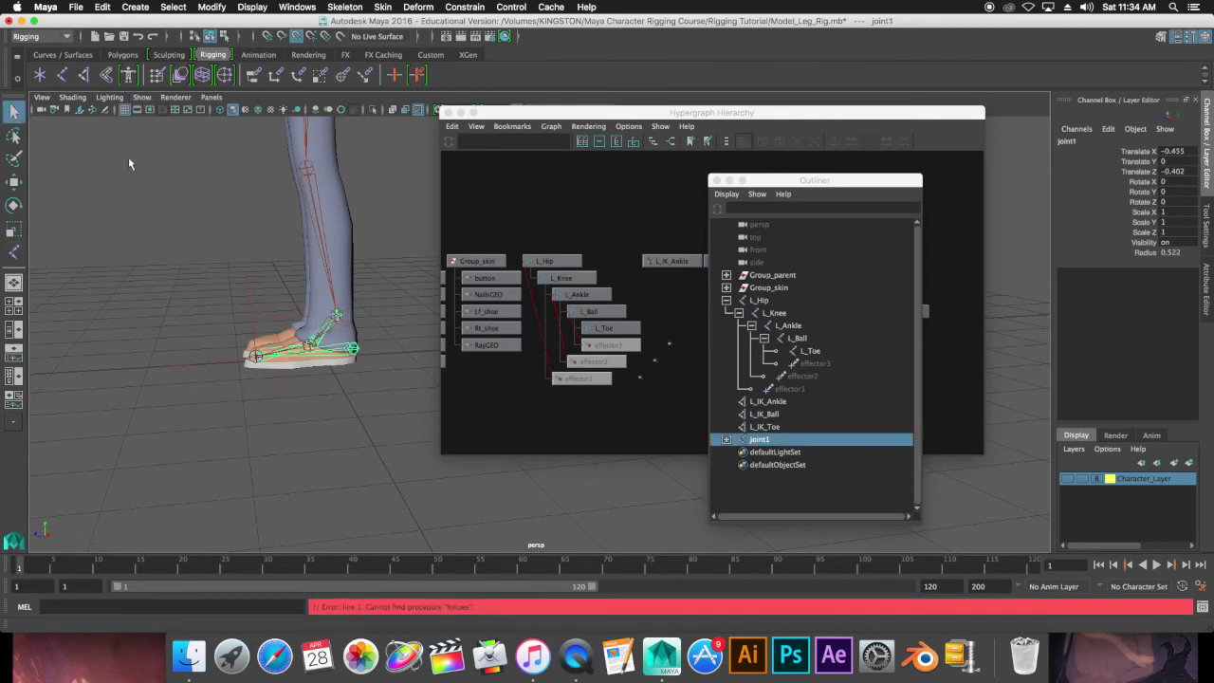
In the four-view layout, shift the chain and its ball joint to line up with the left leg
key(space)
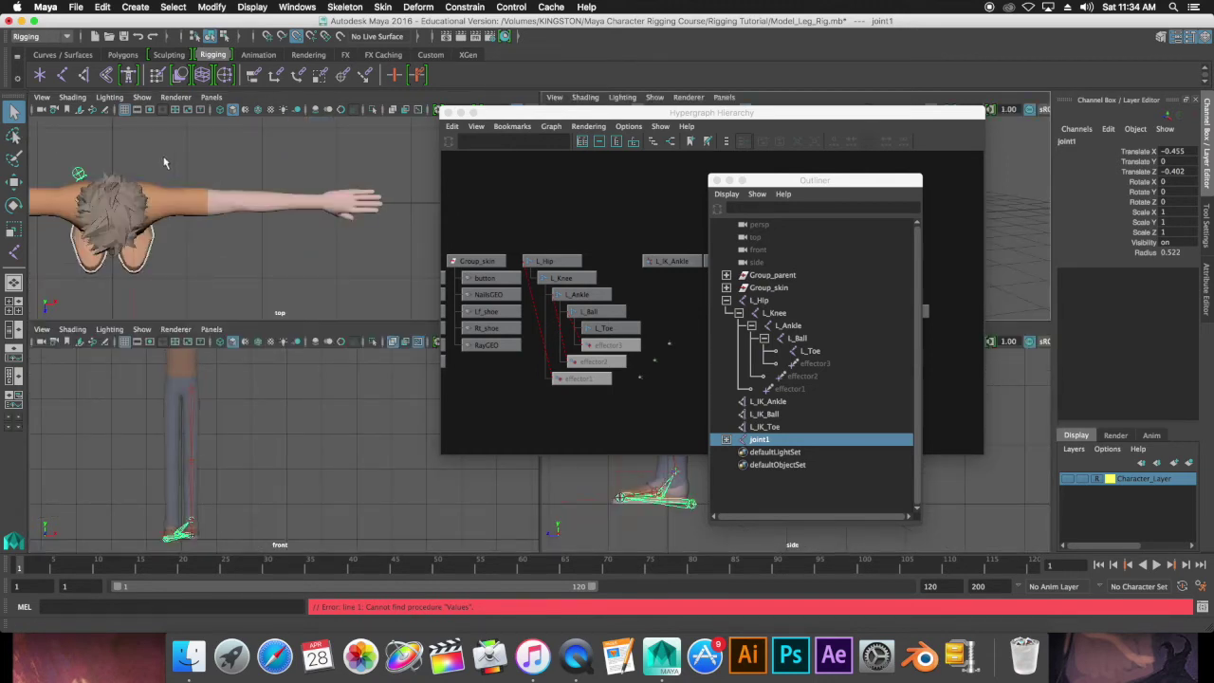
key(ctrl+z)
key(w)
drag(111, 174, 145, 171)
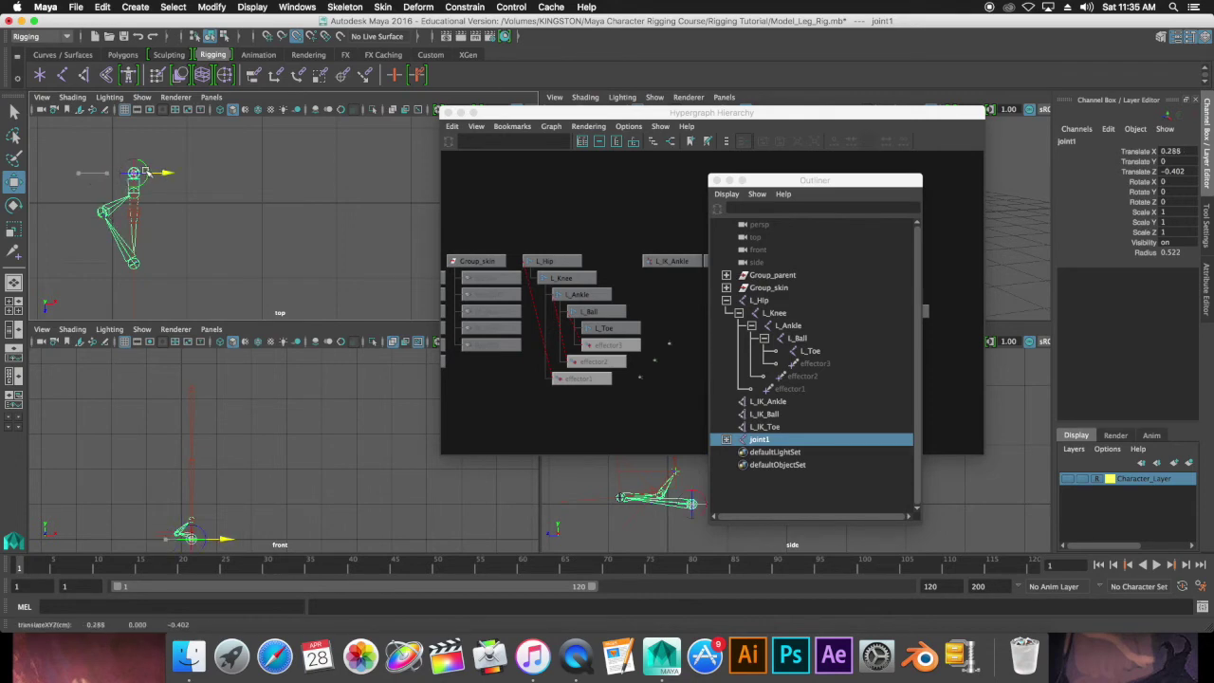
key(d)
click(103, 213)
drag(103, 212, 147, 216)
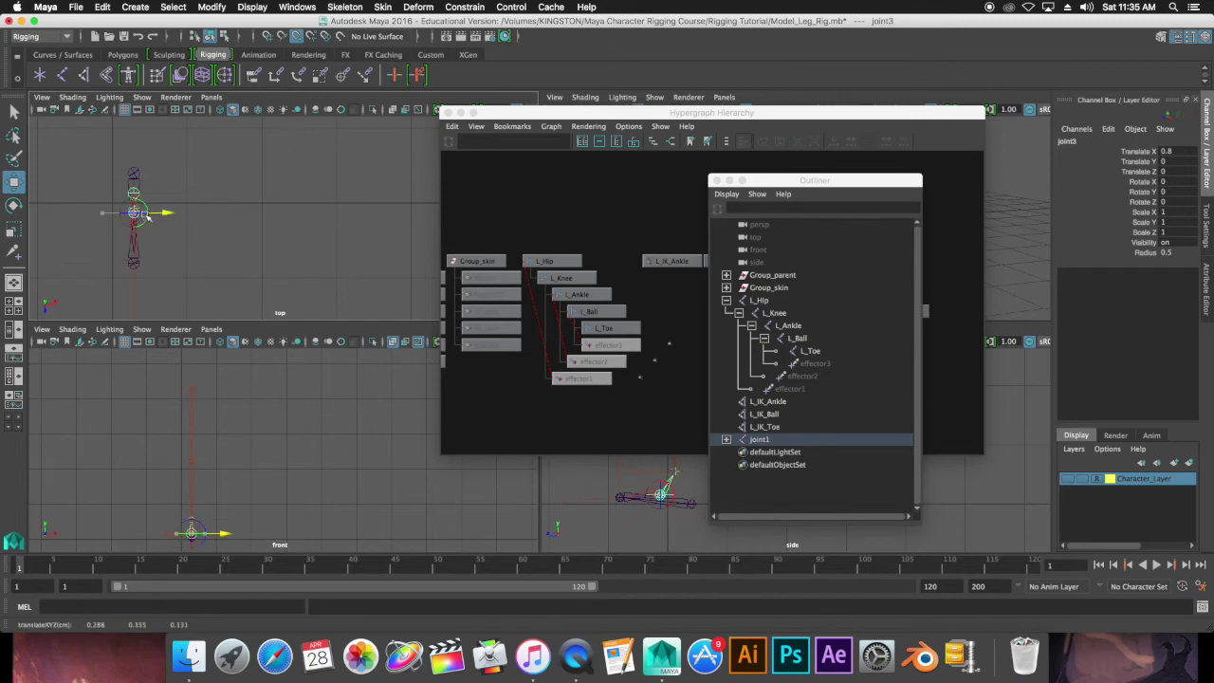
click(186, 228)
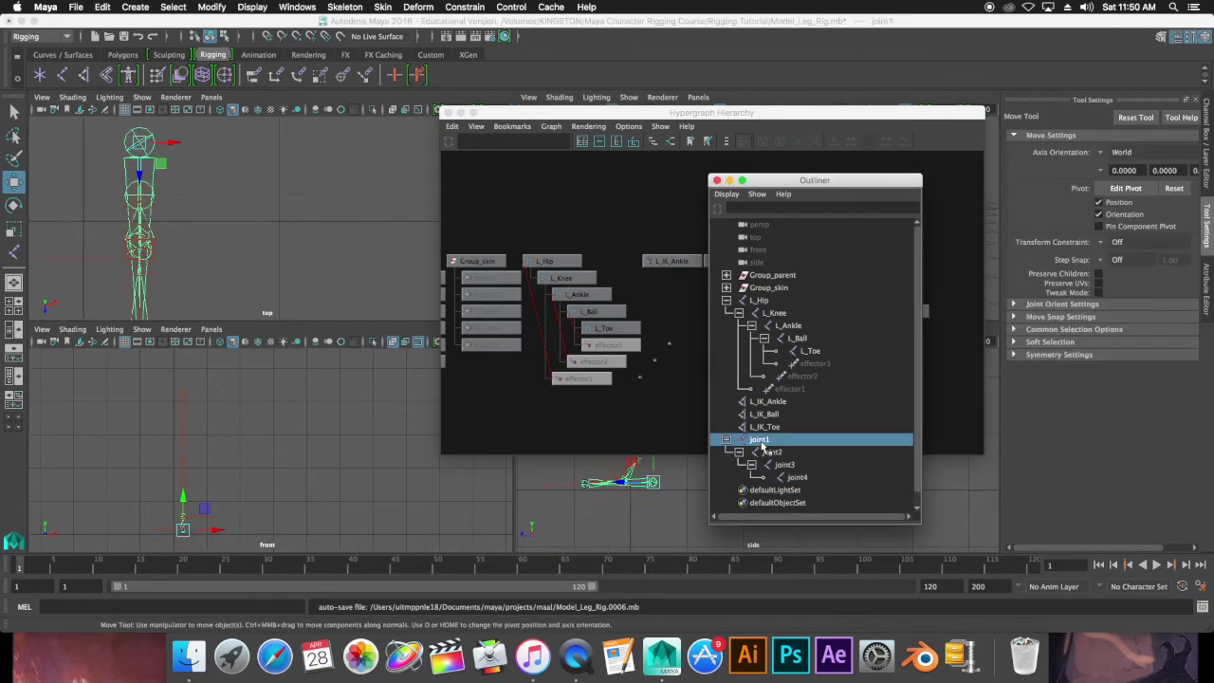
Rename the chain's first two joints L_RFL_Heel and L_RFL_Toe
double_click(761, 441)
text(L_)
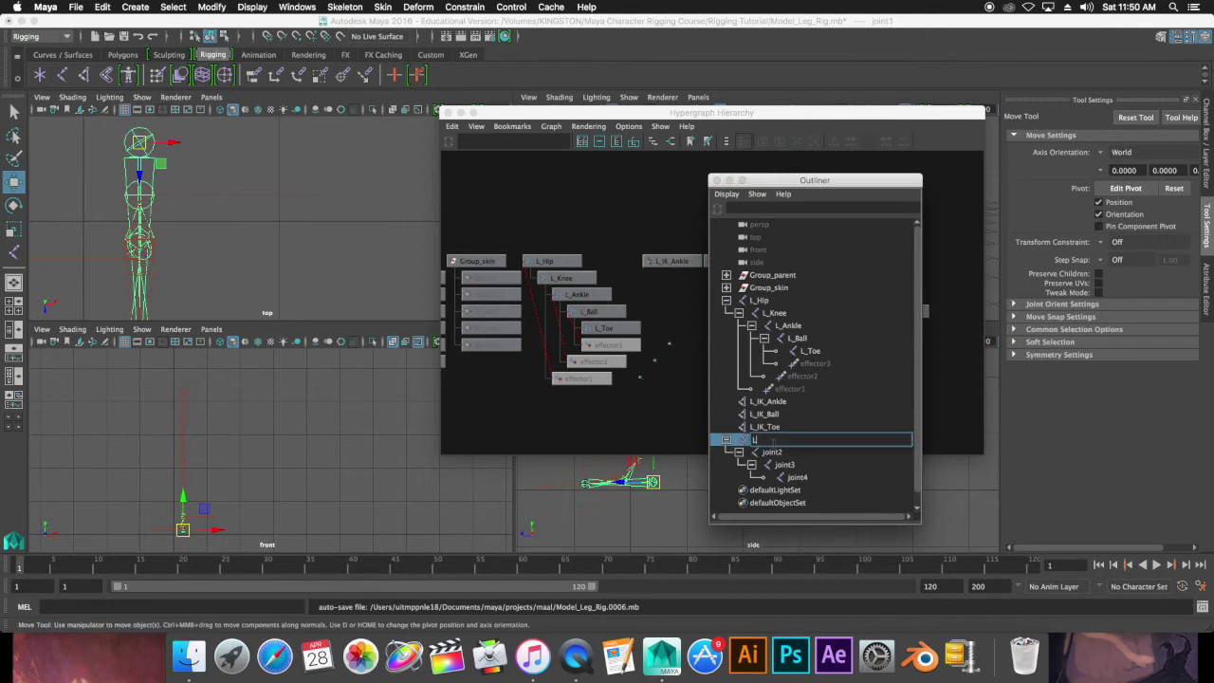
text(RFL_)
text(HEEL)
key(BackSpace)
key(BackSpace)
key(BackSpace)
text(eel)
click(776, 453)
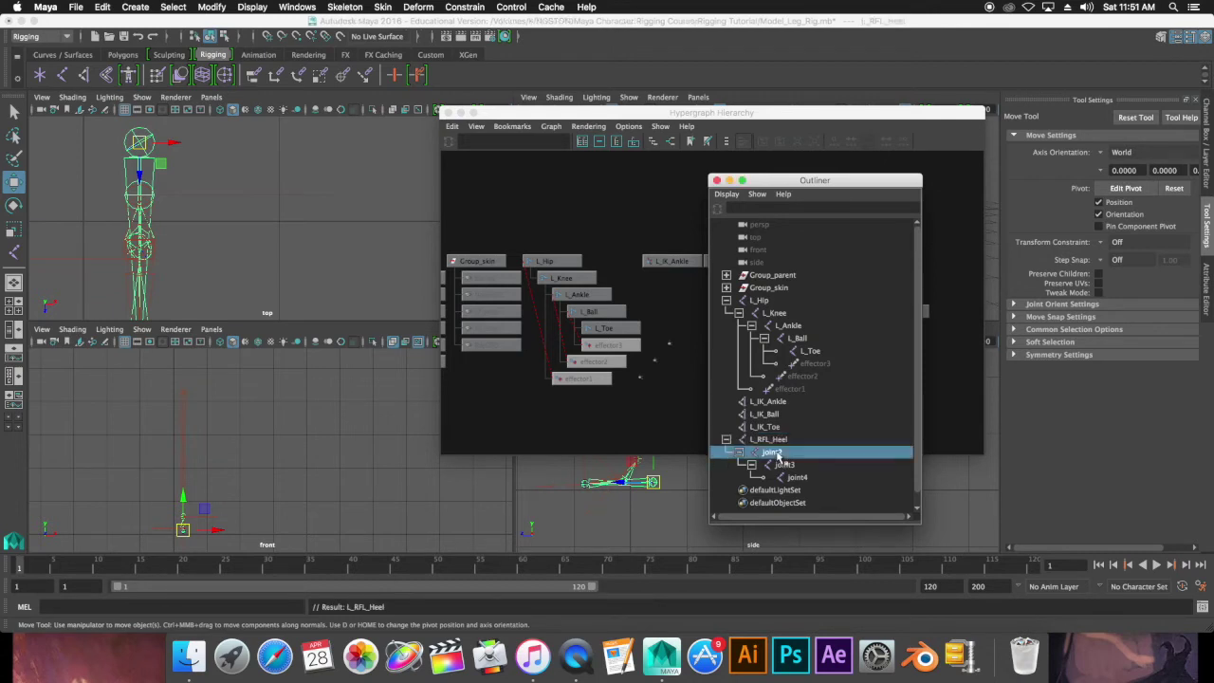
double_click(776, 452)
text(L_)
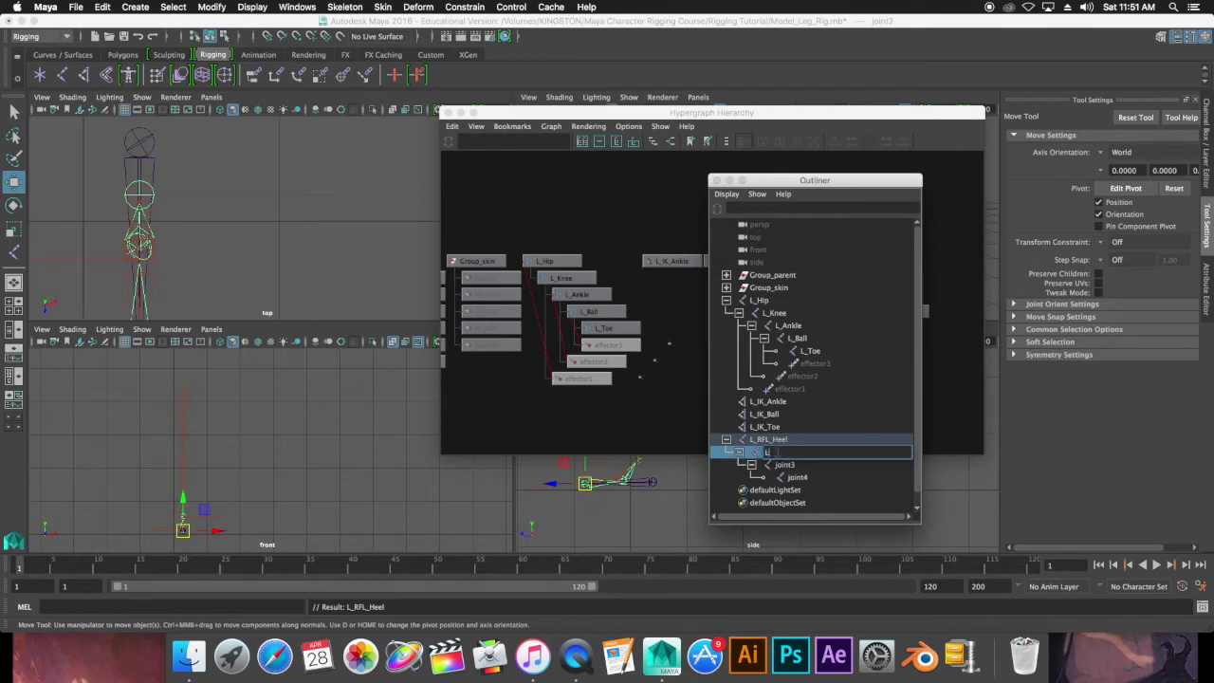
text(RF)
text(L_T)
text(oe)
click(785, 465)
Rename the last two joints L_RFL_Ball and L_RFL_Ankle, then select the whole chain
double_click(793, 465)
text(L_)
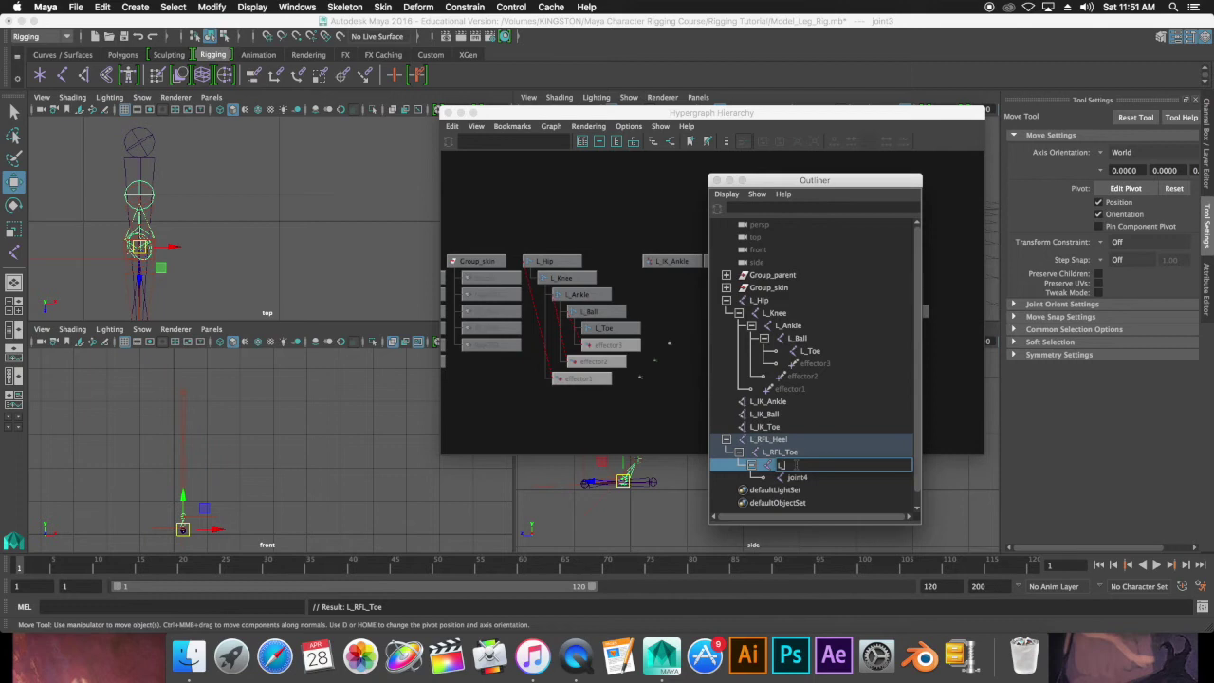
text(RFL_)
text(Ball)
click(798, 477)
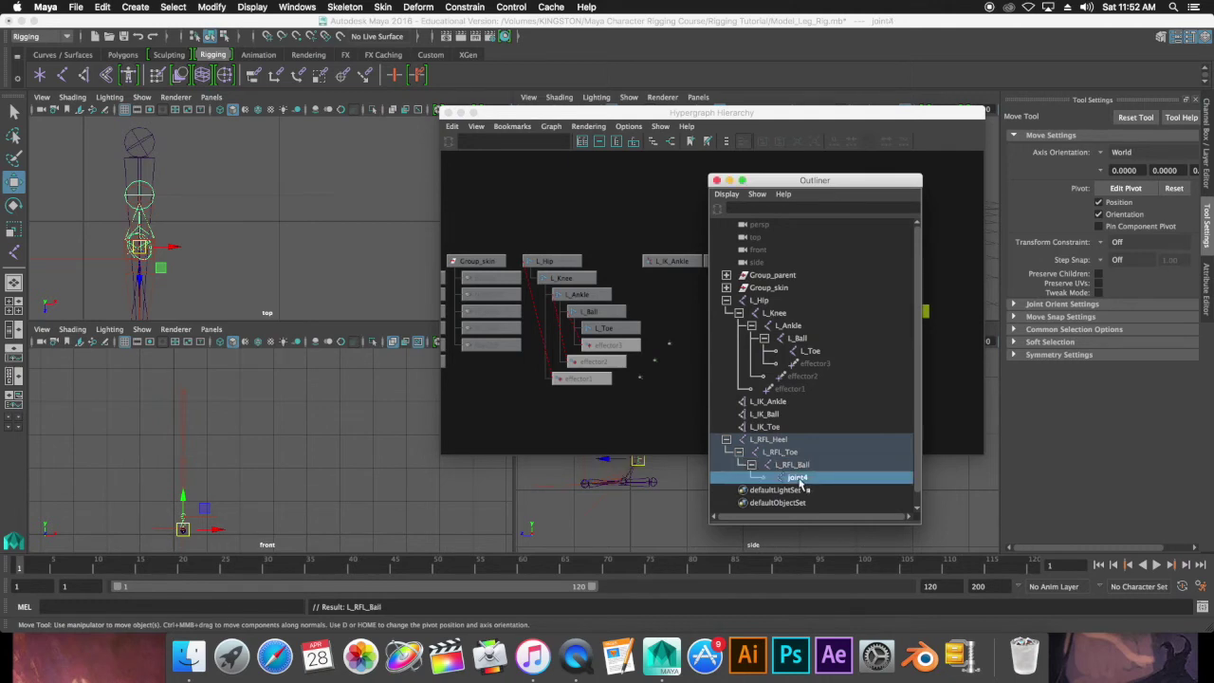
double_click(799, 477)
key(BackSpace)
text(L_)
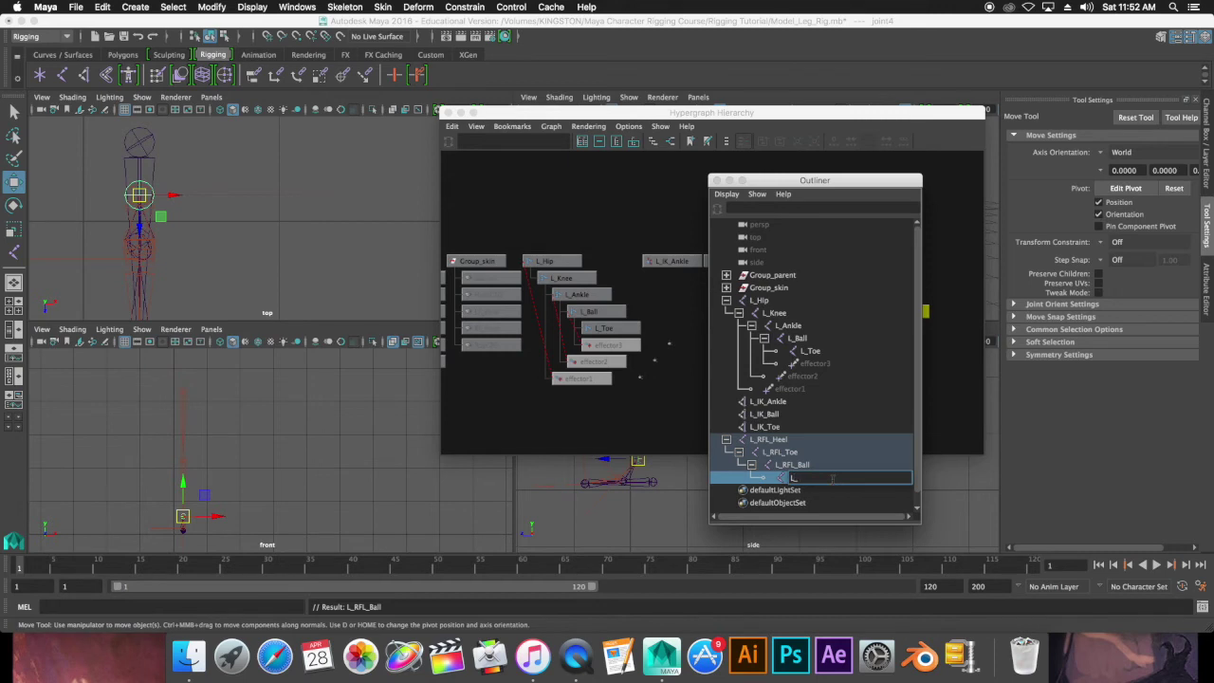
text(RFL)
text(_An)
text(kle)
click(901, 418)
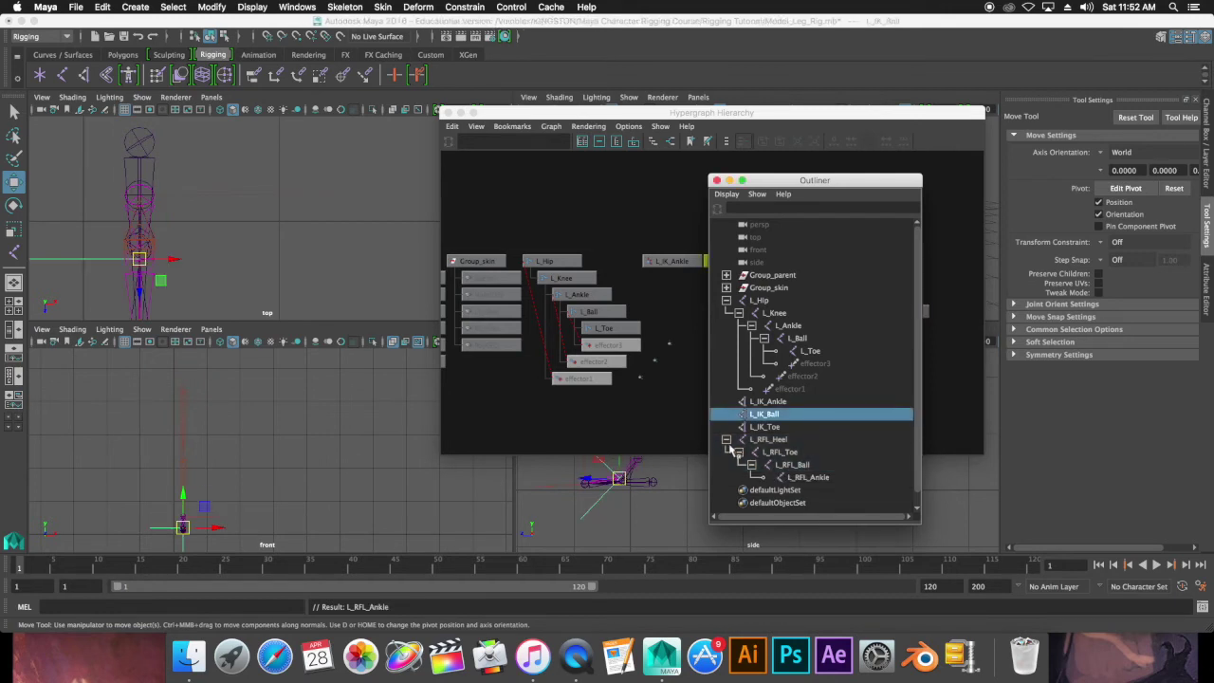
click(757, 443)
shift+click(821, 479)
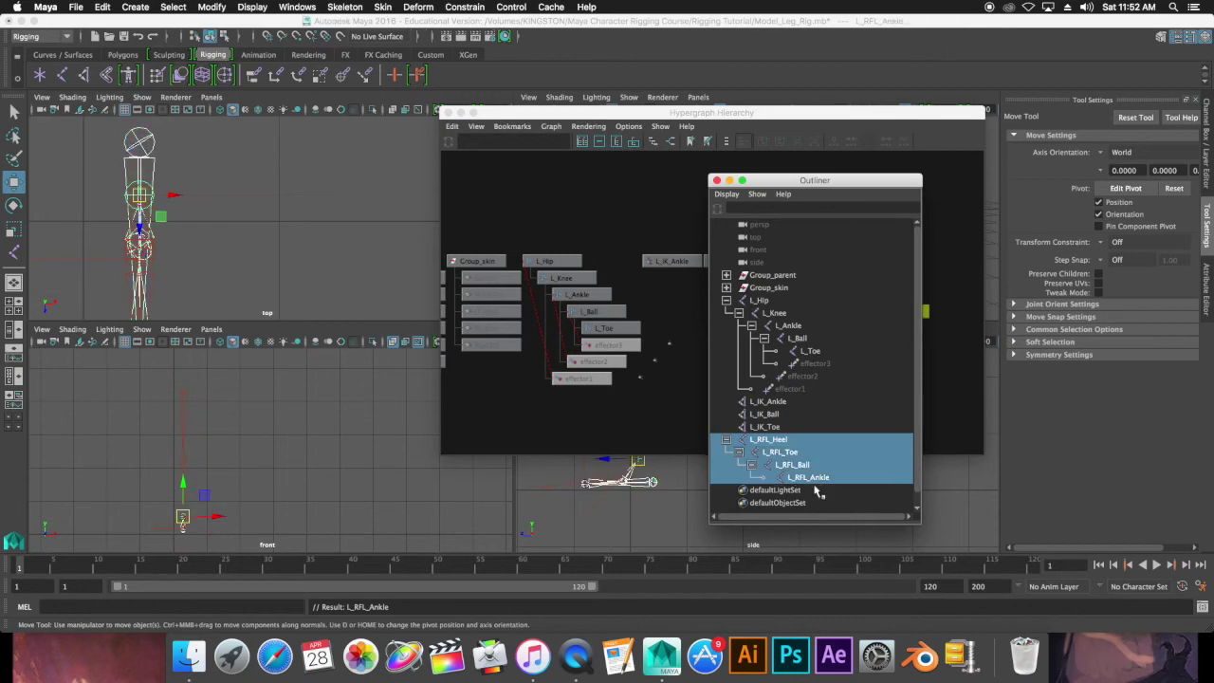
Put the foot chain on a new layer named L_RFL_Layer, coloured yellow
click(1208, 187)
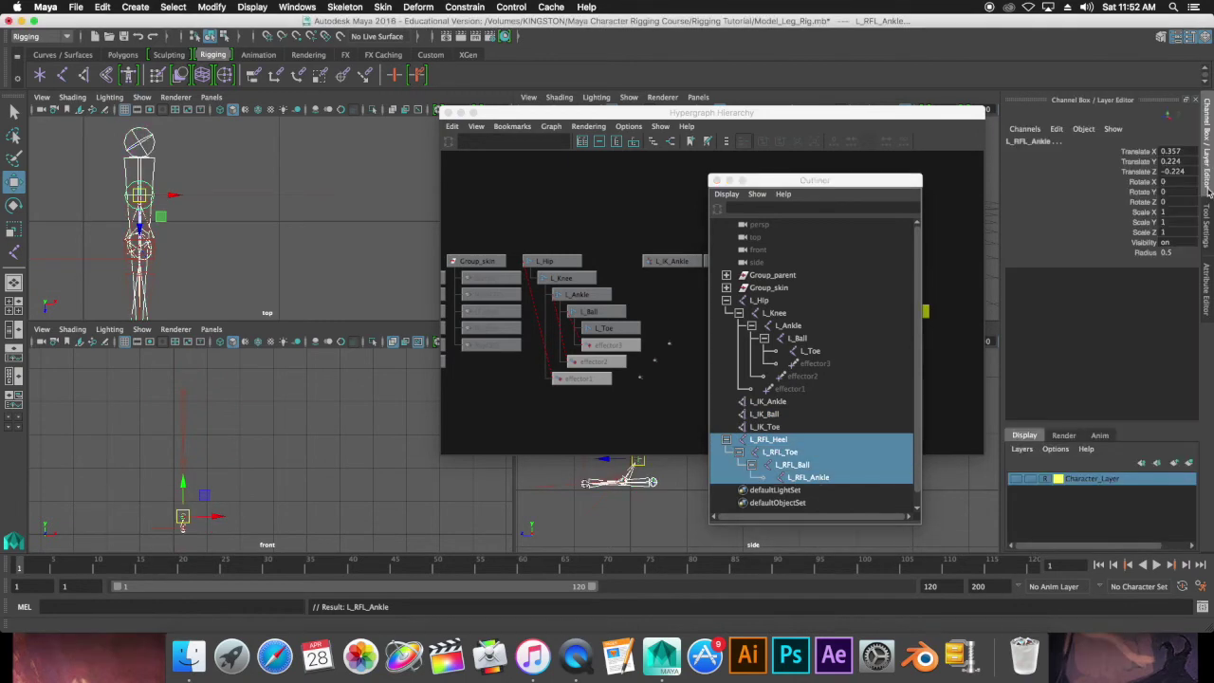
click(1189, 463)
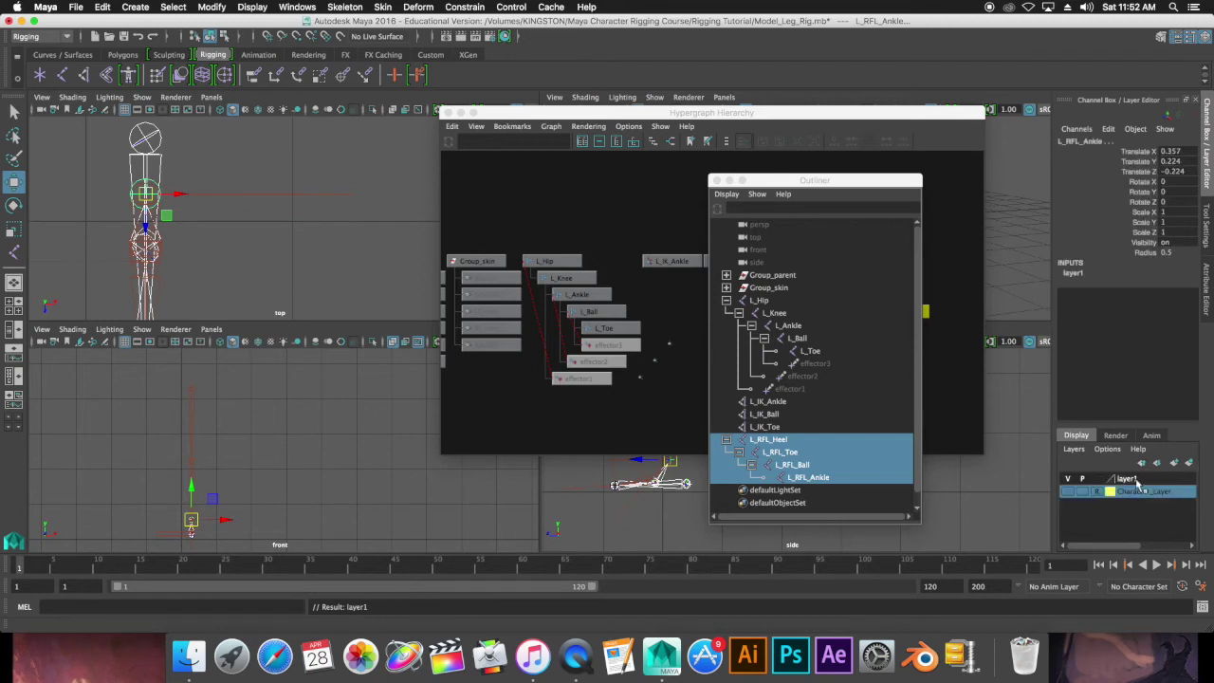
double_click(1129, 480)
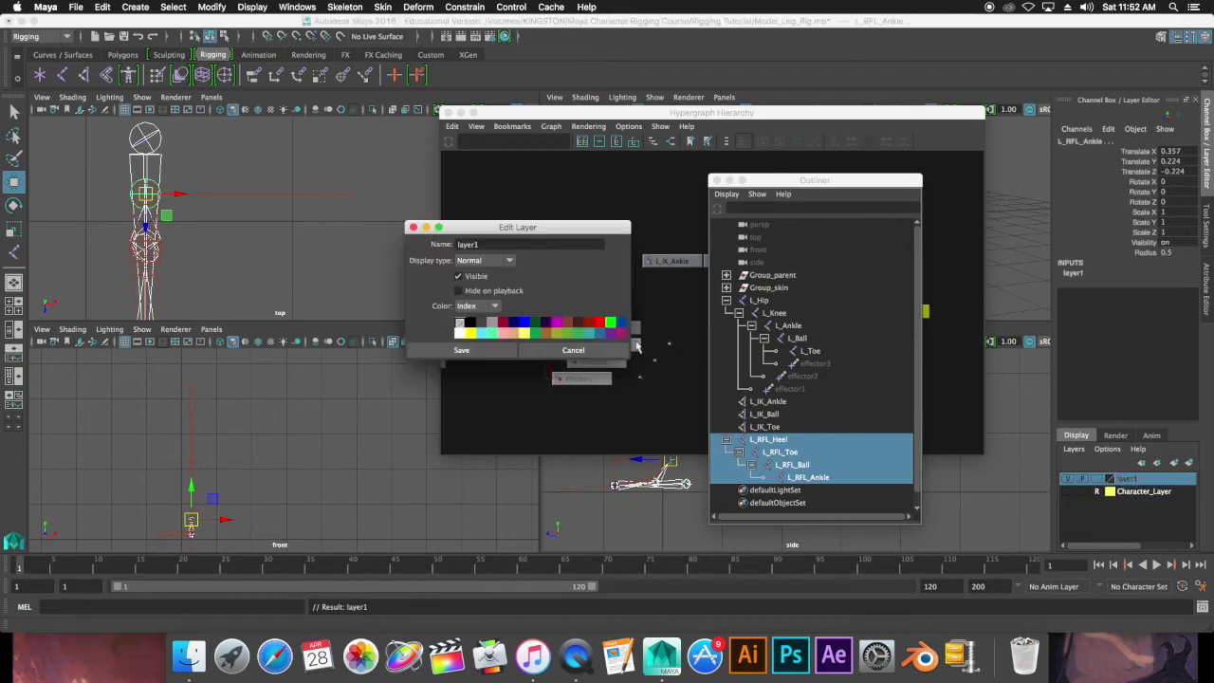
drag(486, 244, 378, 238)
key(BackSpace)
text(L_)
text(RF)
text(L_Layer)
click(469, 332)
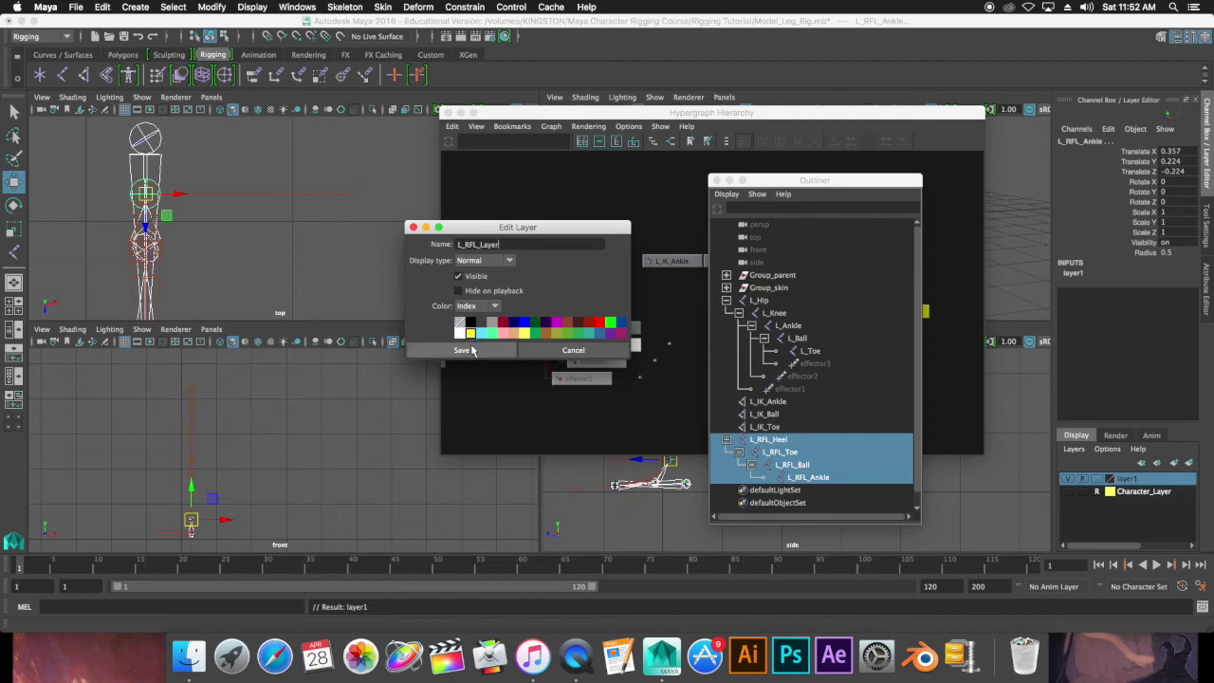
click(465, 350)
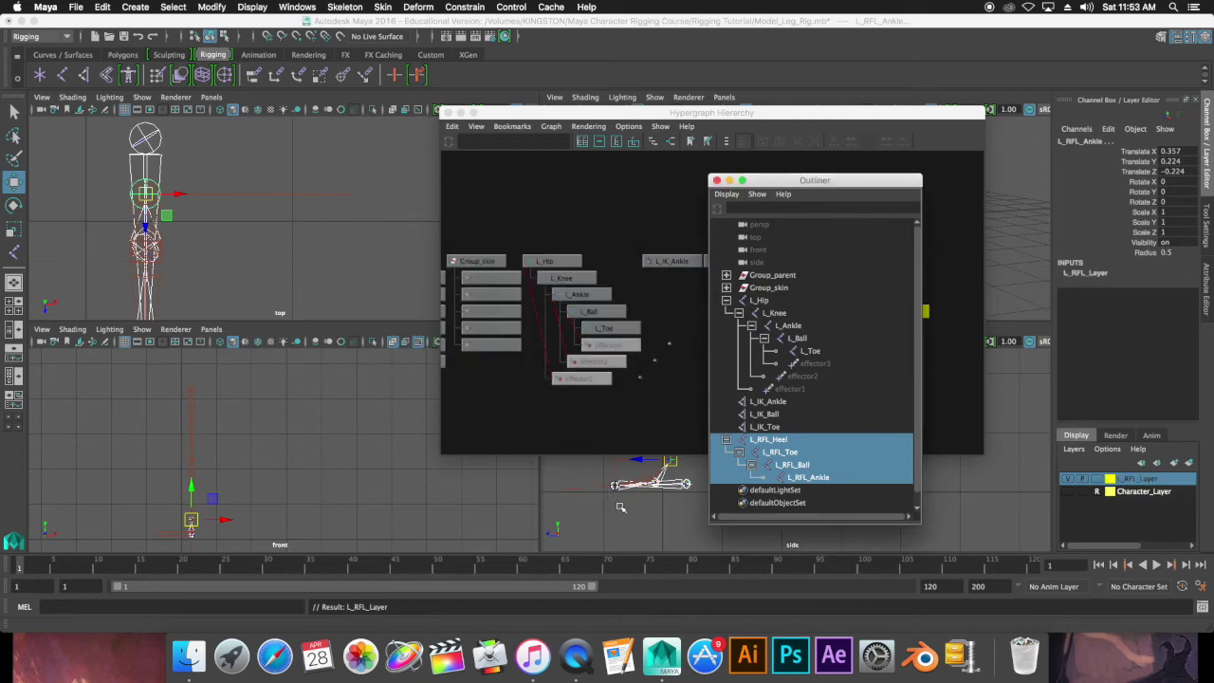
click(668, 521)
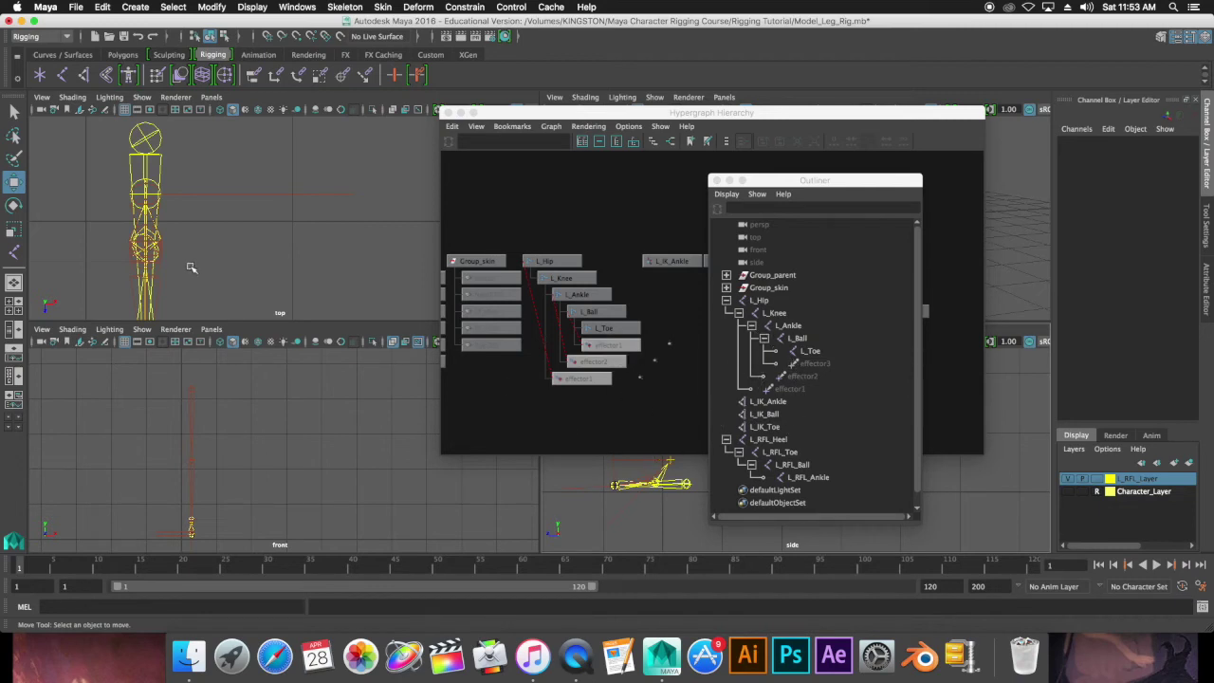
click(192, 390)
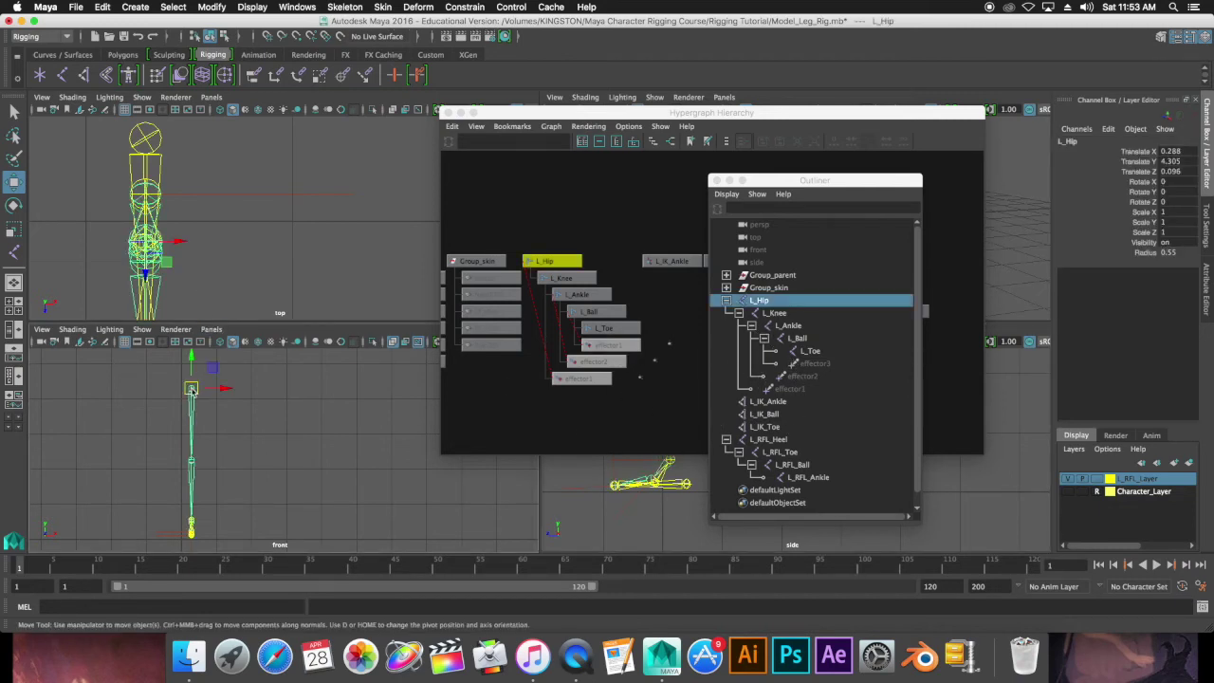
Put the selected L_Hip chain on a new layer named L_Leg_Layer, coloured blue
click(1191, 463)
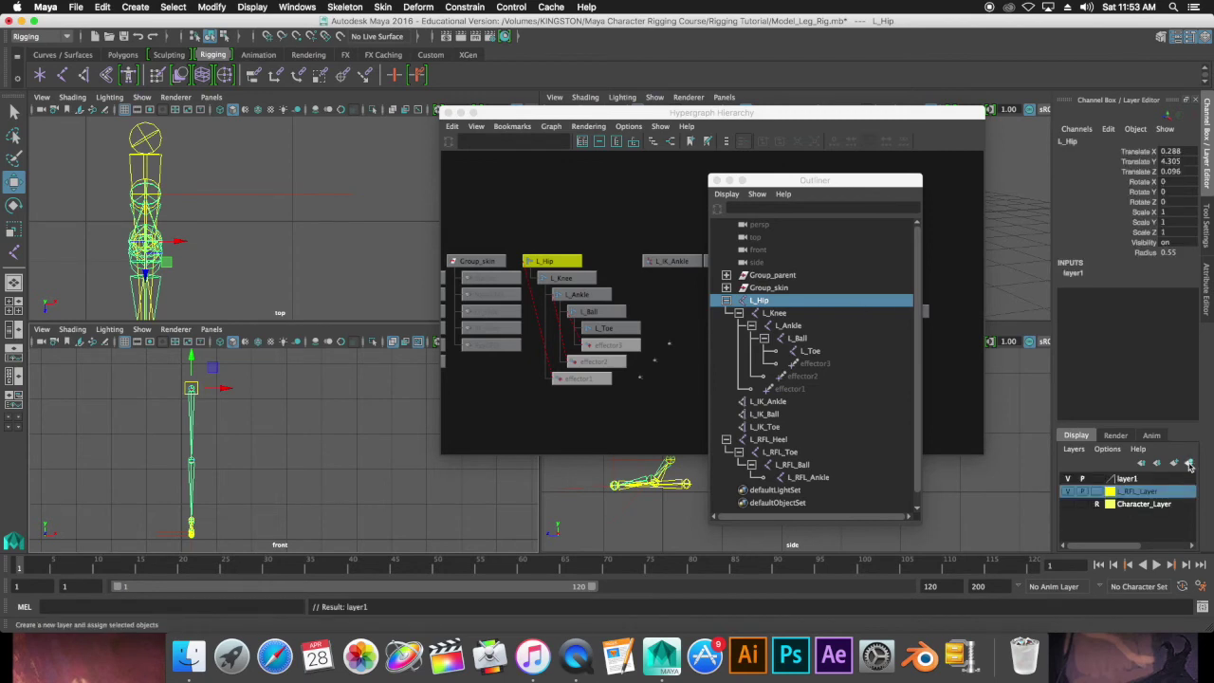
double_click(1138, 480)
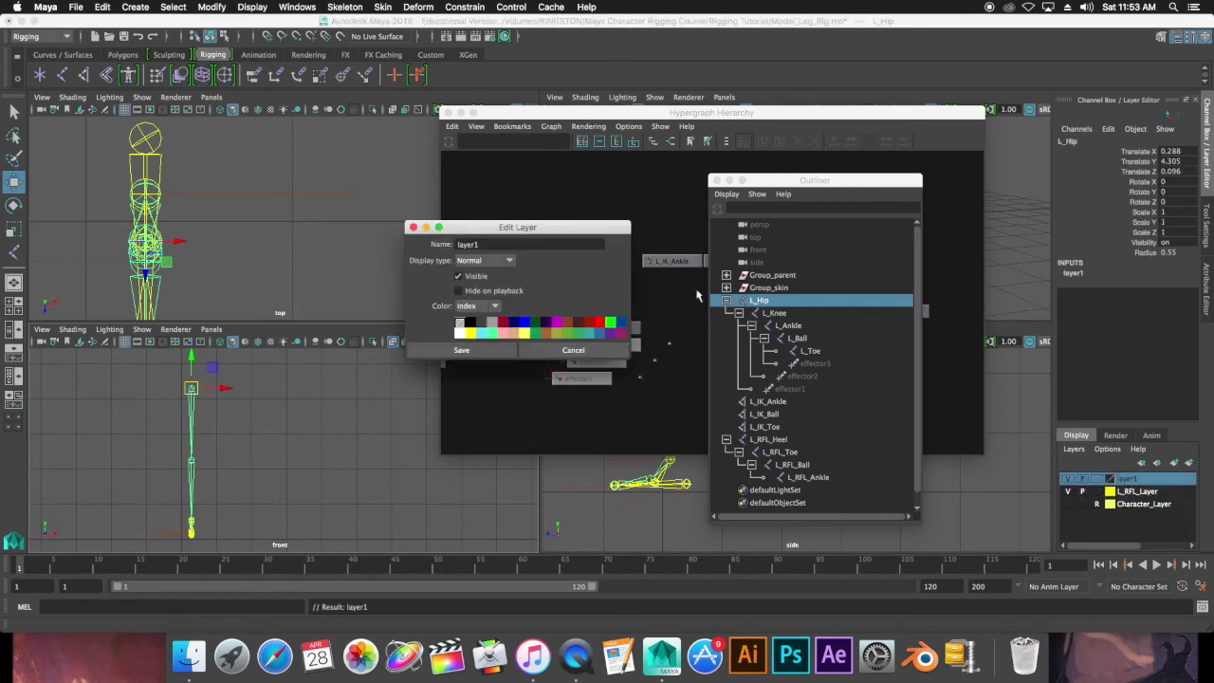
double_click(467, 244)
key(BackSpace)
text(L_Leg_L)
click(526, 323)
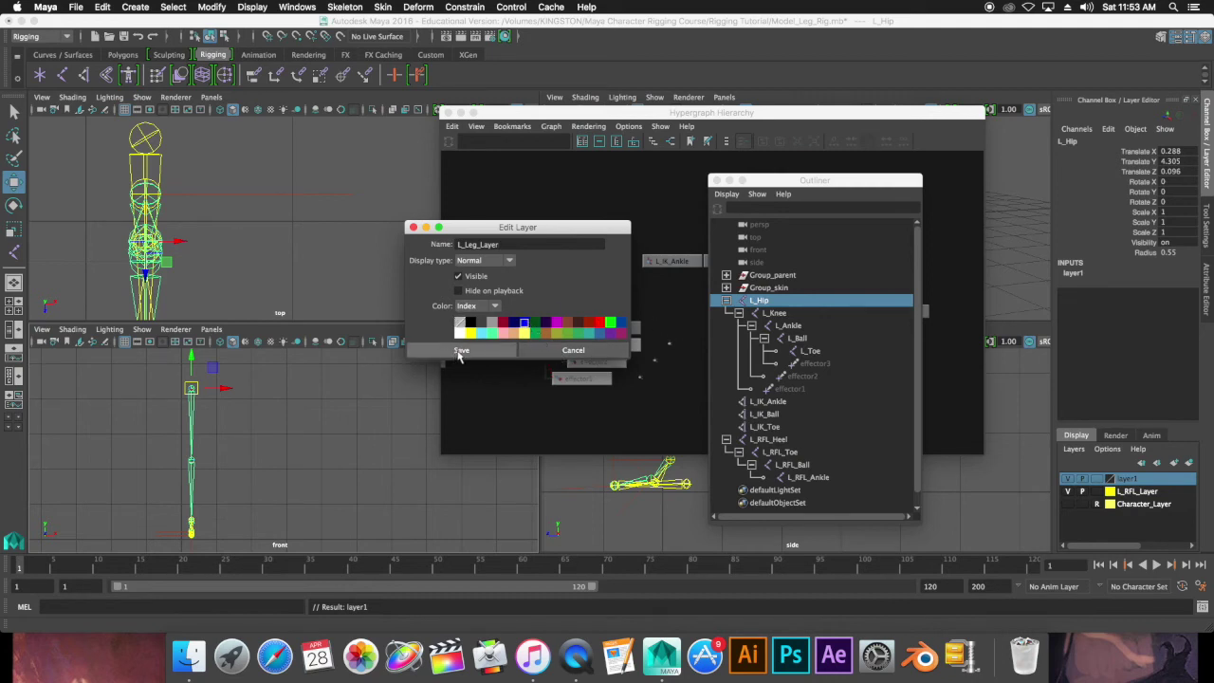
click(460, 351)
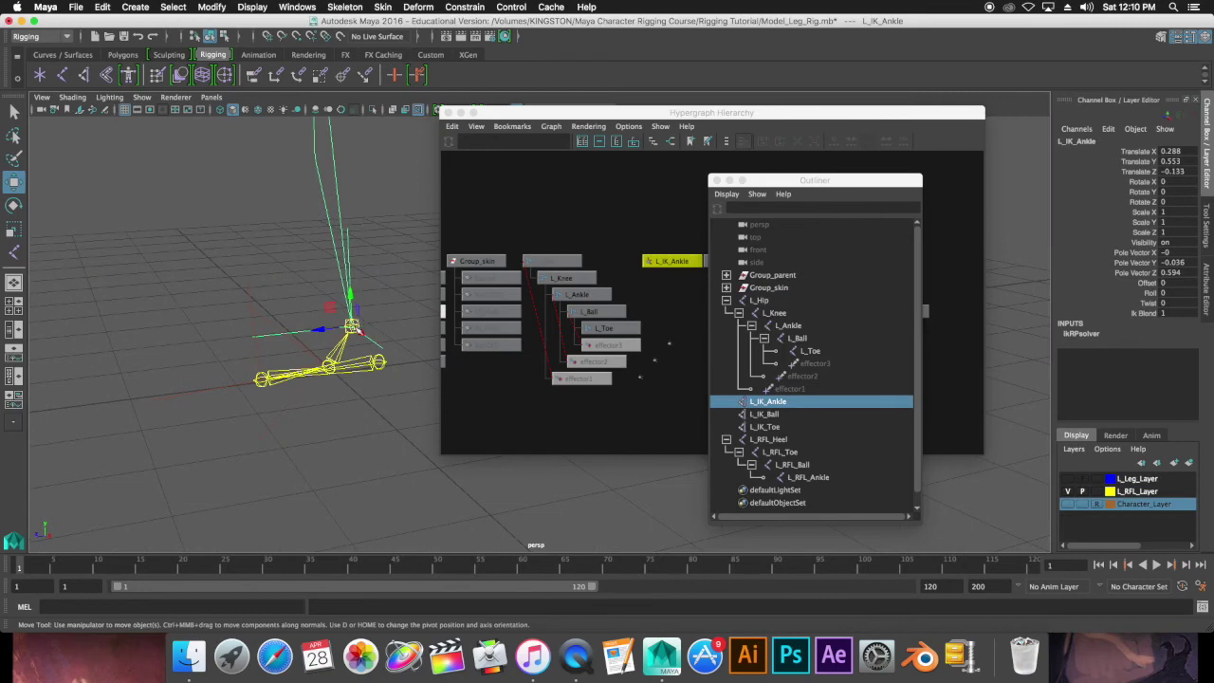
Test-raise the ankle handle, undo it, then parent L_IK_Ankle under L_RFL_Ankle
drag(350, 328, 354, 299)
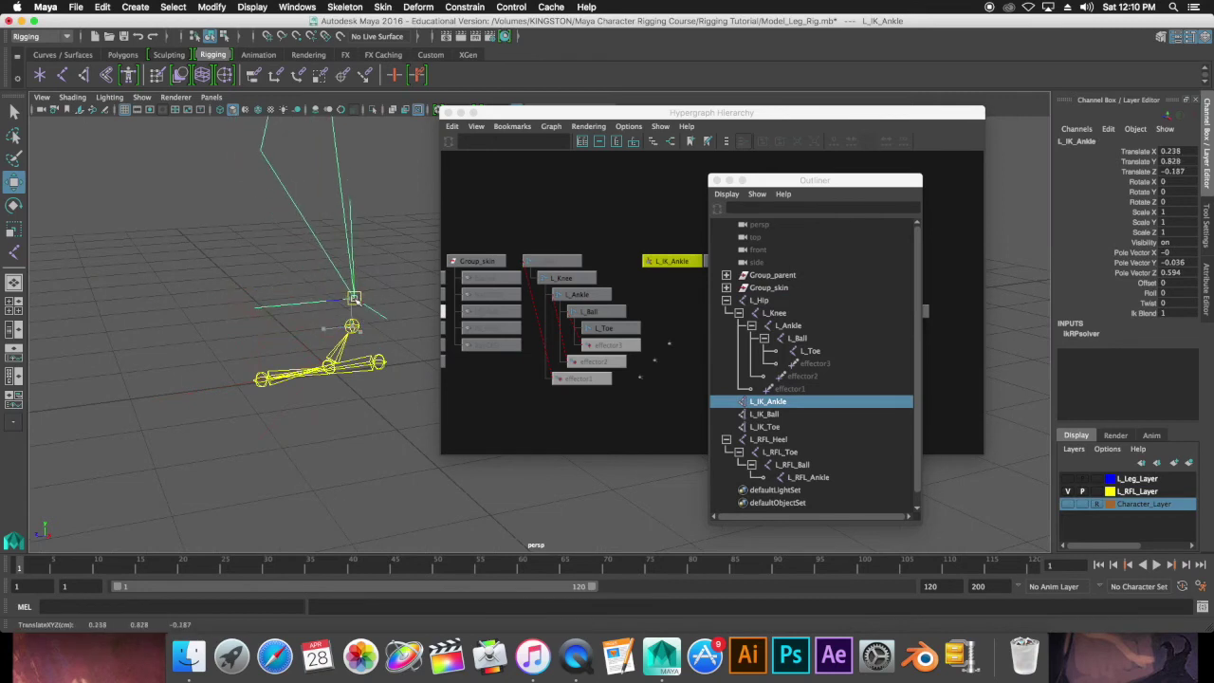
key(ctrl+z)
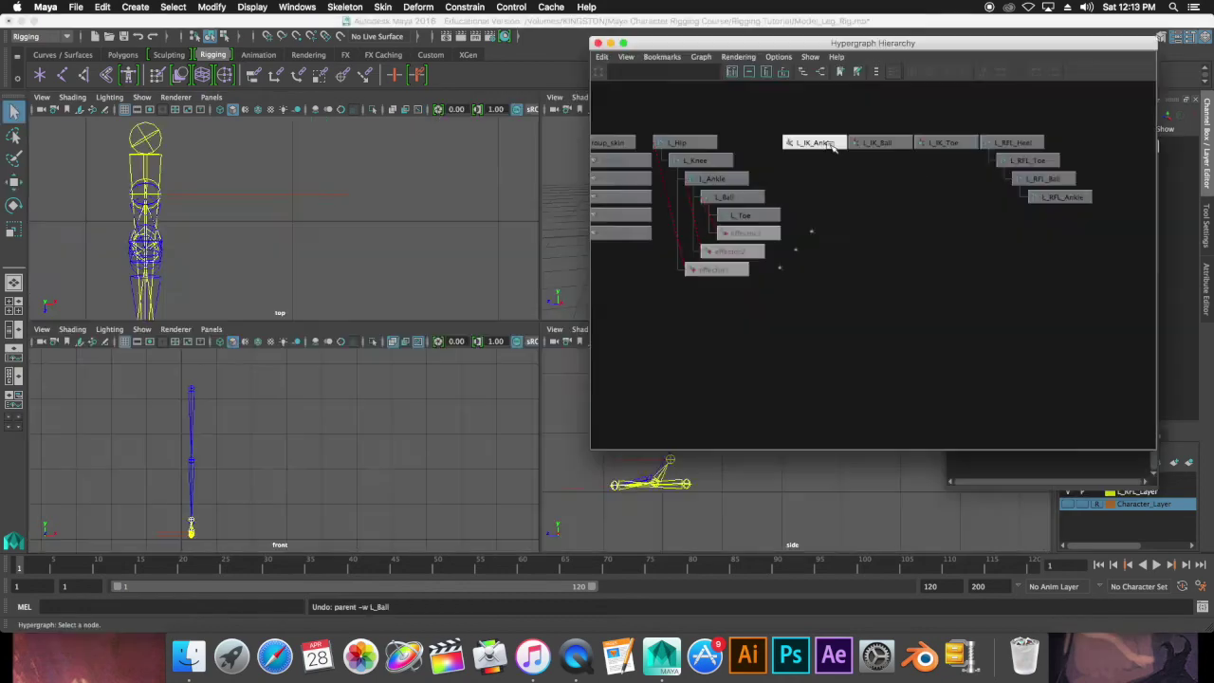
click(831, 144)
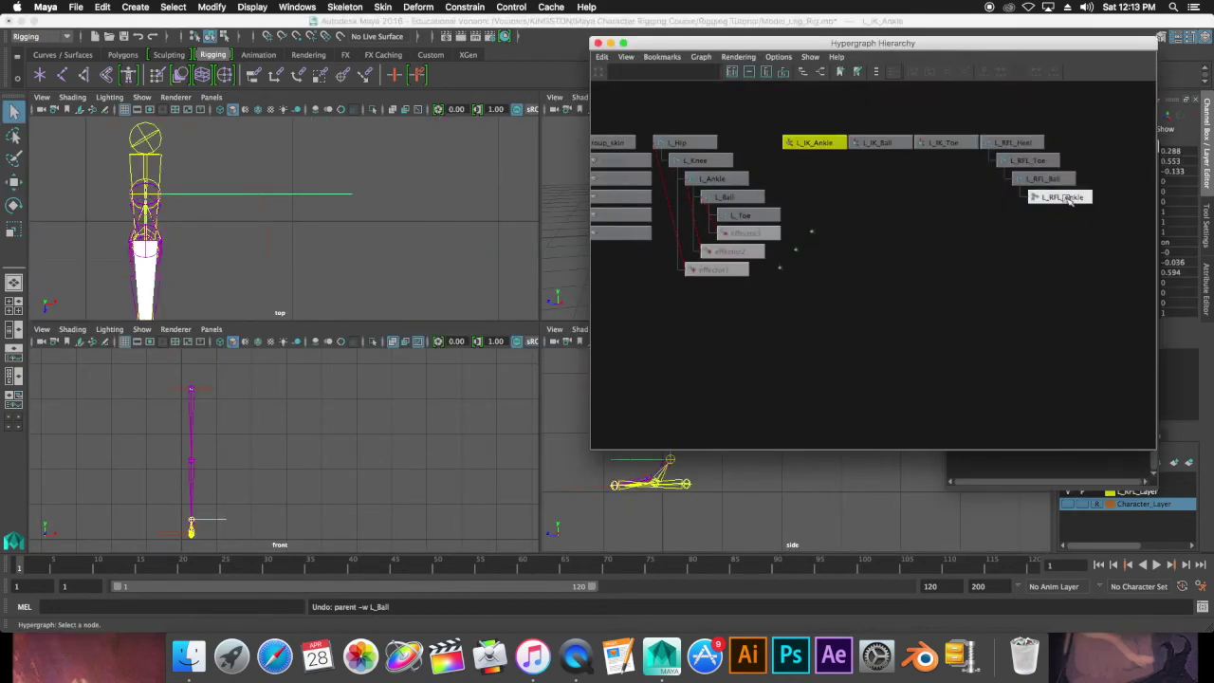
shift+click(1069, 198)
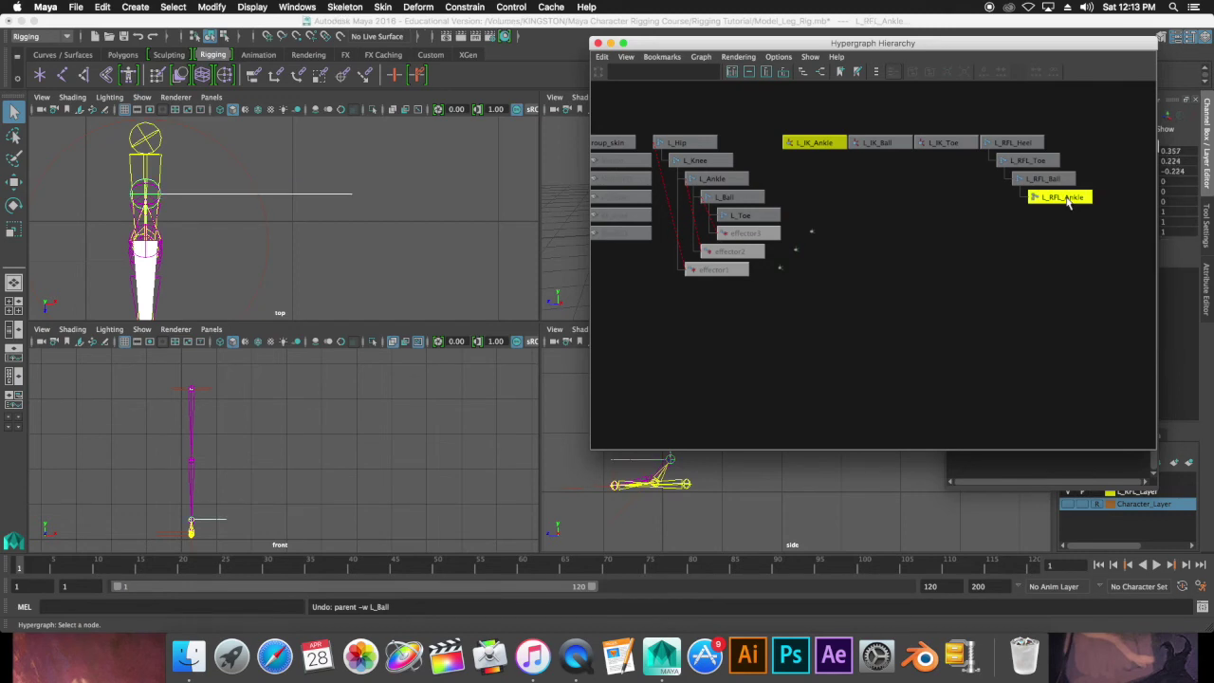
key(p)
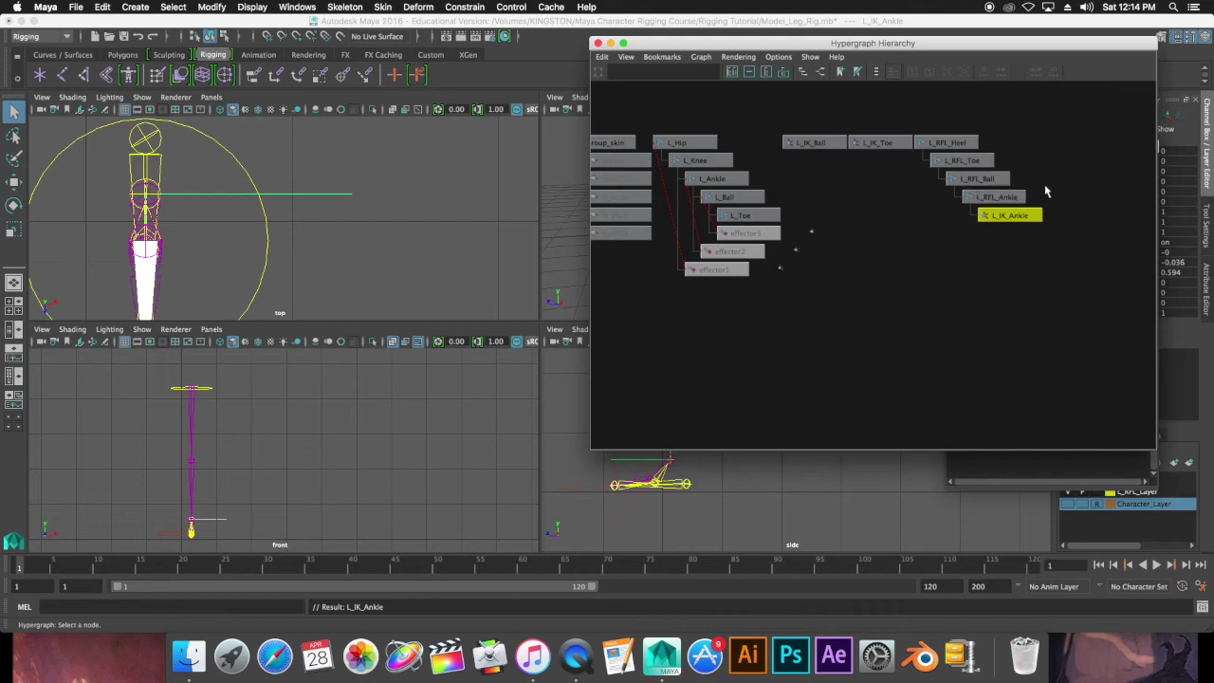
Parent L_IK_Ball under L_RFL_Ball and L_IK_Toe under L_RFL_Toe
click(813, 144)
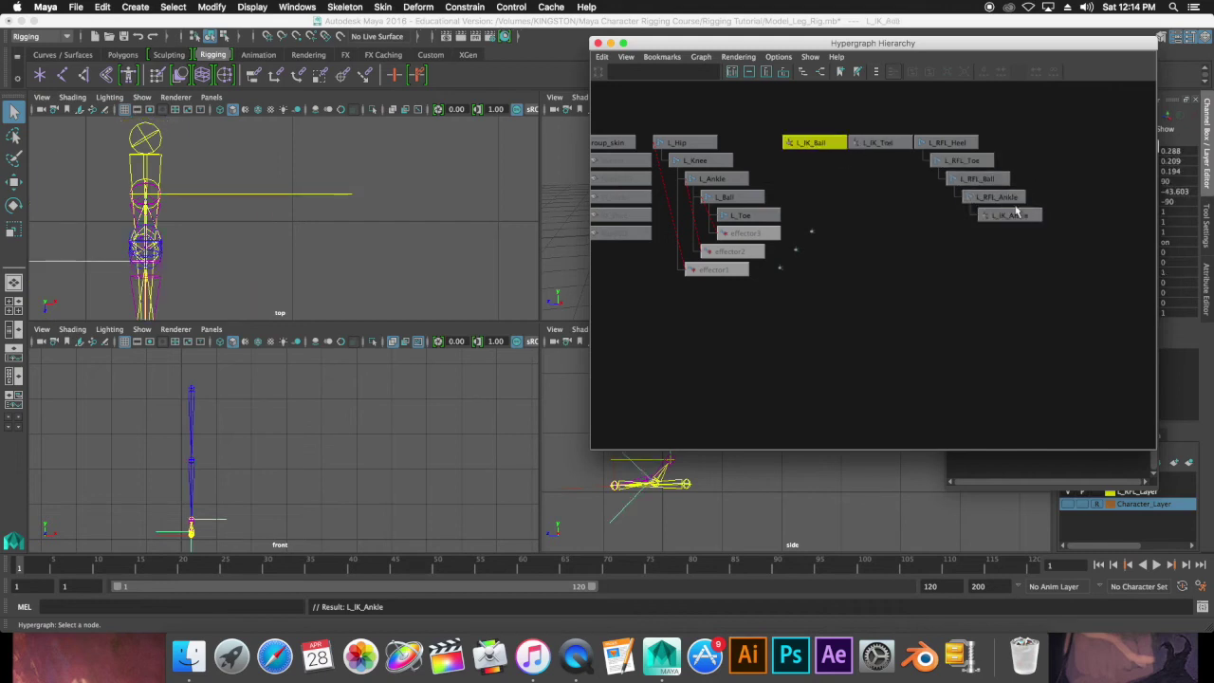
shift+click(997, 181)
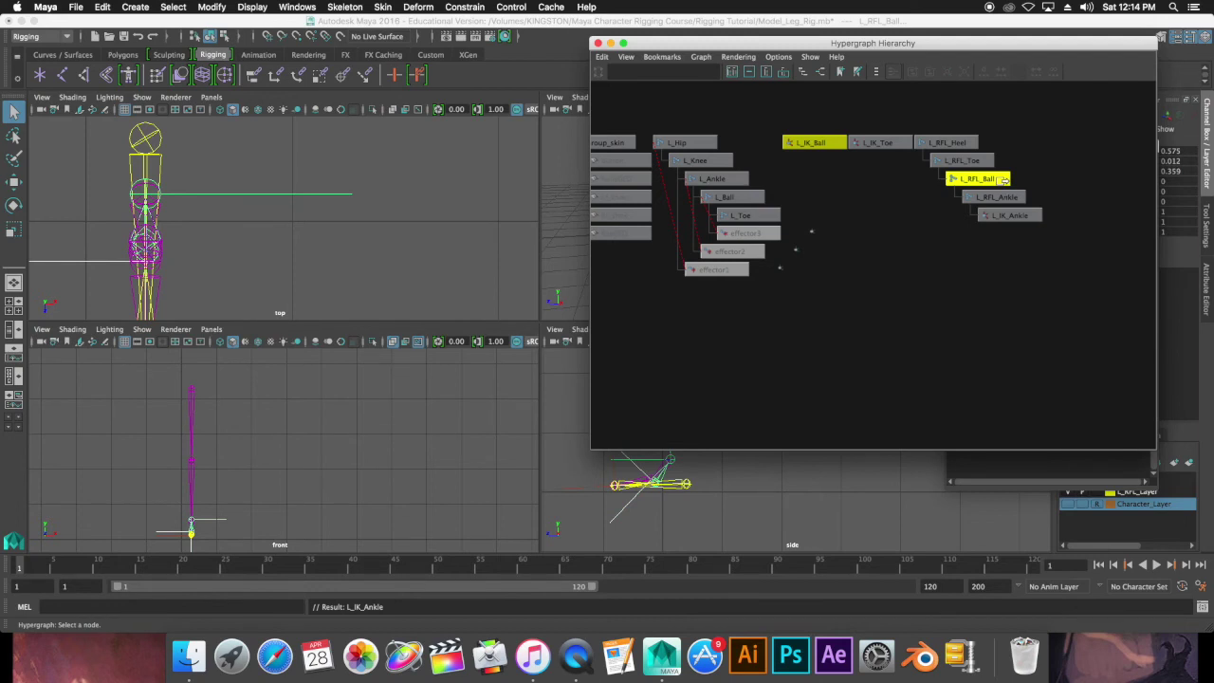
key(p)
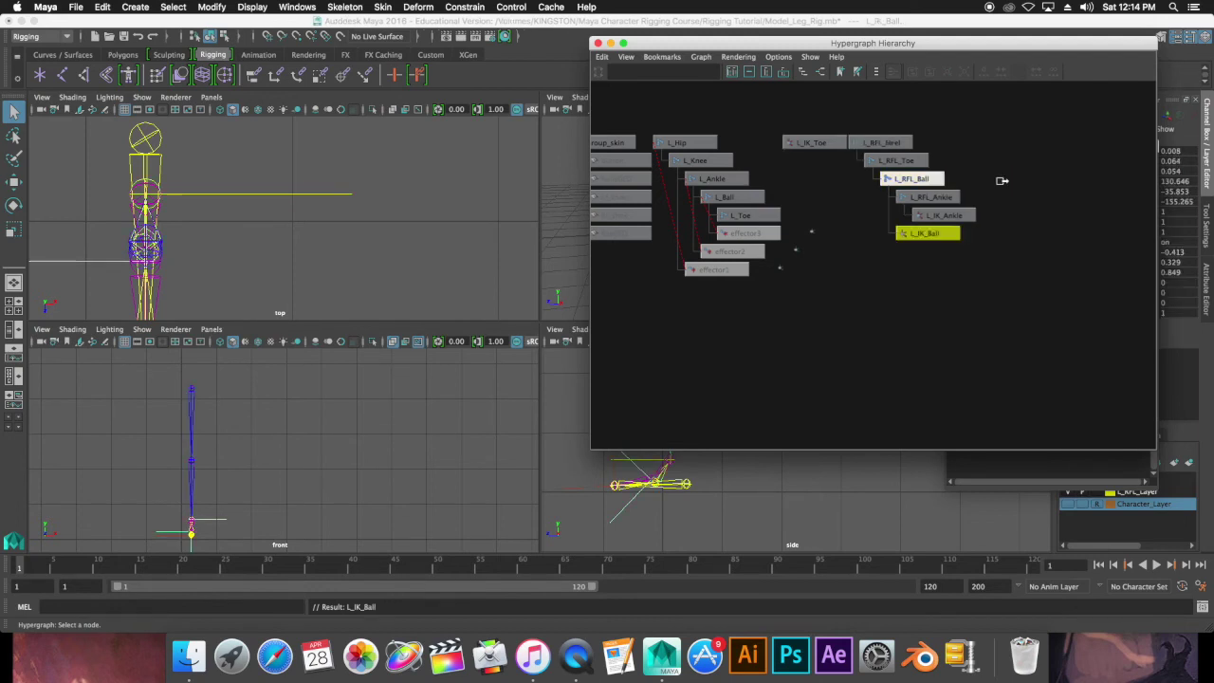
click(828, 144)
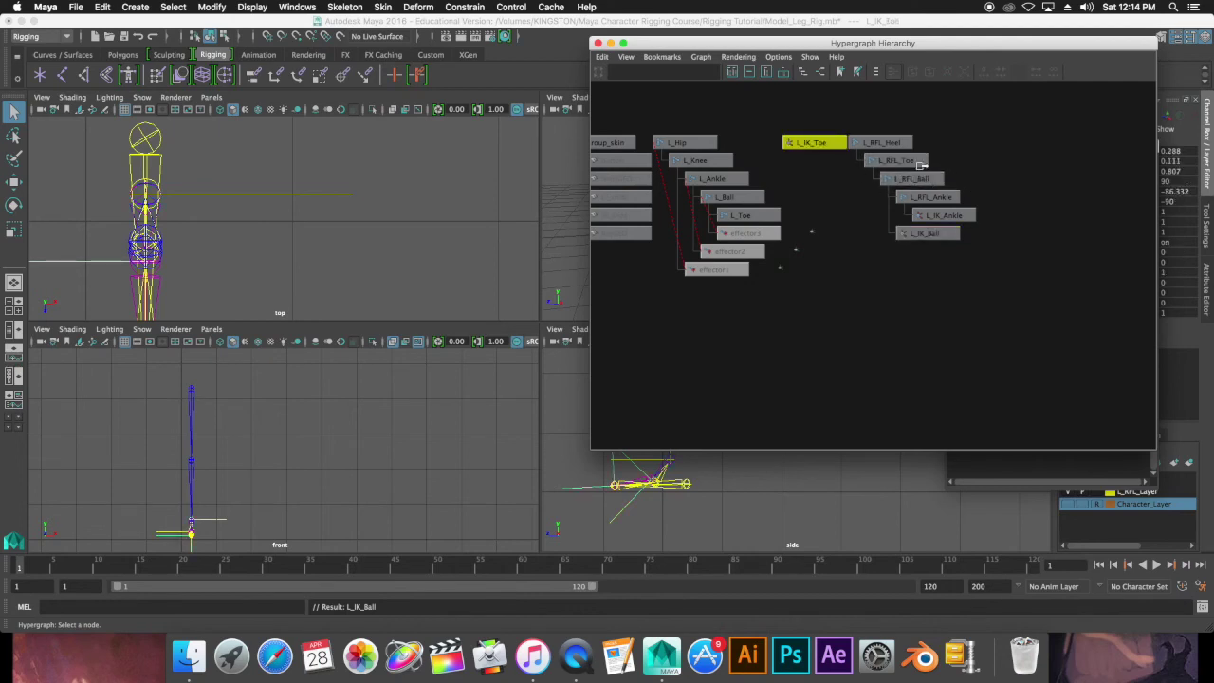
shift+click(918, 163)
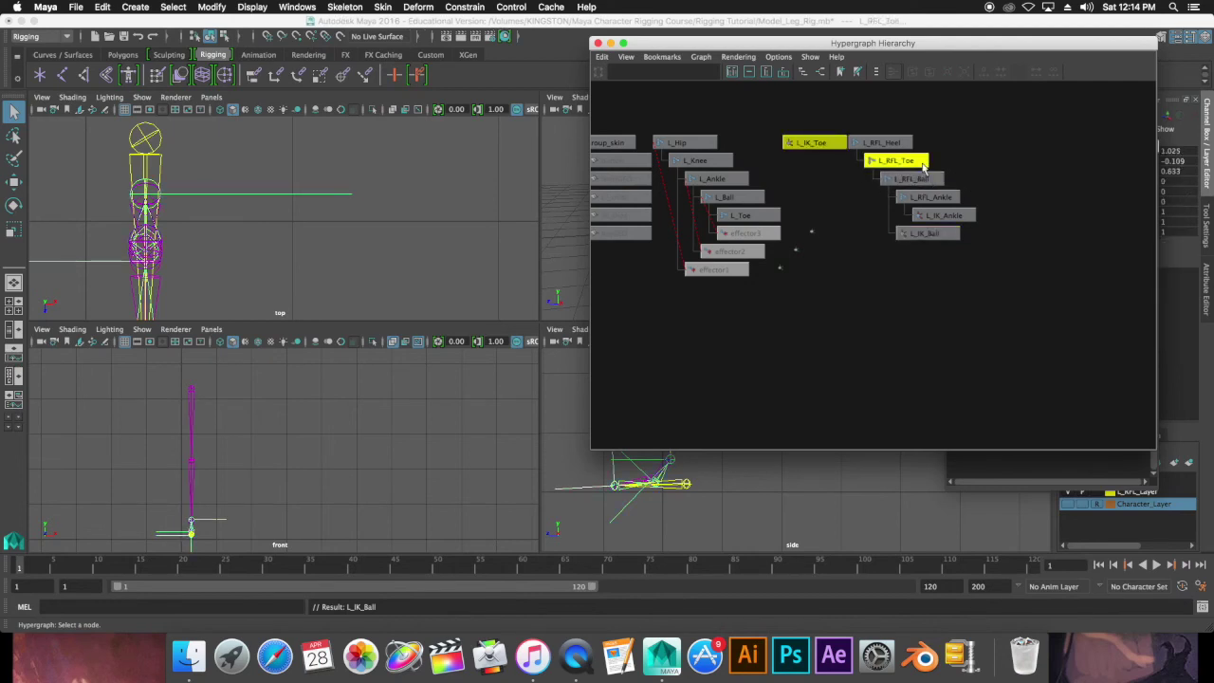
key(p)
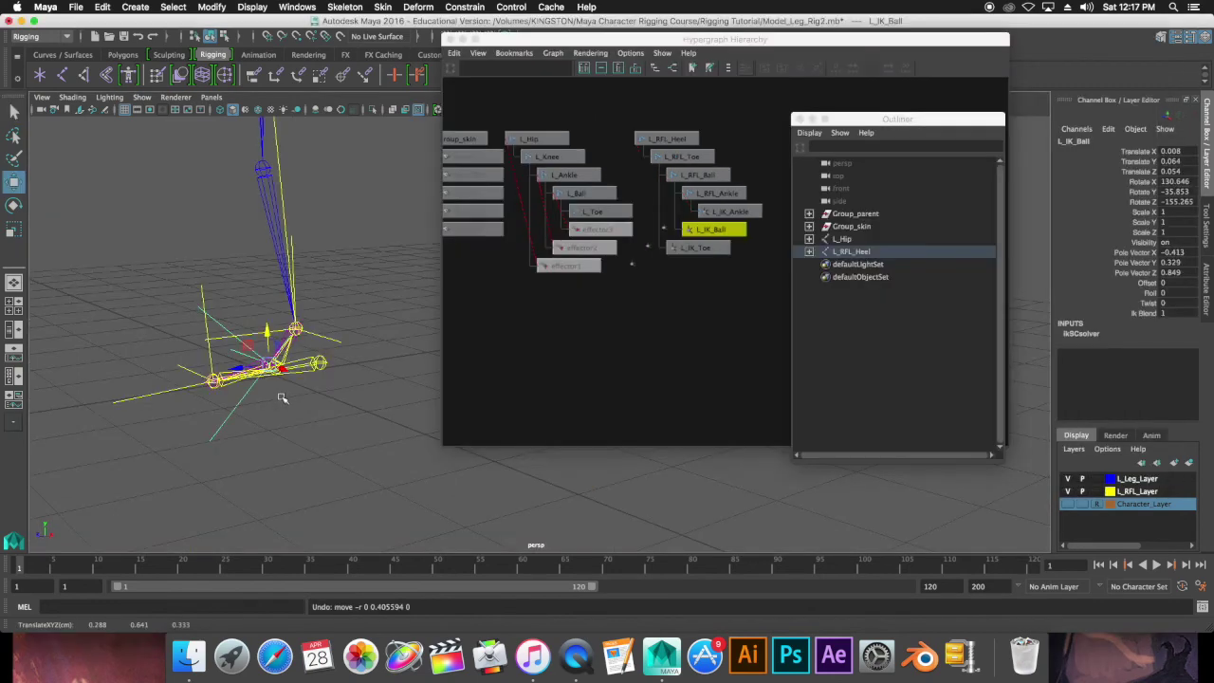
Rotate L_RFL_Ball as a foot-roll test, then undo the rotation
mouse_move(280, 398)
alt+mouse_down()
mouse_move(231, 392)
mouse_move(286, 342)
mouse_move(334, 356)
mouse_move(243, 326)
mouse_move(294, 311)
mouse_move(398, 330)
alt+mouse_up()
click(311, 378)
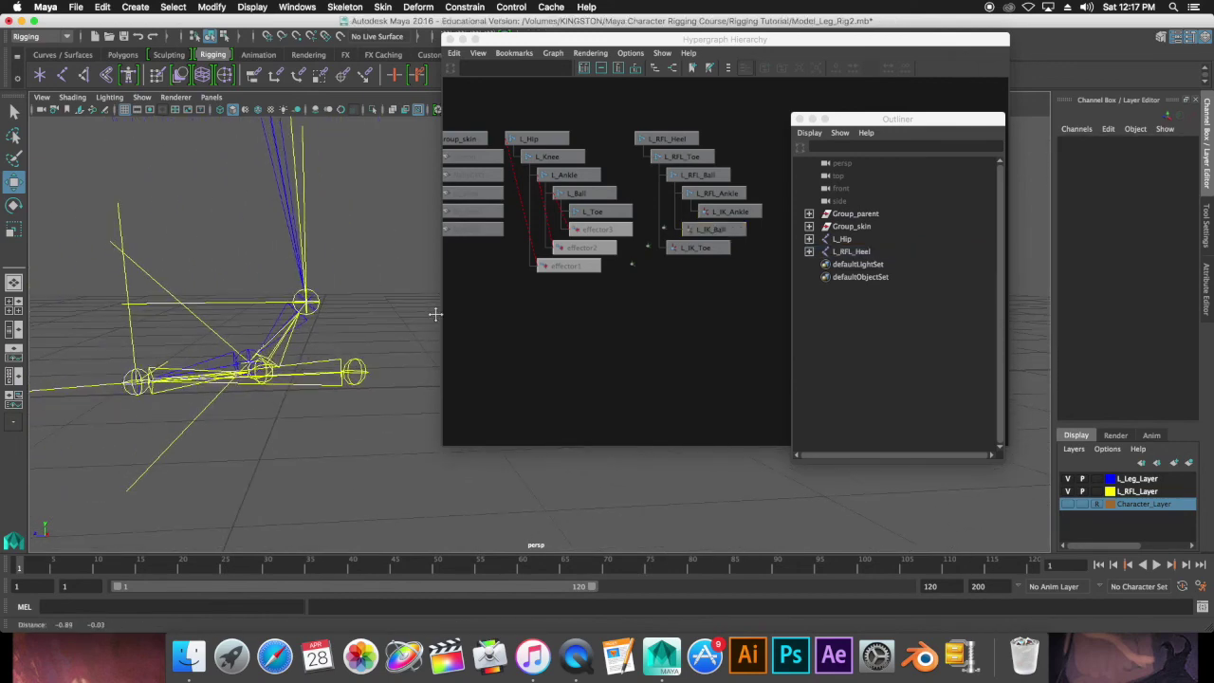
click(269, 375)
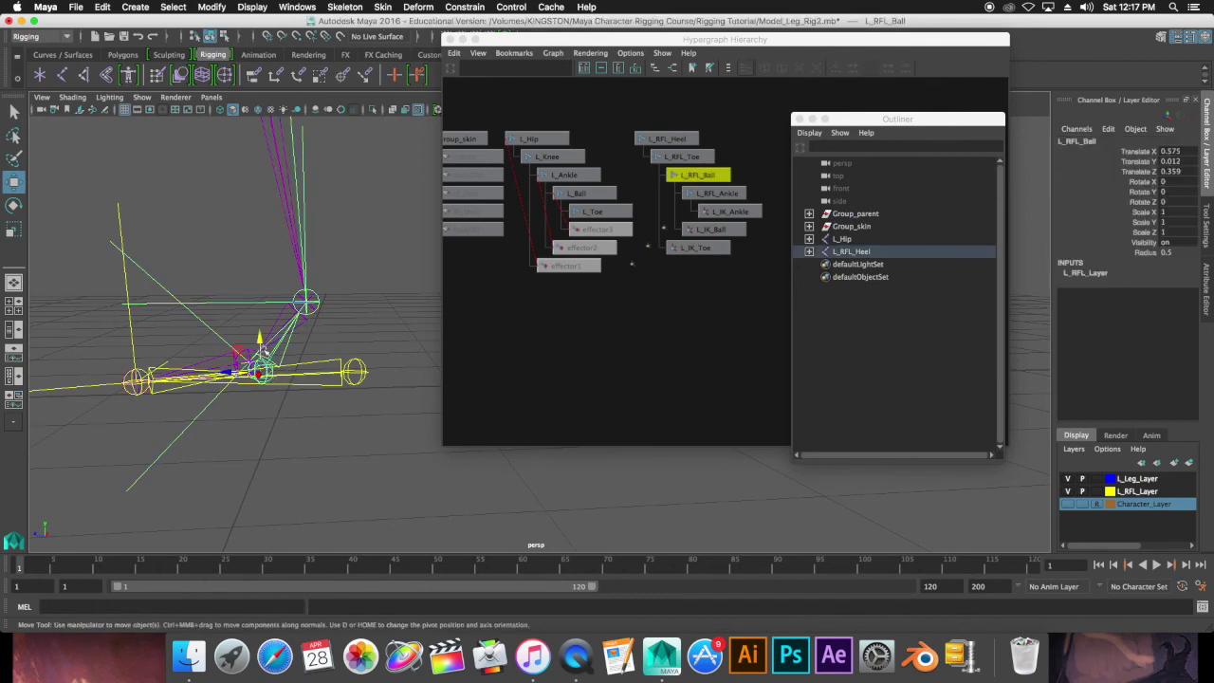
key(e)
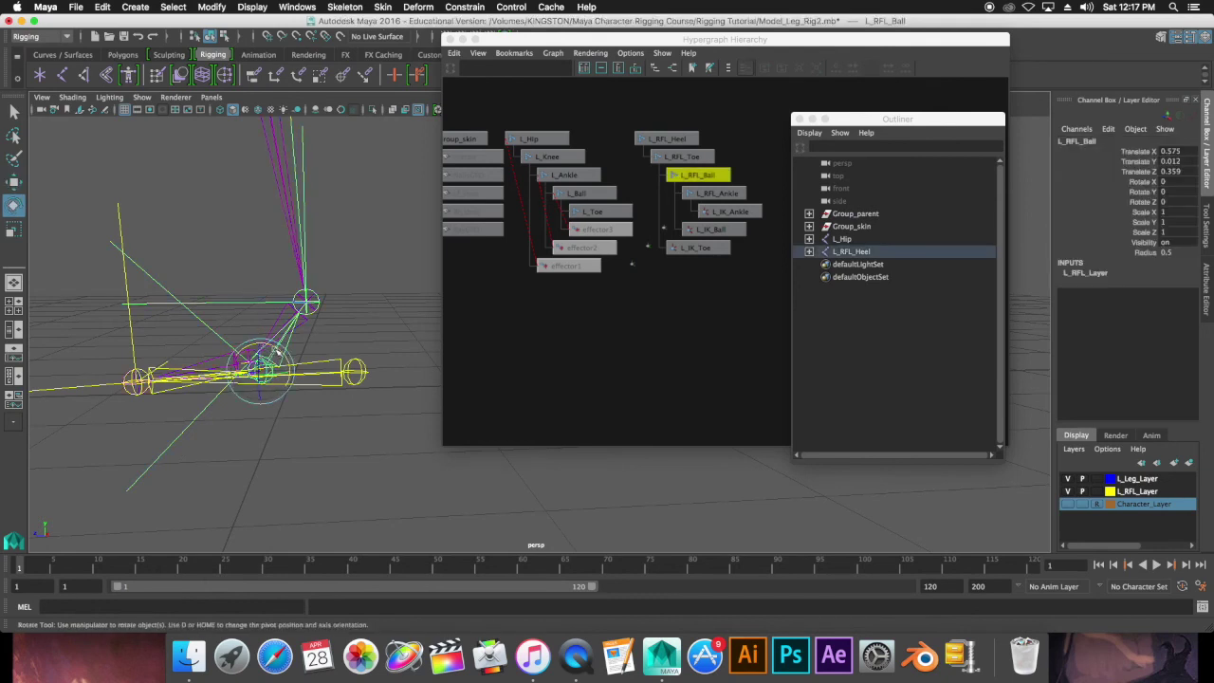
mouse_move(279, 352)
mouse_down()
mouse_move(238, 298)
mouse_move(271, 336)
mouse_move(325, 347)
mouse_move(272, 303)
mouse_move(334, 365)
mouse_move(320, 298)
mouse_move(298, 325)
mouse_move(329, 367)
mouse_up()
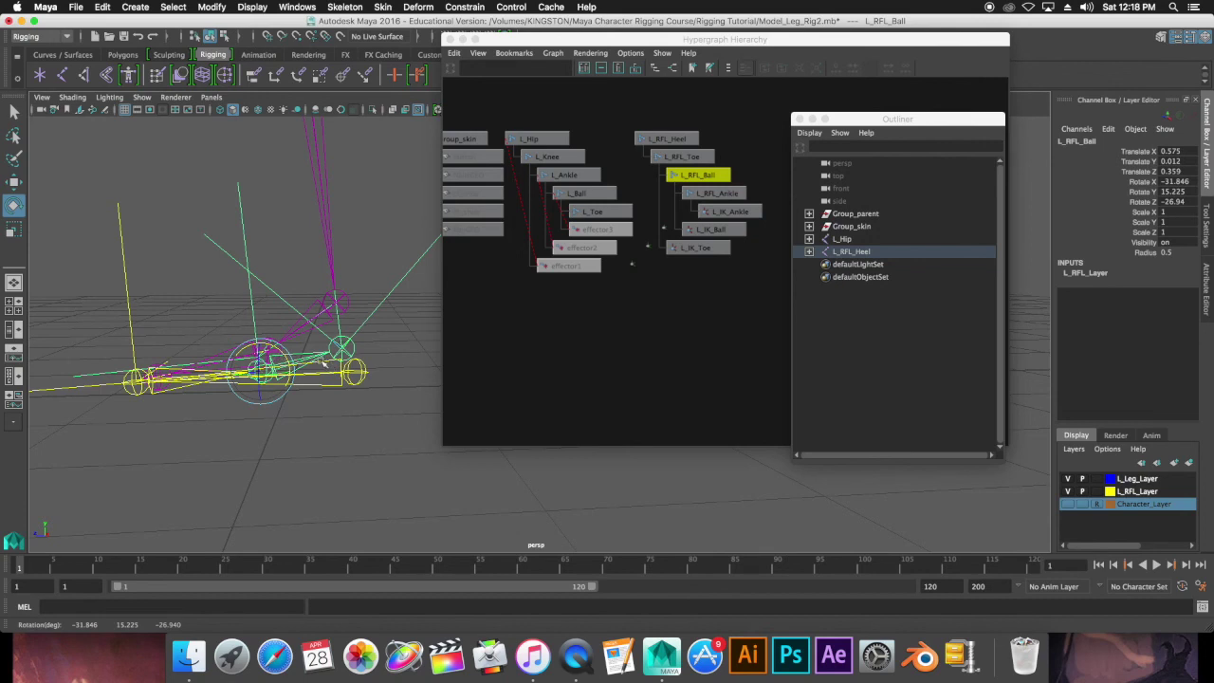
key(ctrl+z)
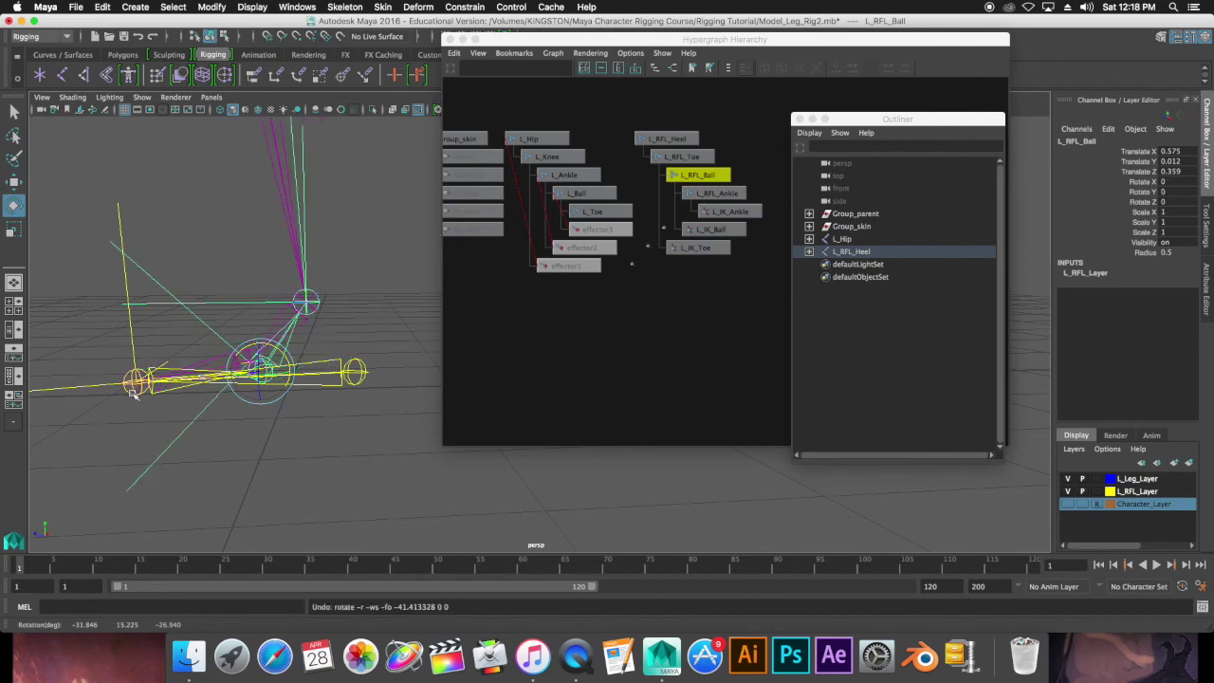
Bend the L_Toe joint about 60 degrees
click(134, 389)
drag(163, 373, 164, 358)
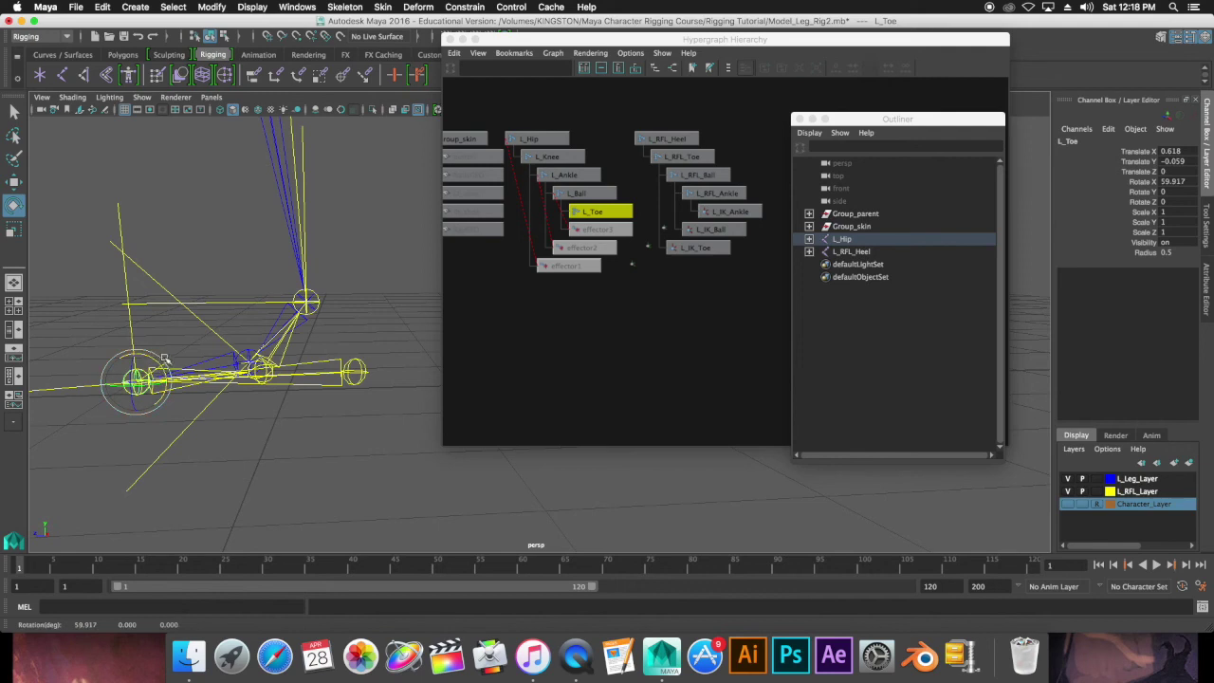
click(208, 483)
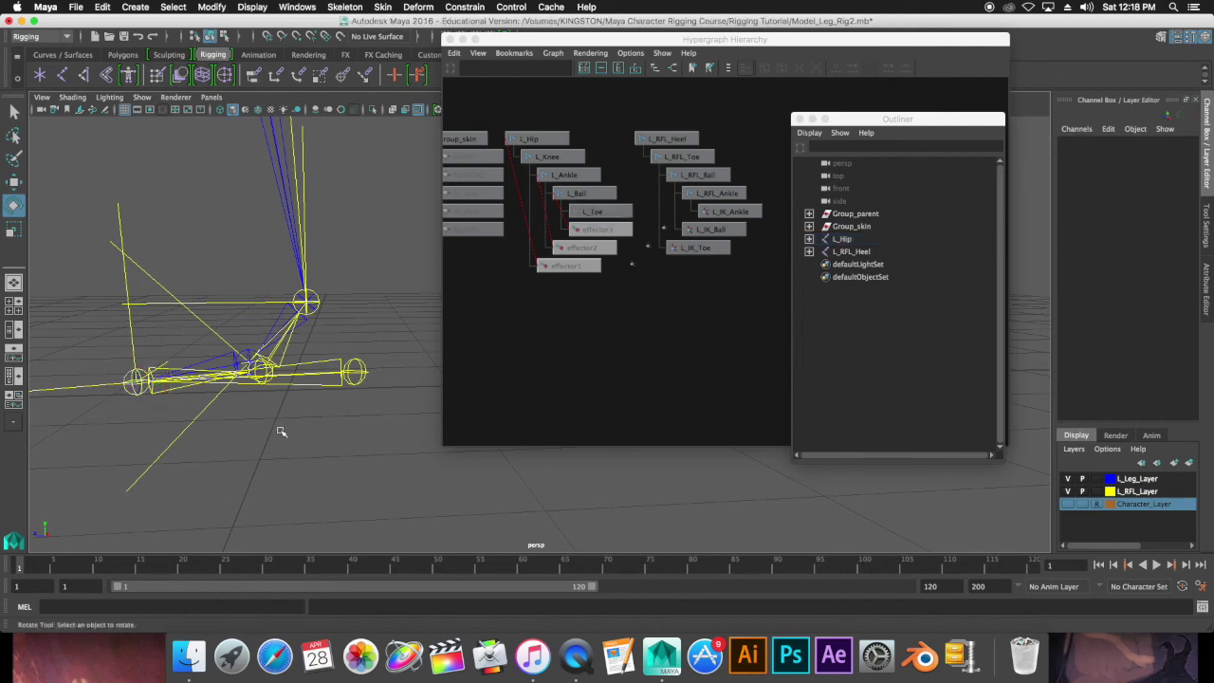
alt+middle_drag(217, 387, 299, 379)
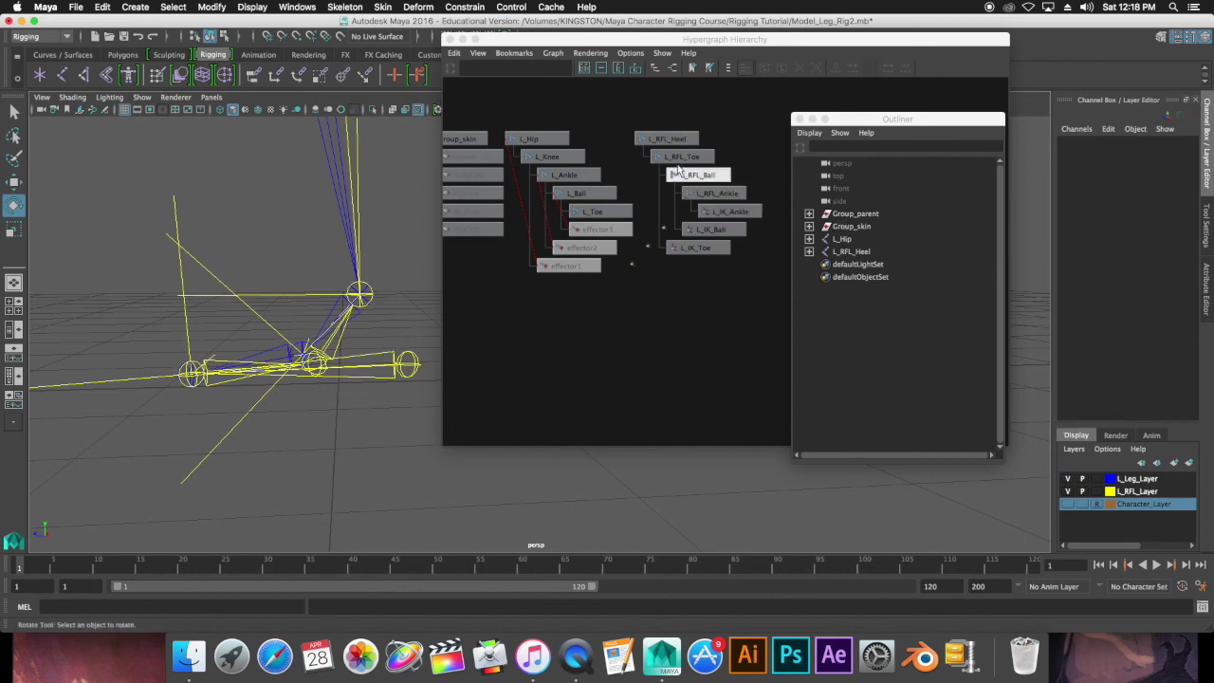
Swing L_RFL_Toe and L_RFL_Ball to test them, undoing each rotation
click(682, 158)
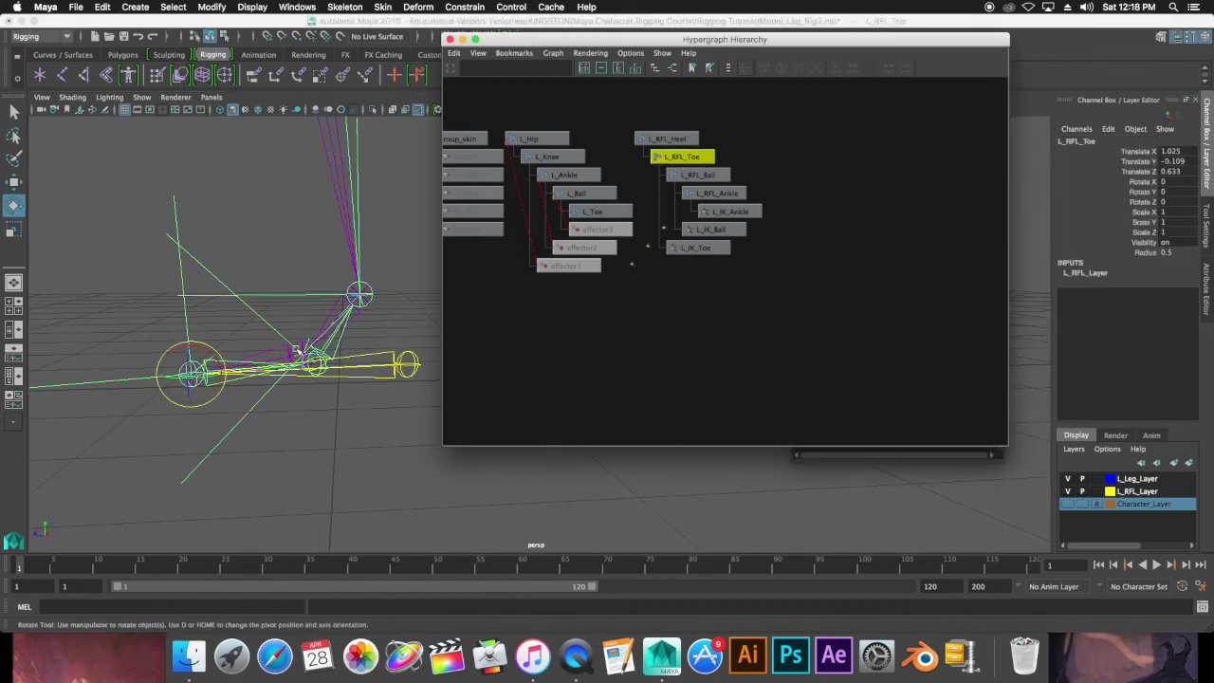
mouse_move(214, 351)
mouse_down()
mouse_move(215, 294)
mouse_move(231, 312)
mouse_move(195, 262)
mouse_move(243, 326)
mouse_move(189, 257)
mouse_move(234, 290)
mouse_move(280, 292)
mouse_move(231, 244)
mouse_up()
key(ctrl+z)
click(698, 175)
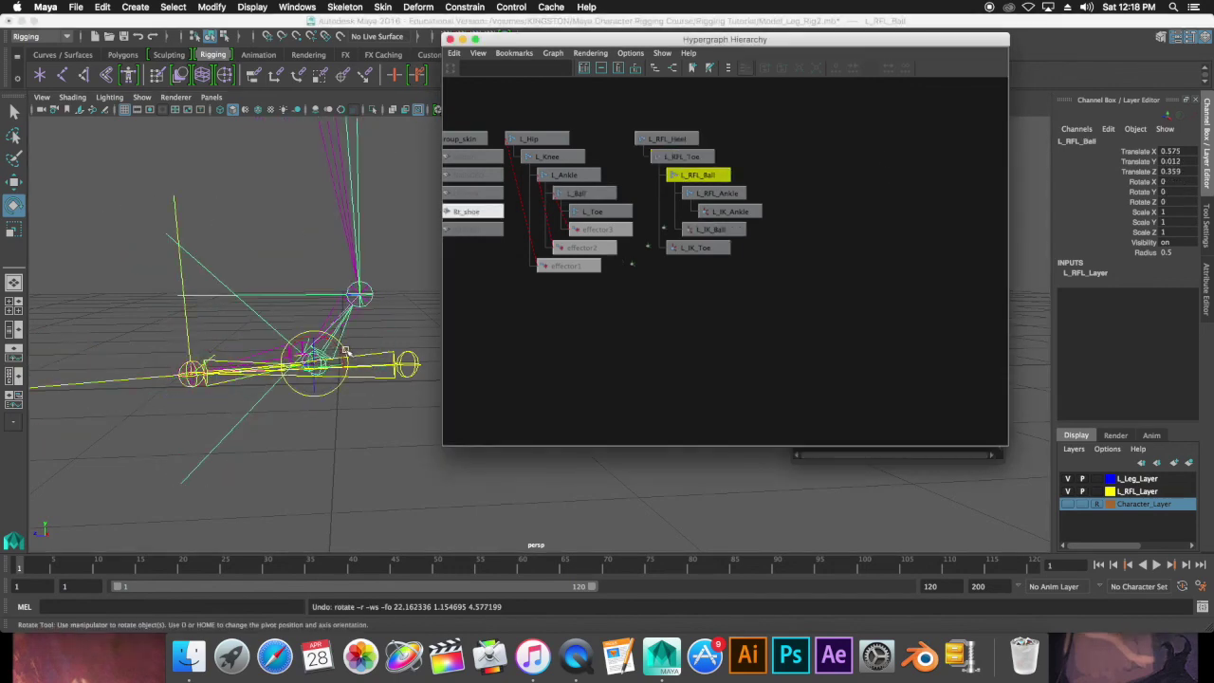
drag(346, 351, 371, 343)
key(z)
key(z)
key(z)
key(z)
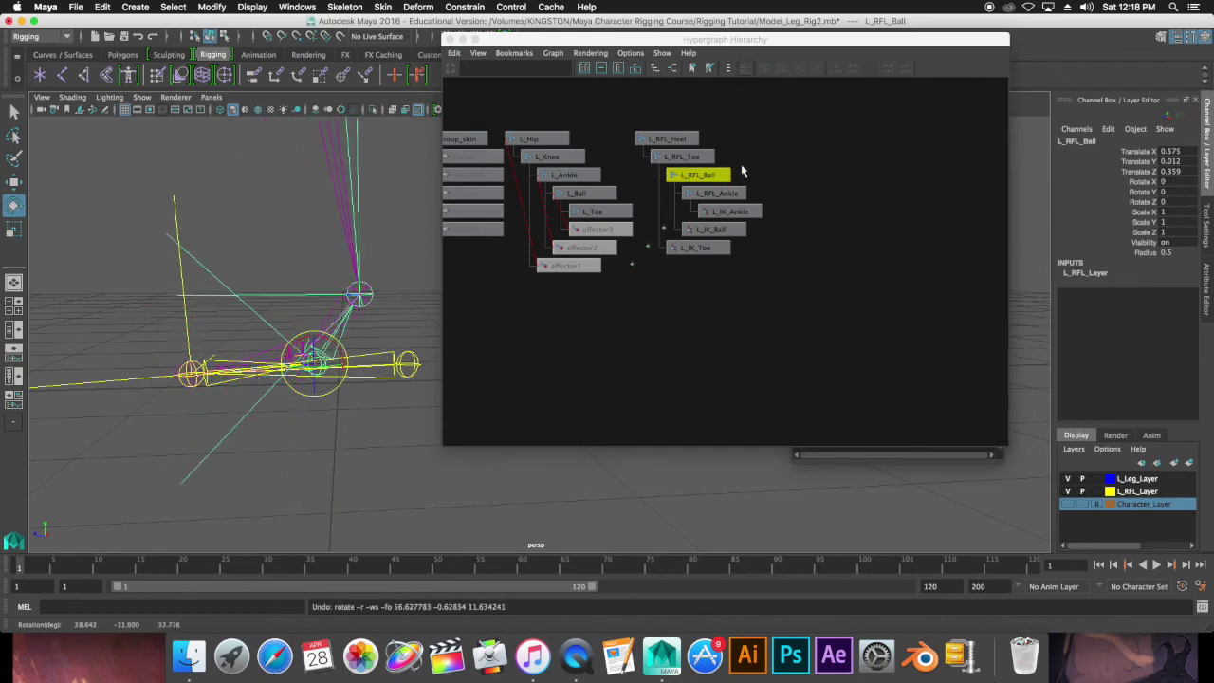
Test-rotate L_RFL_Ankle twice, undoing each rotation
click(726, 195)
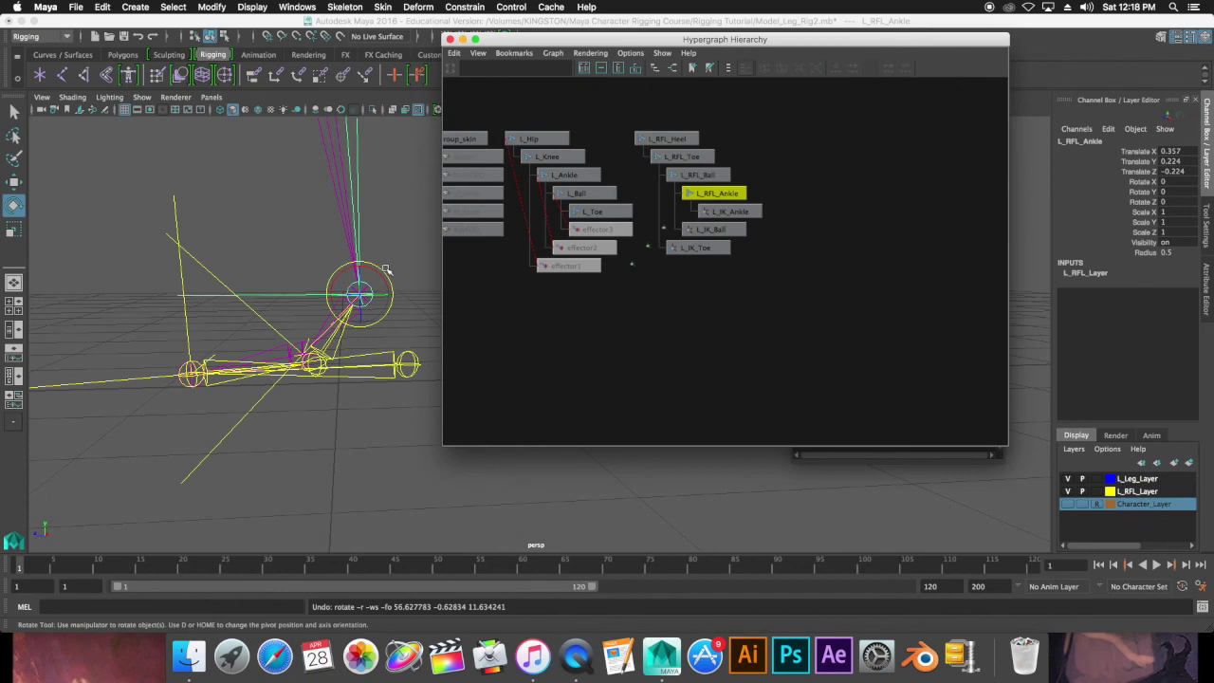
drag(384, 274, 383, 263)
key(z)
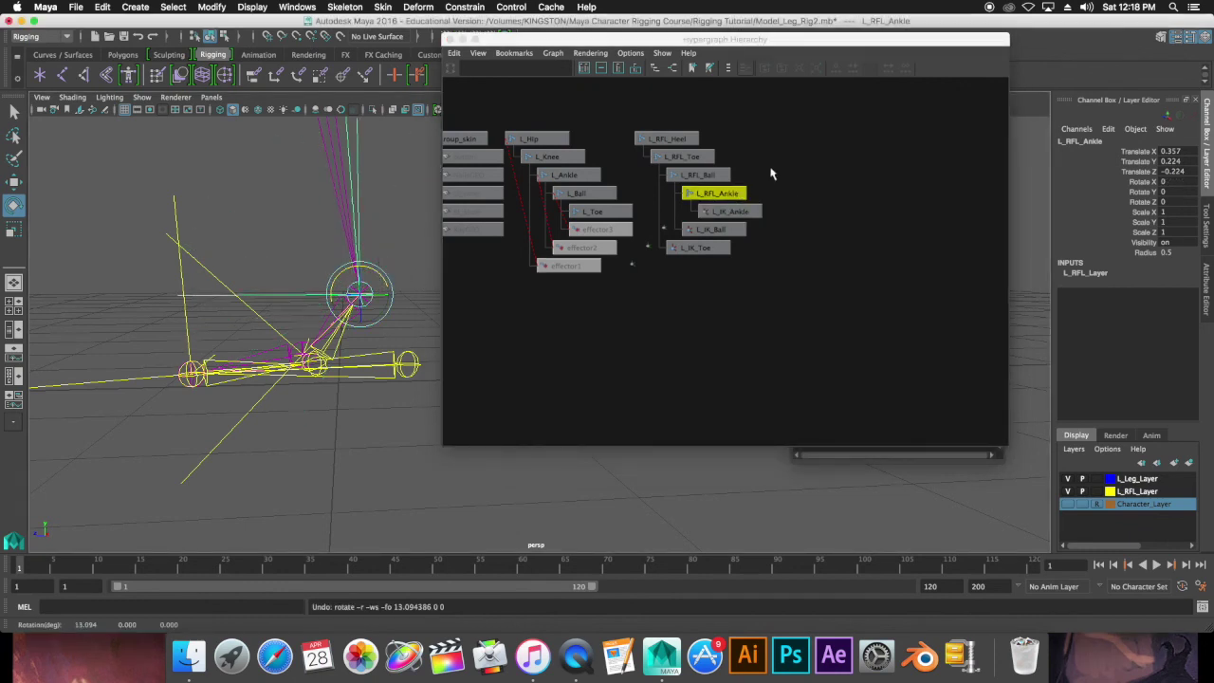
click(769, 173)
click(739, 193)
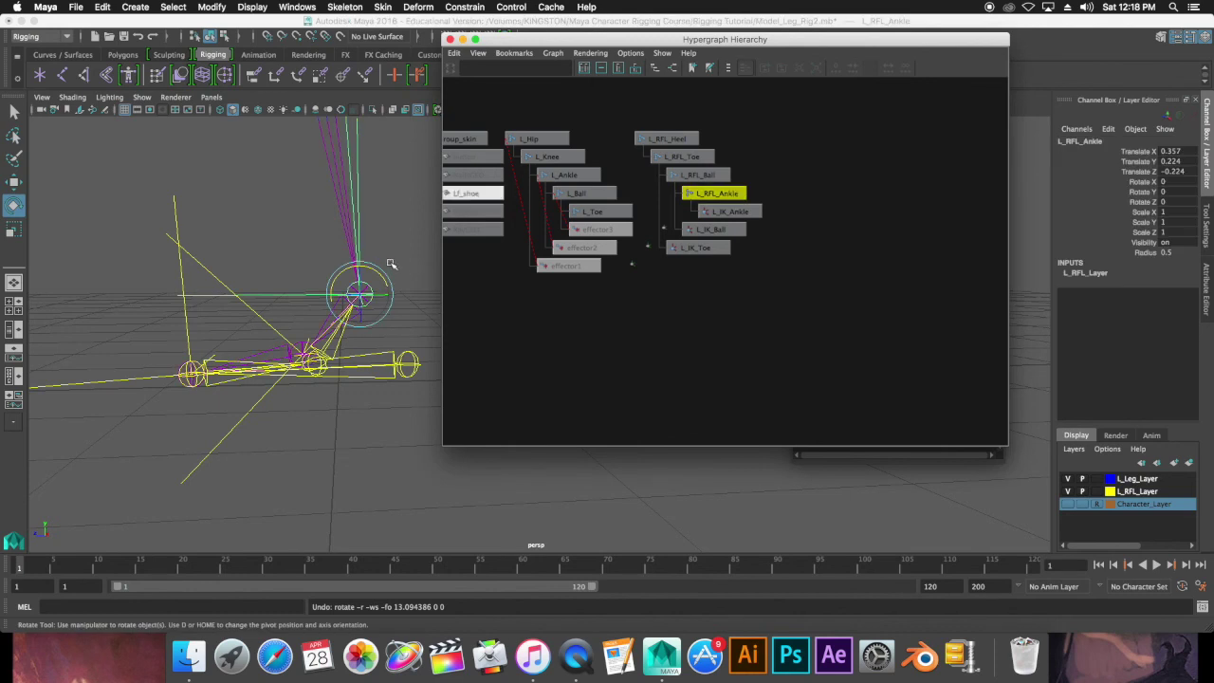
drag(387, 277, 405, 287)
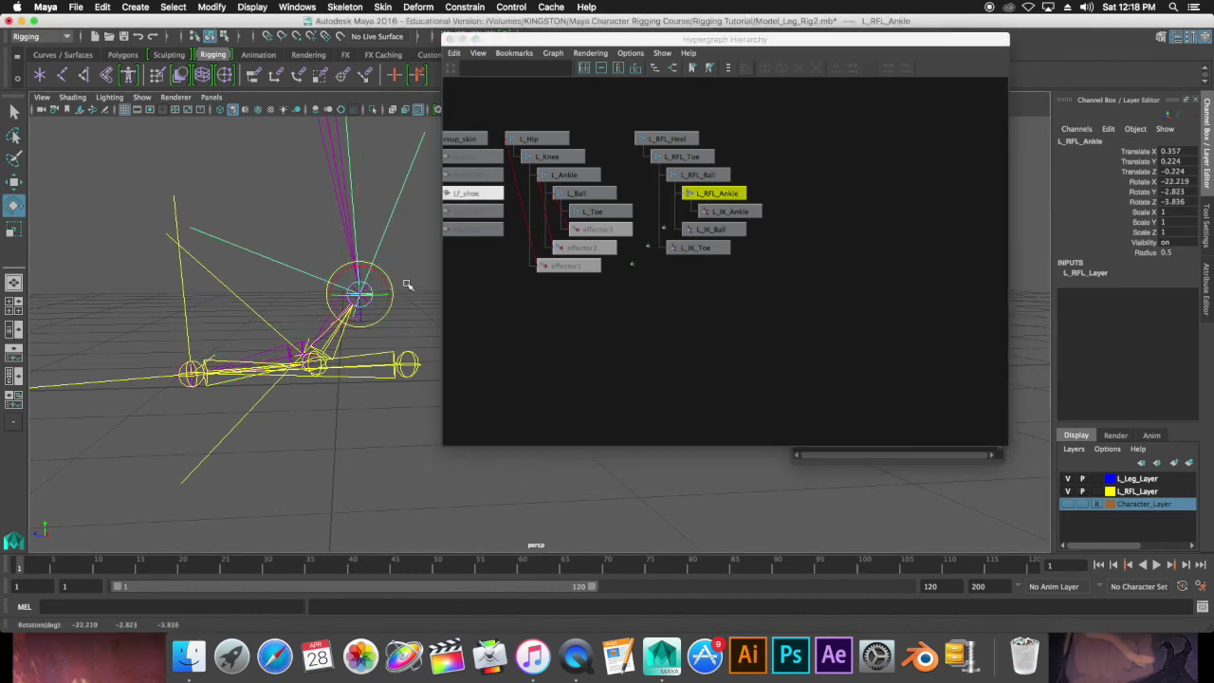
key(z)
click(715, 302)
Swing L_RFL_Heel, then L_RFL_Toe again, undoing both back to the rest pose
click(650, 137)
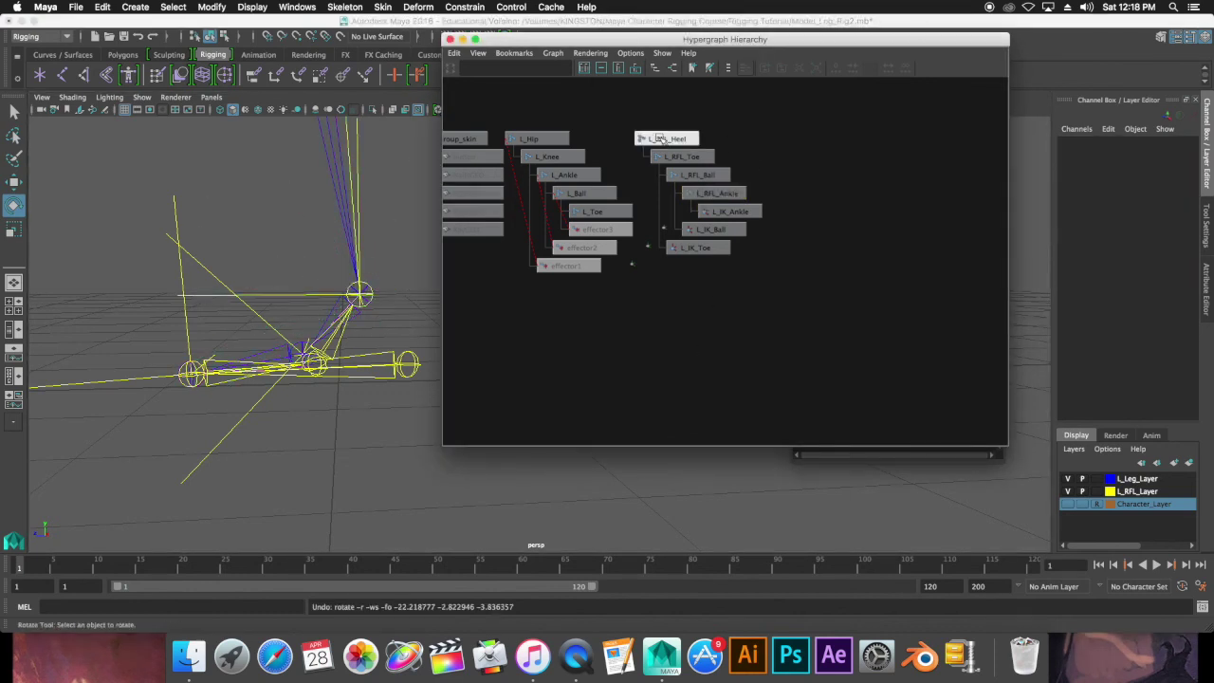
mouse_move(425, 335)
mouse_down()
mouse_move(452, 355)
mouse_move(449, 344)
mouse_up()
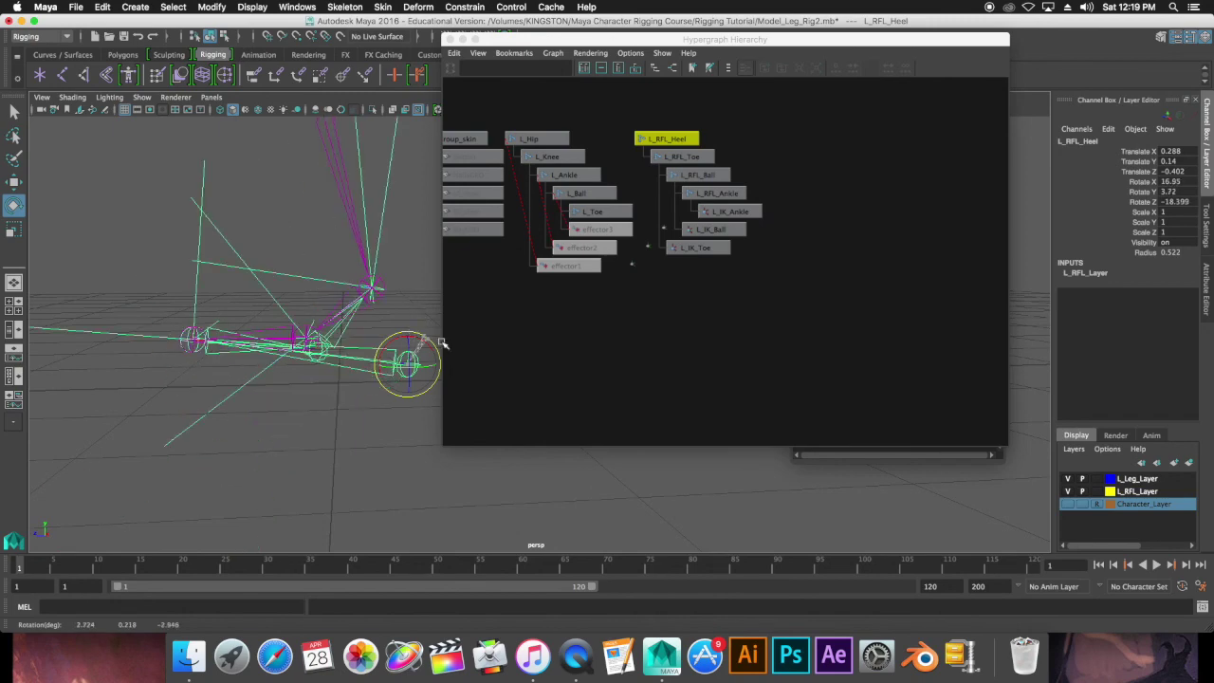
drag(449, 343, 417, 312)
key(ctrl+z)
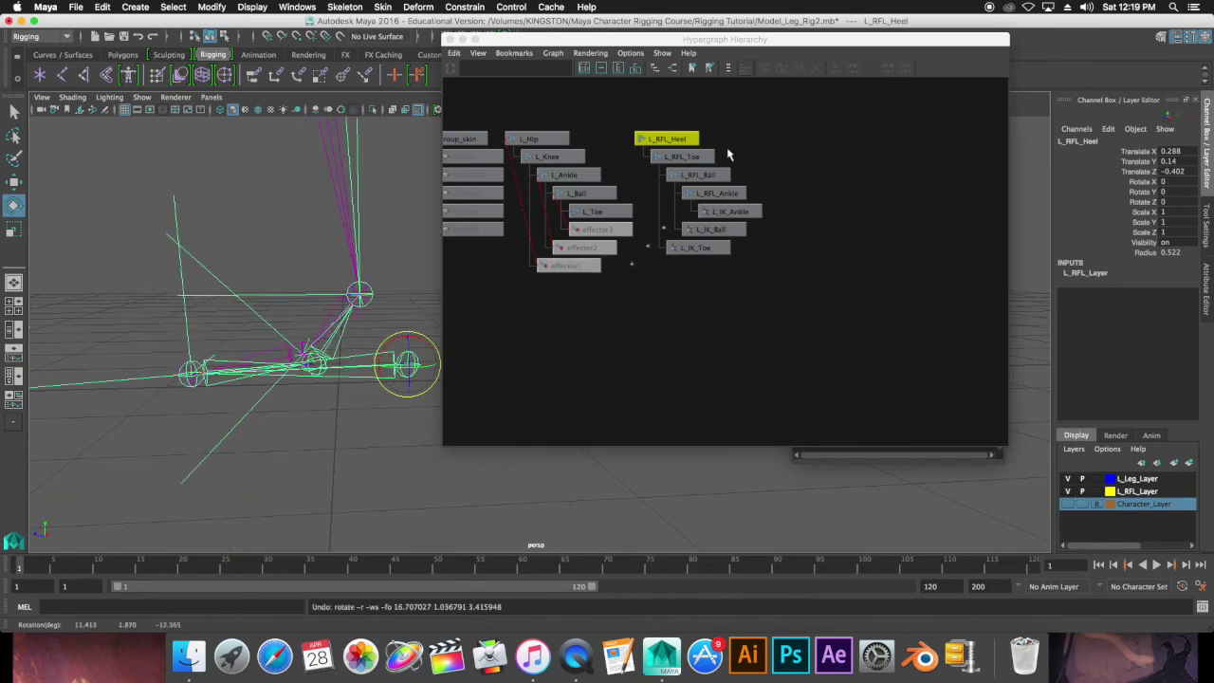
click(683, 156)
mouse_move(207, 348)
mouse_down()
mouse_move(172, 265)
mouse_move(210, 323)
mouse_up()
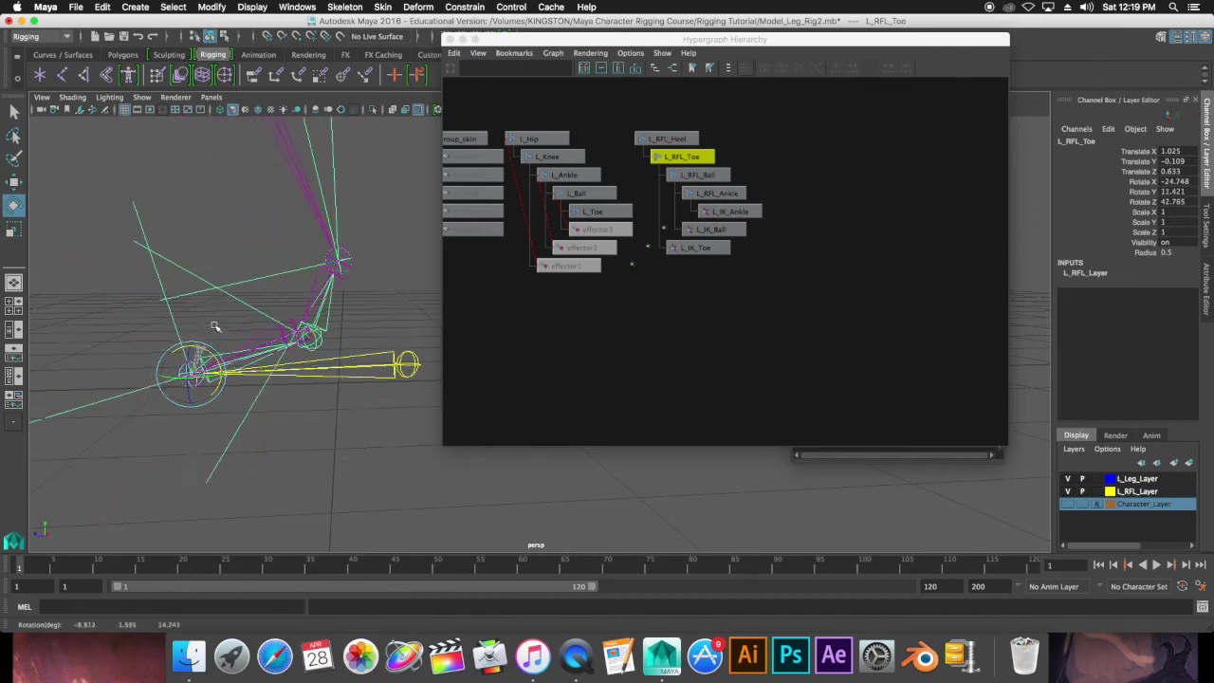
drag(211, 322, 135, 262)
key(ctrl+z)
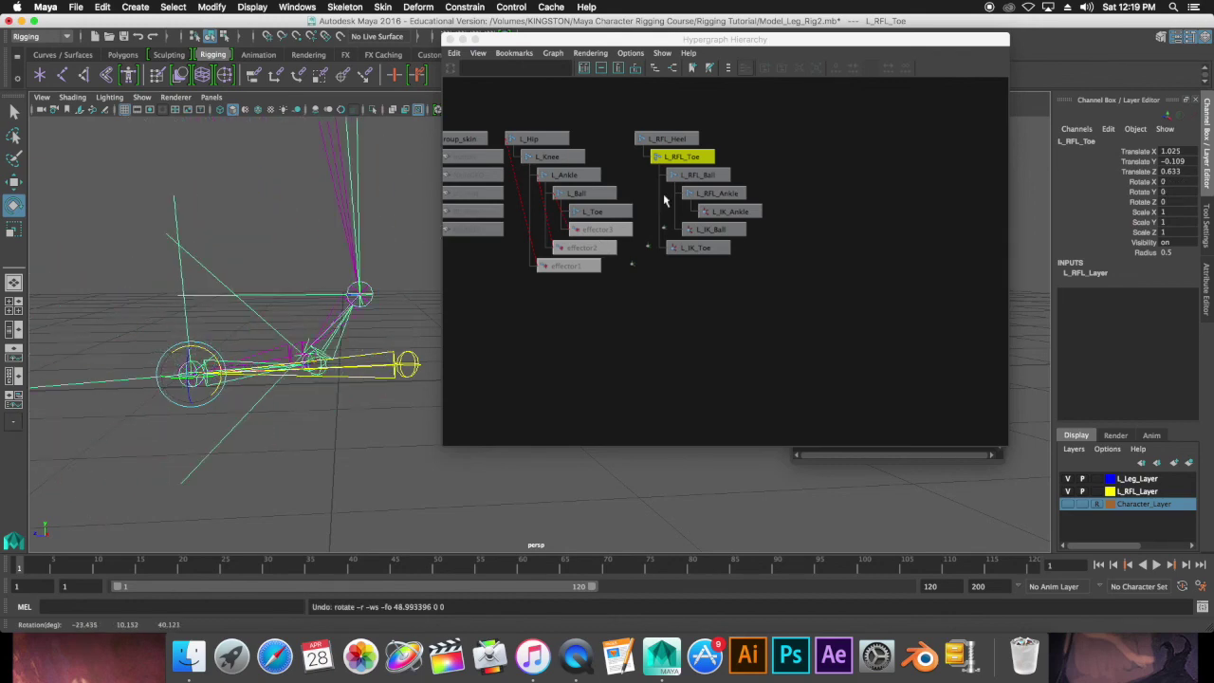